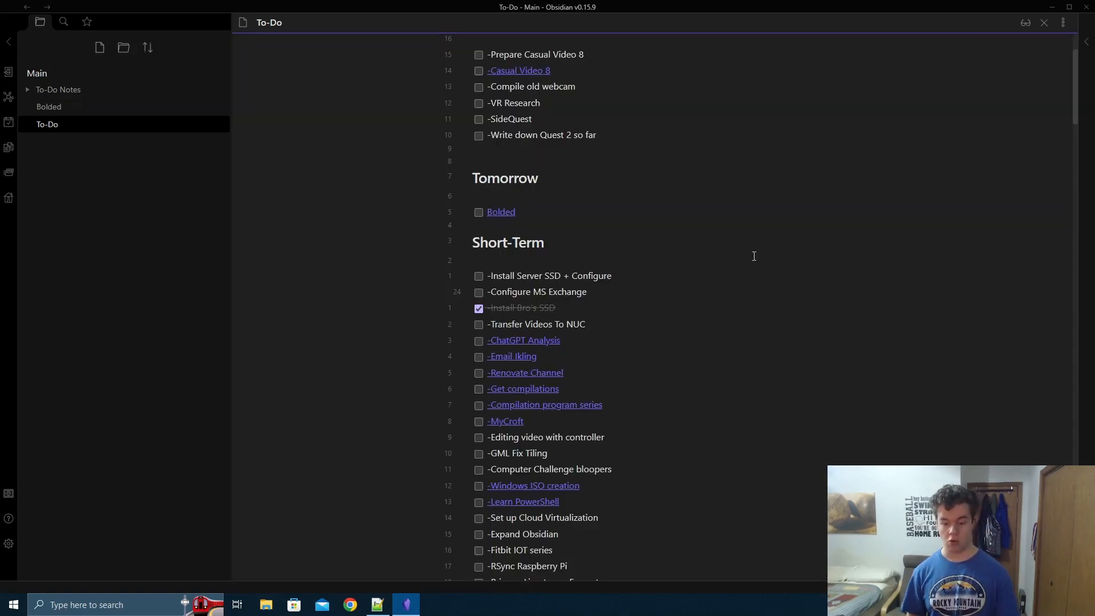
# Show the To-Do list as a Kanban board and move the "Figure out dummy display stuff" card from Long-Term to Short-Term.
pyautogui.hotkey('ctrl', 'shift', 'k')
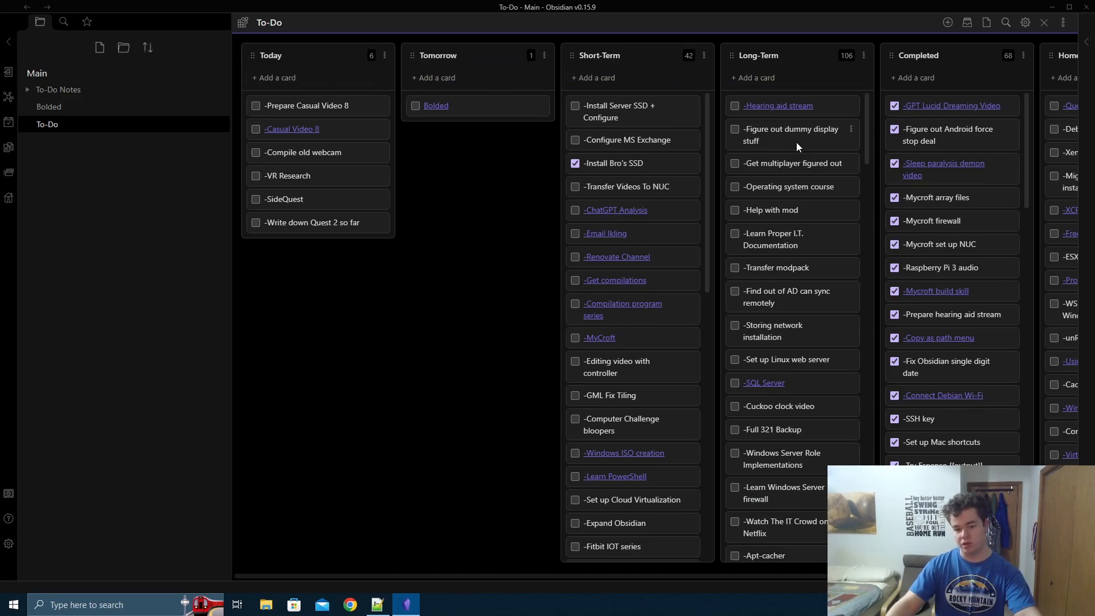
pyautogui.moveTo(793, 138); pyautogui.dragTo(628, 211)
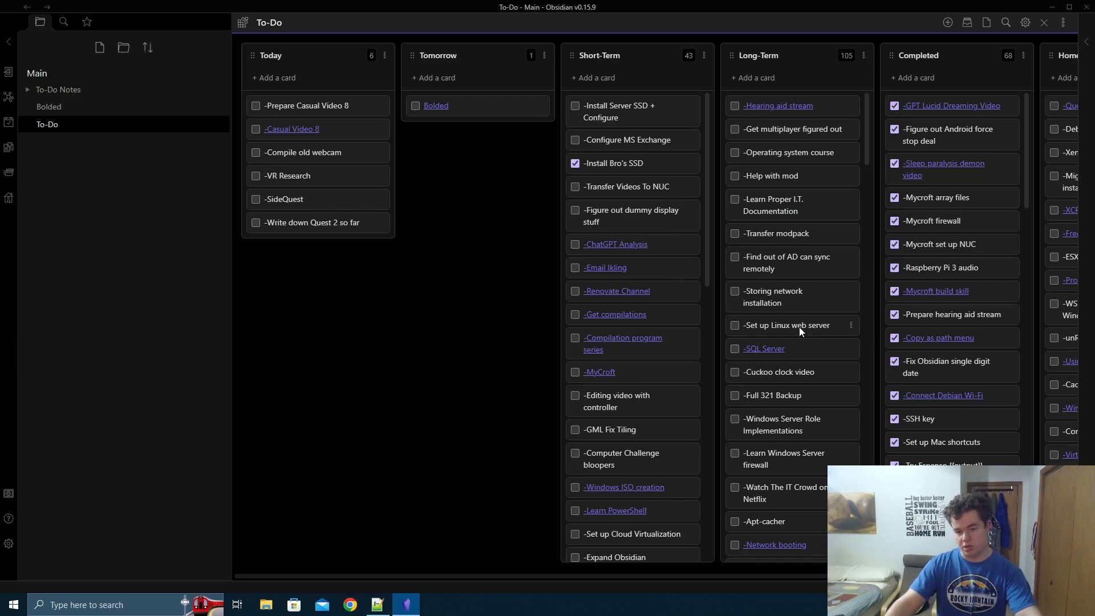
# Move the Set up Linux web server, Apt-cacher and Lampstacks cards from Long-Term to Tomorrow, and move all three on to the start of Today.
pyautogui.moveTo(799, 326); pyautogui.dragTo(477, 148)
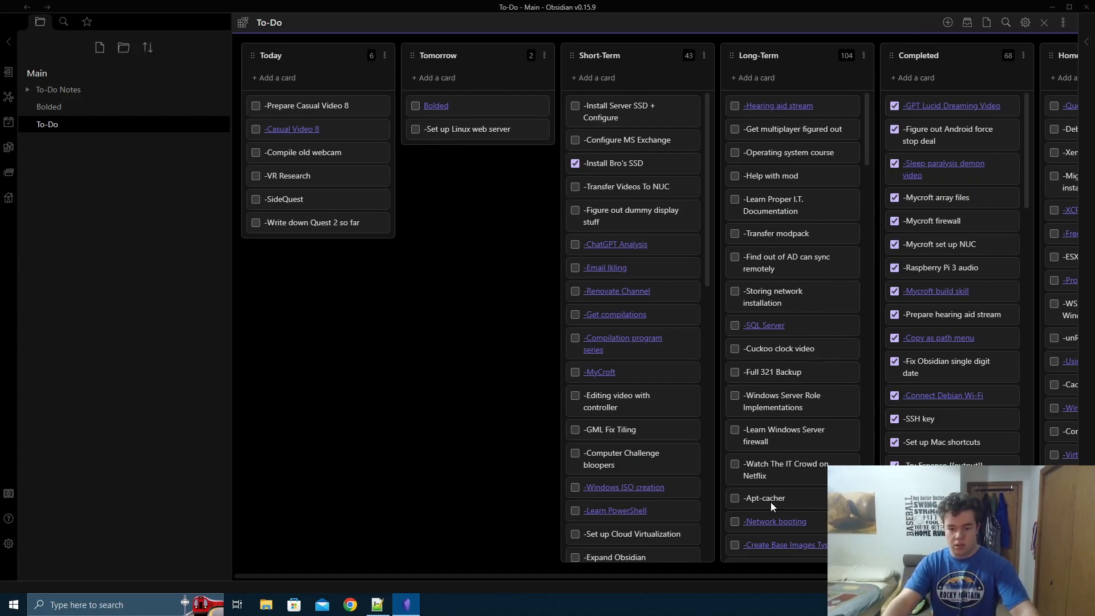
pyautogui.moveTo(764, 498); pyautogui.dragTo(465, 152)
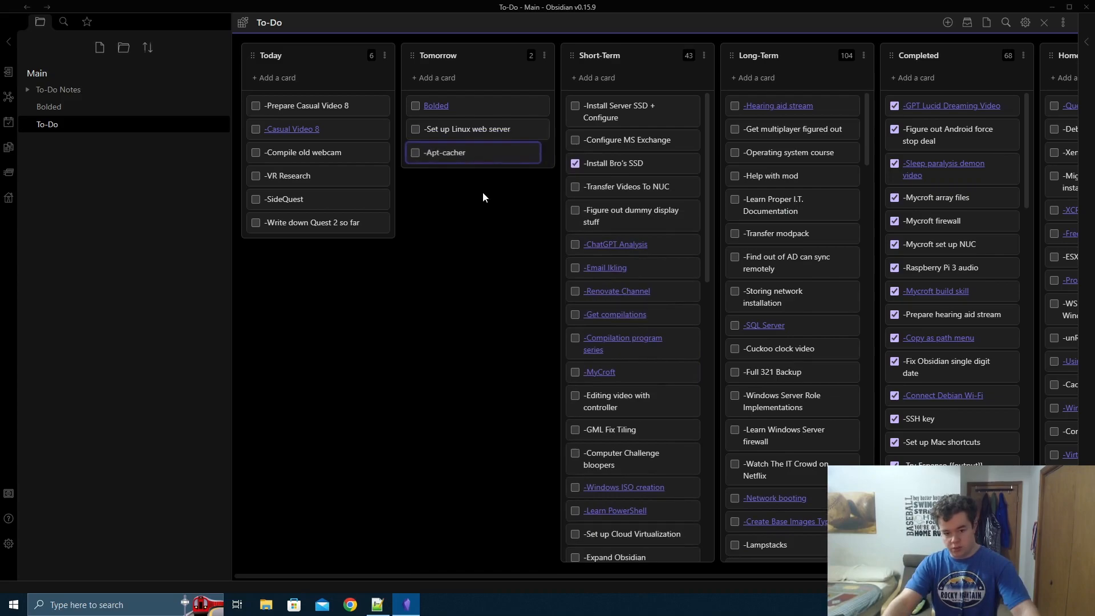
pyautogui.moveTo(774, 539); pyautogui.dragTo(469, 169)
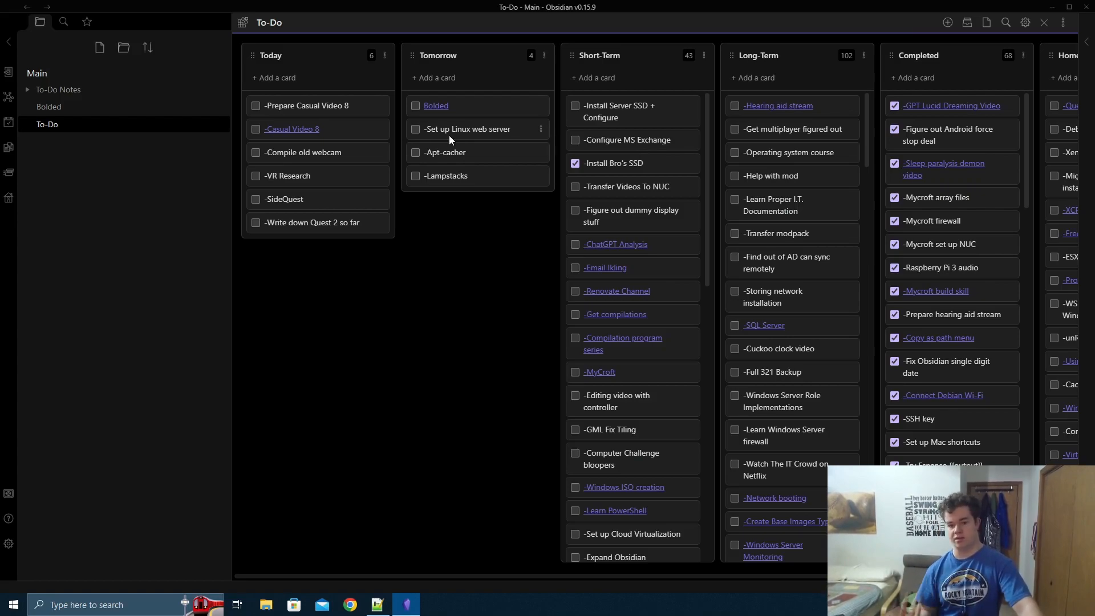
pyautogui.moveTo(463, 125); pyautogui.dragTo(338, 132)
pyautogui.moveTo(485, 125); pyautogui.dragTo(327, 148)
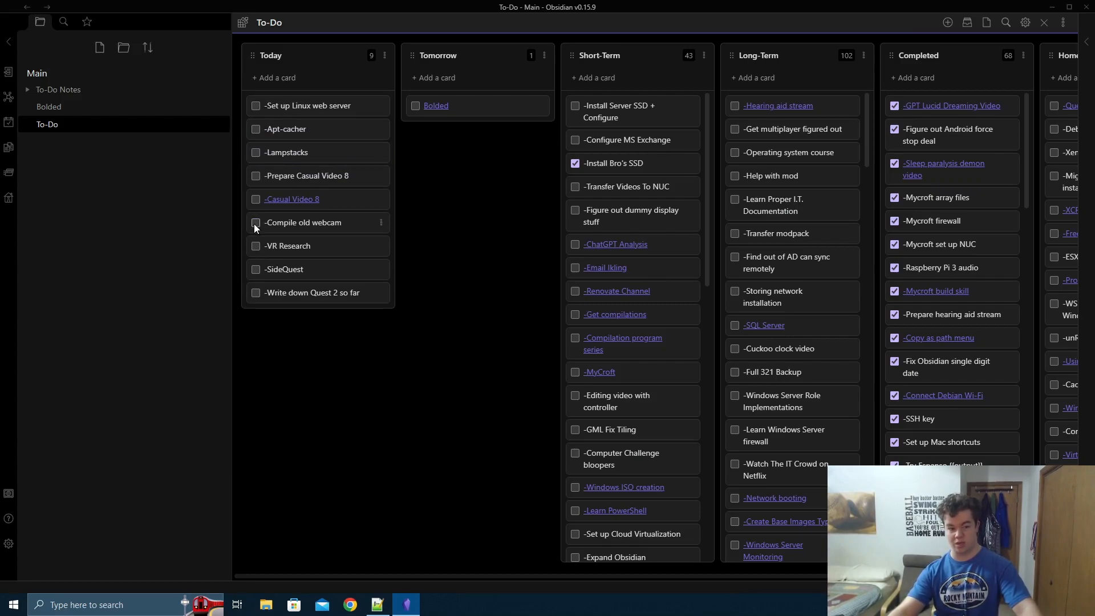
# Check off the "Prepare Casual Video 8" card in Today and move it to the beginning of the Completed list.
pyautogui.click(258, 173)
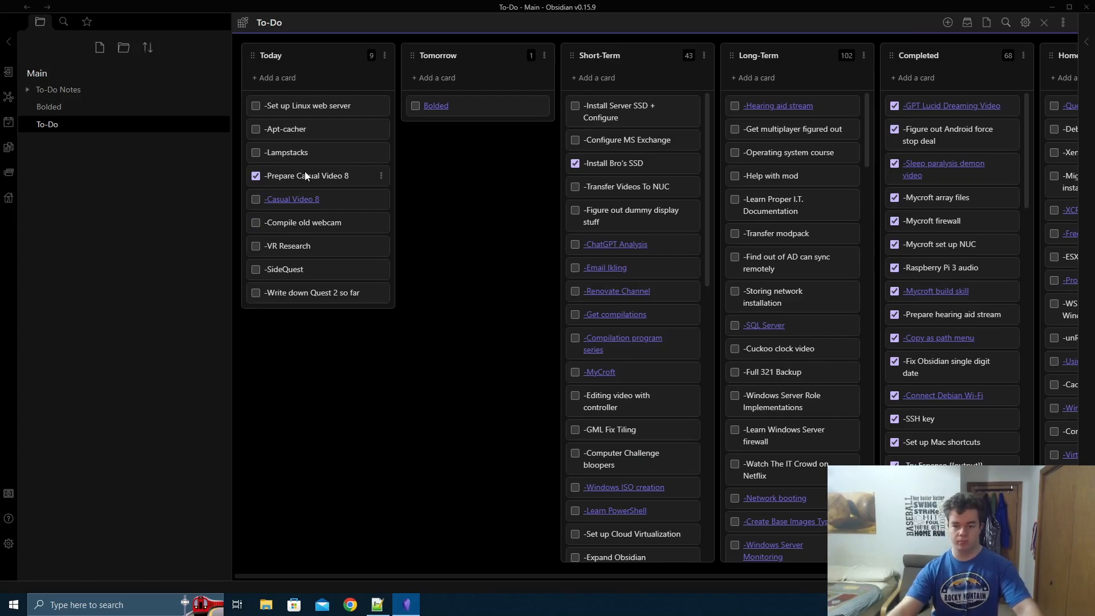
pyautogui.moveTo(304, 172); pyautogui.dragTo(934, 101)
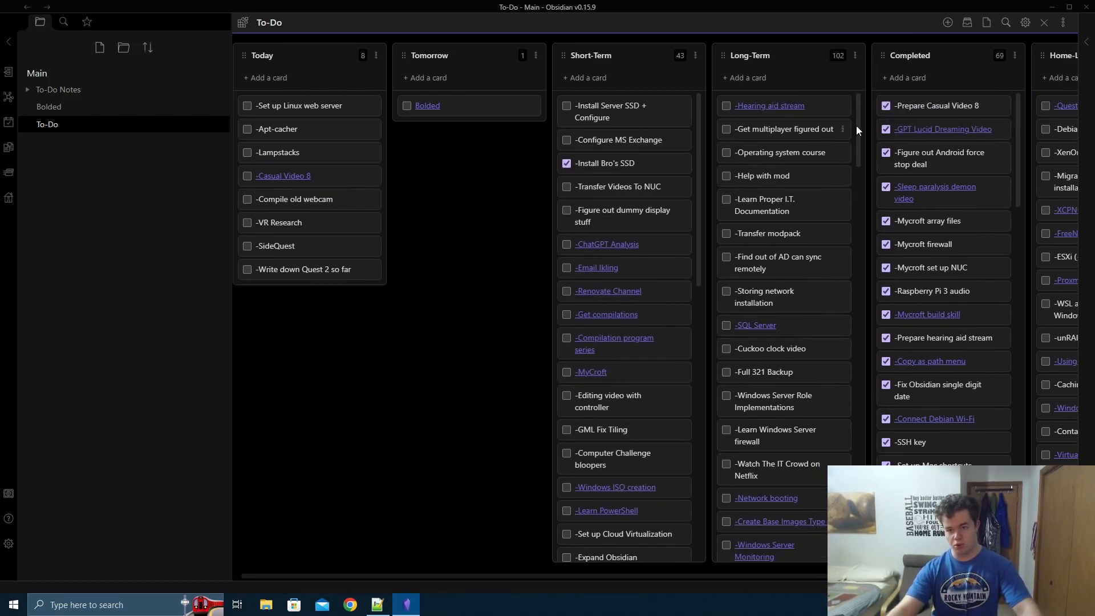
pyautogui.hscroll(-1, 922, 112)
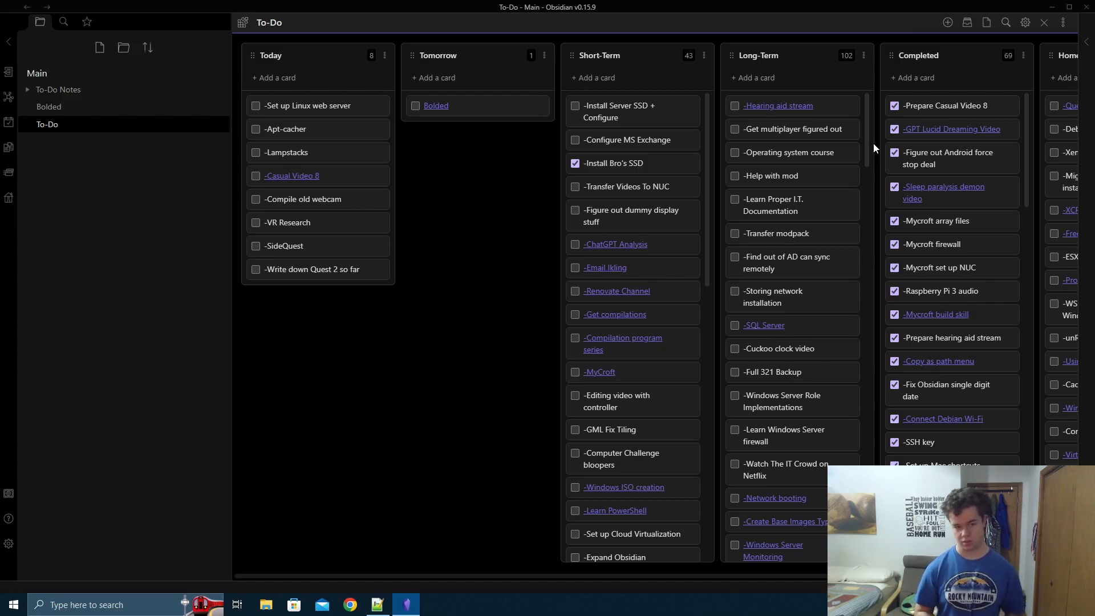
# Archive the "Prepare Casual Video 8" card from the Completed list.
pyautogui.rightClick(954, 103)
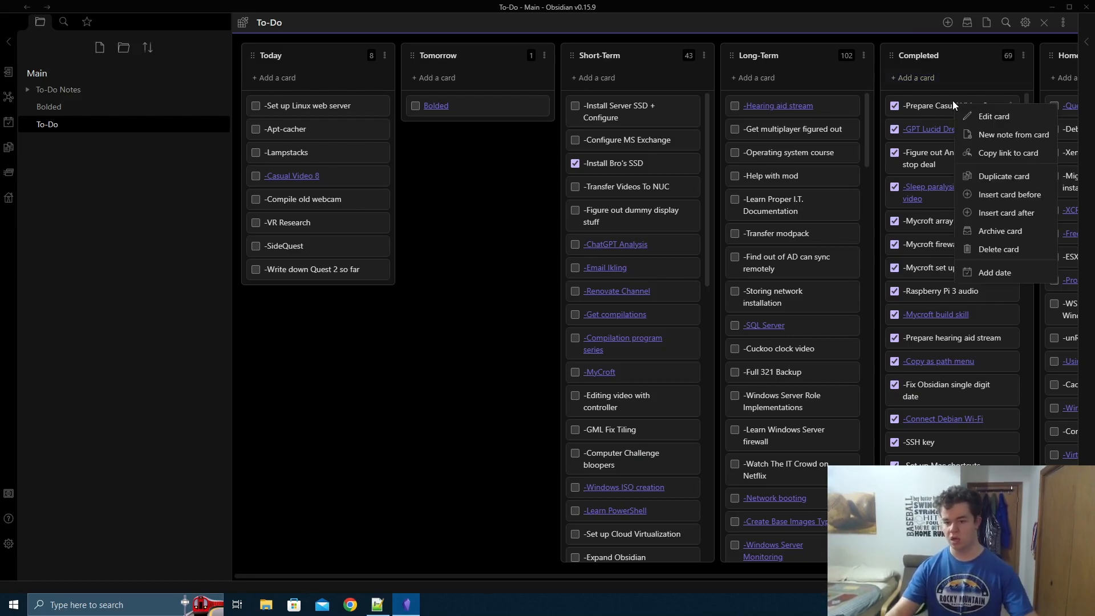
pyautogui.click(1002, 231)
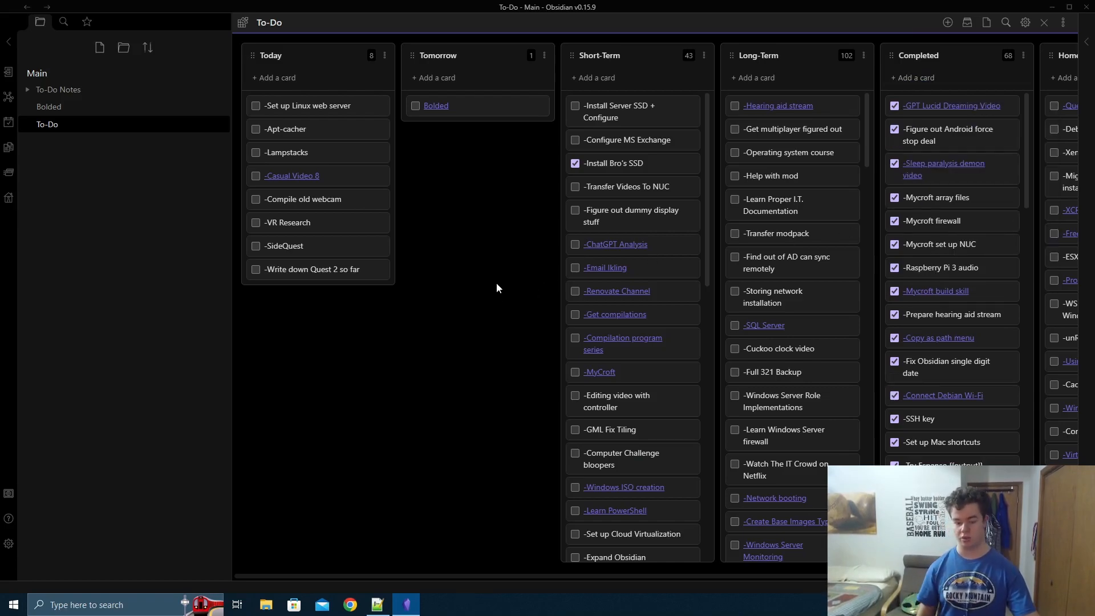
# Switch the board to markdown mode and look up its toggle shortcut by filtering the hotkey settings for "markdown".
pyautogui.hotkey('ctrl', 'e')
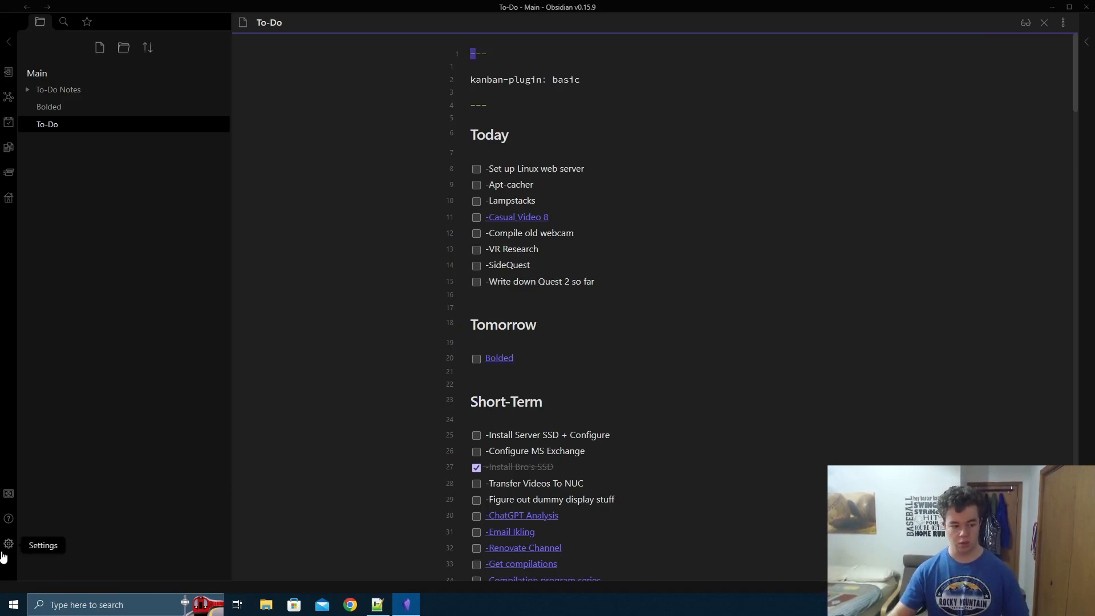
pyautogui.click(8, 545)
pyautogui.click(169, 221)
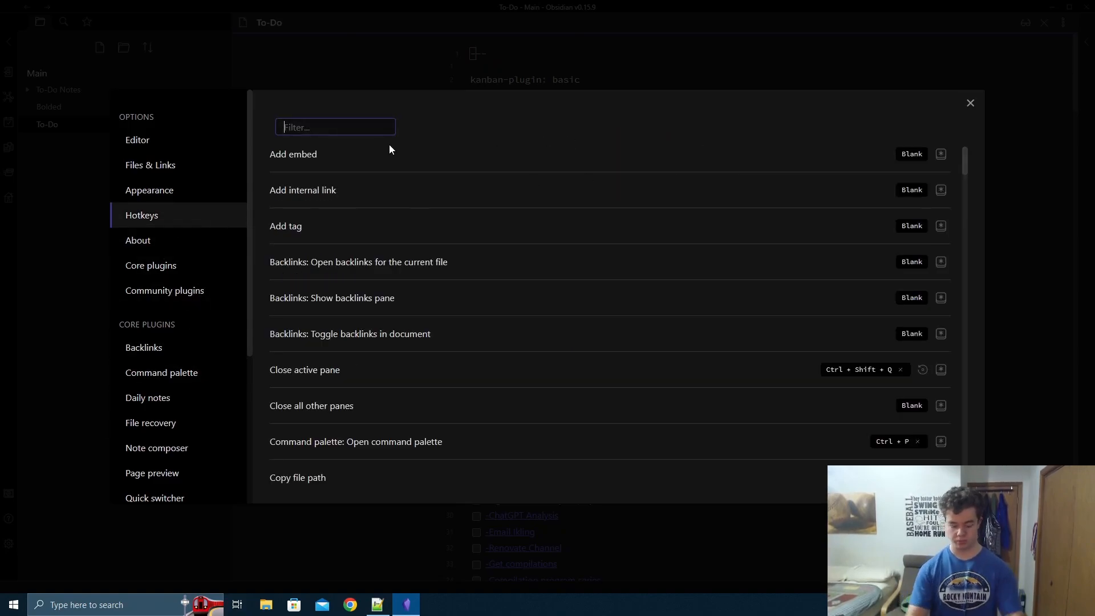
pyautogui.write('markdown')
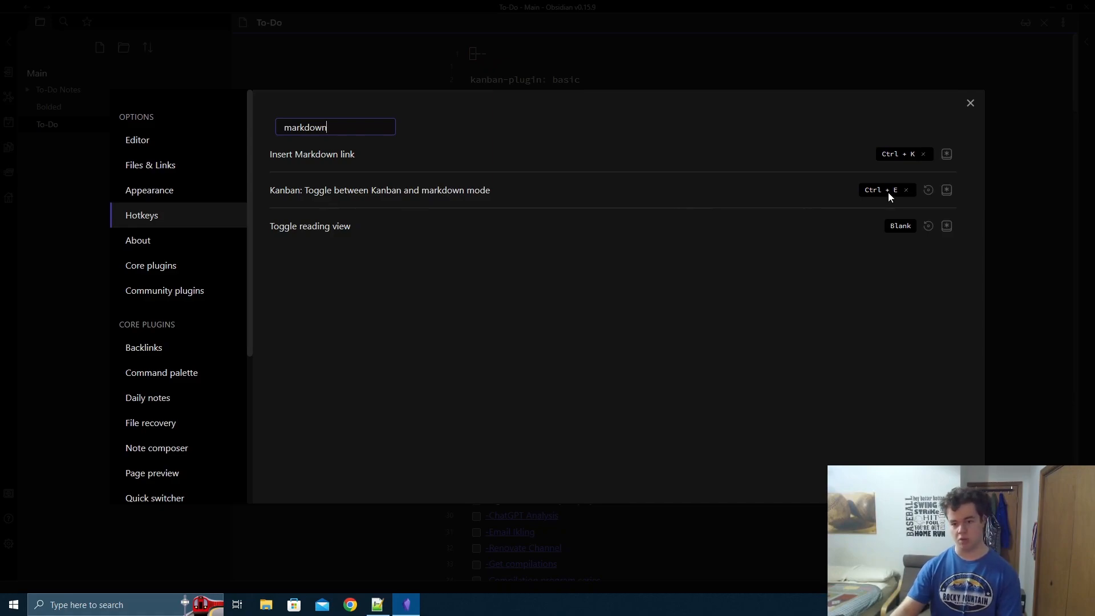
pyautogui.click(970, 104)
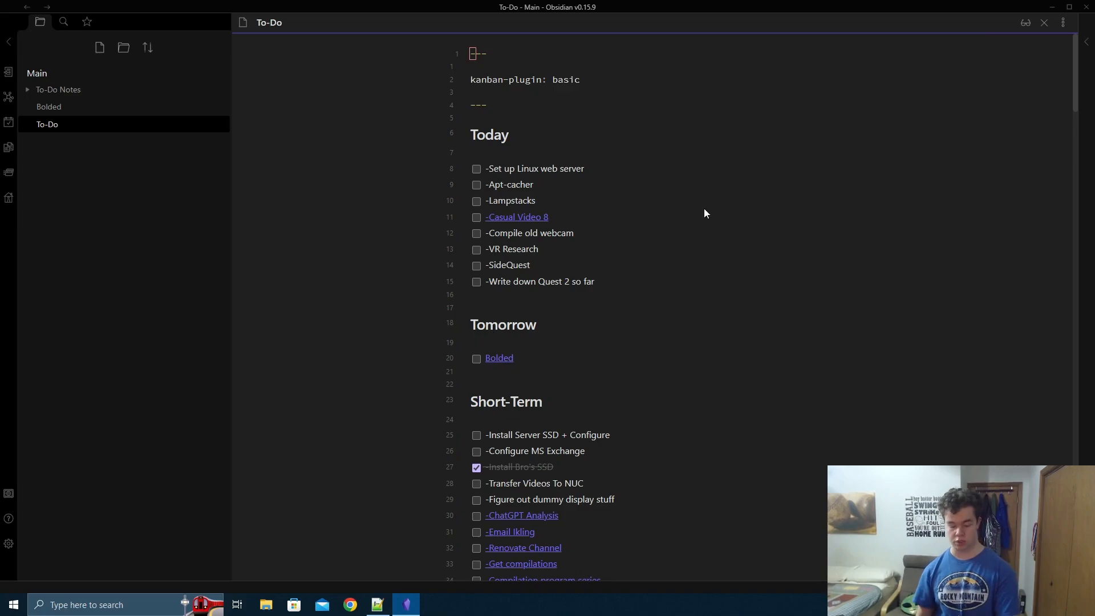
# Examine the archived cards at the end of the To-Do note's markdown, and return to the Kanban board.
pyautogui.hotkey('ctrl', 'm')
pyautogui.hotkey('ctrl', 'm')
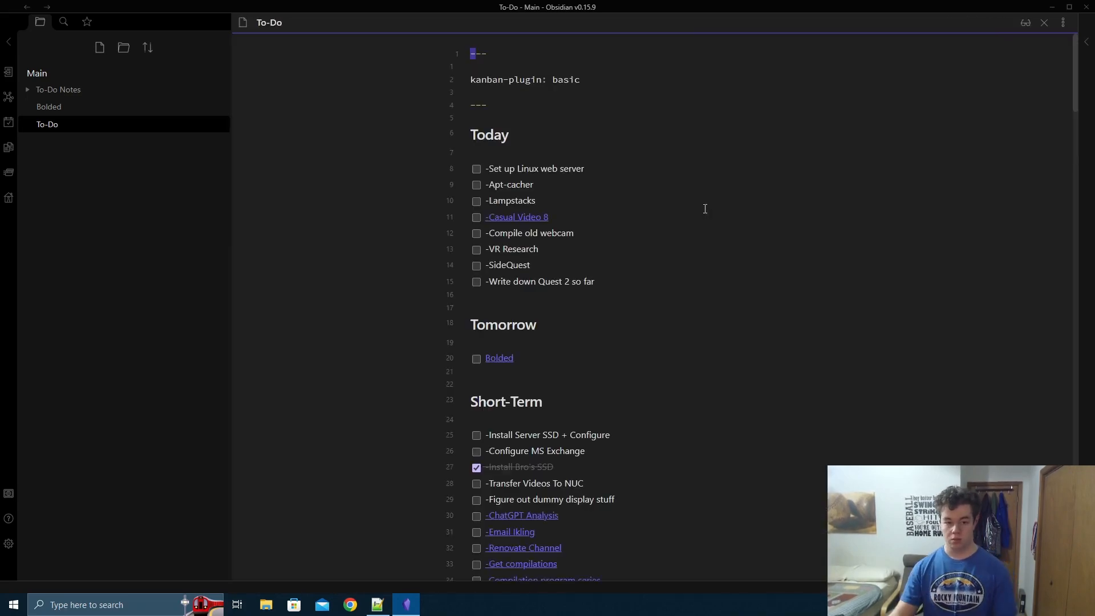
pyautogui.hotkey('ctrl', 'End')
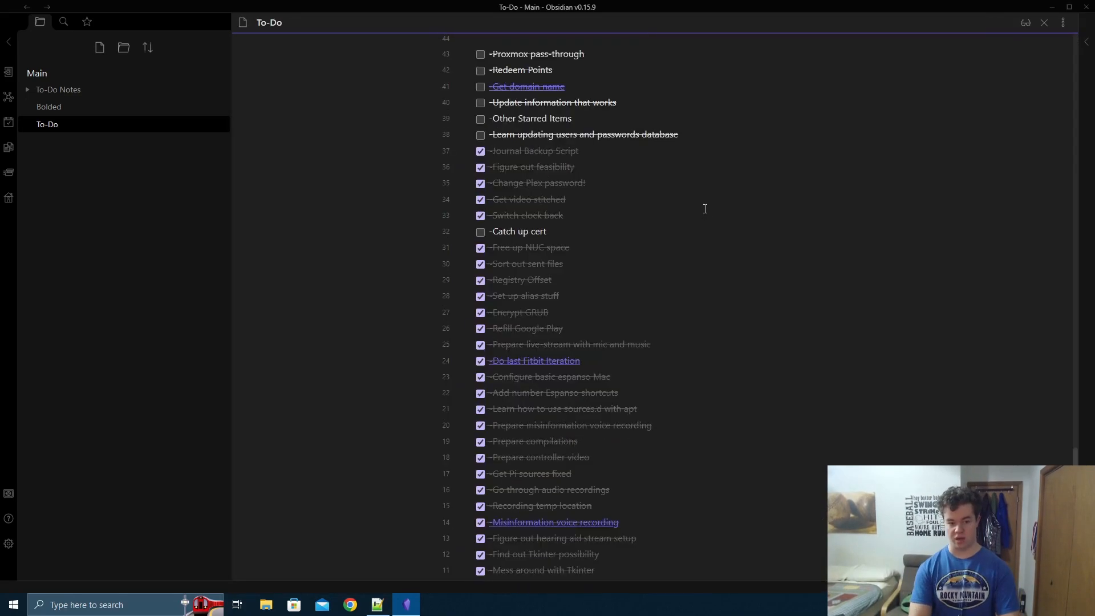
pyautogui.hotkey('shift', '[')
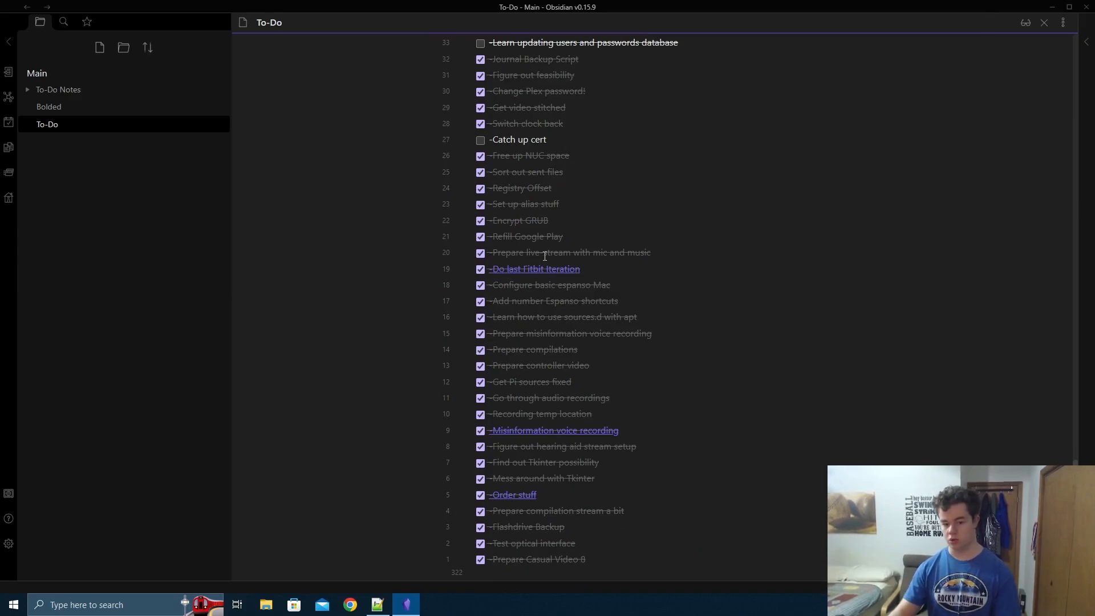
pyautogui.hotkey('shift', '[')
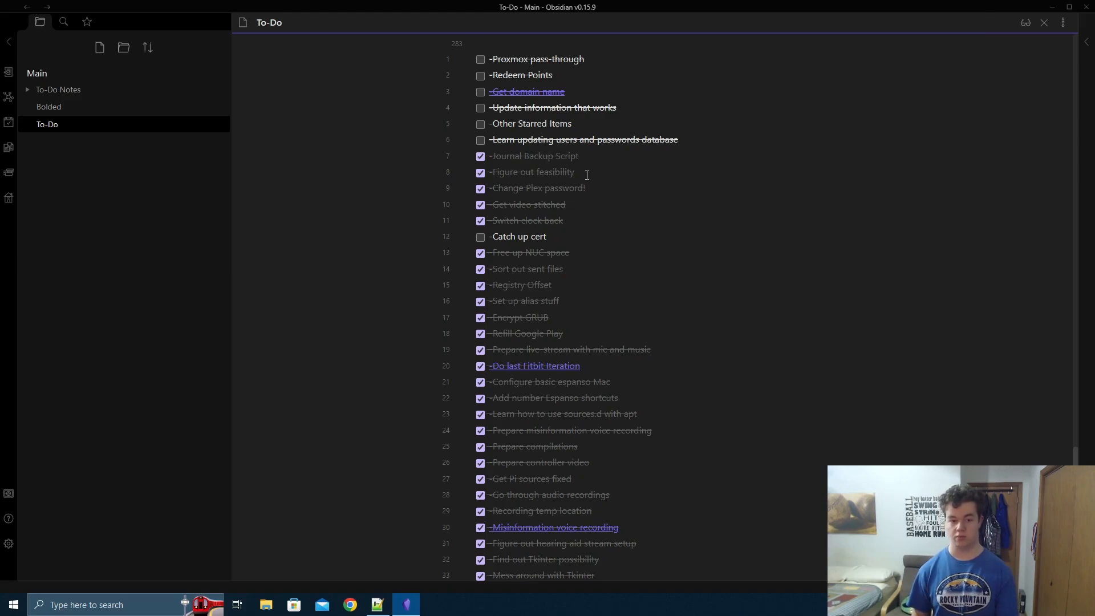
pyautogui.hotkey('ctrl', 'shift', 'k')
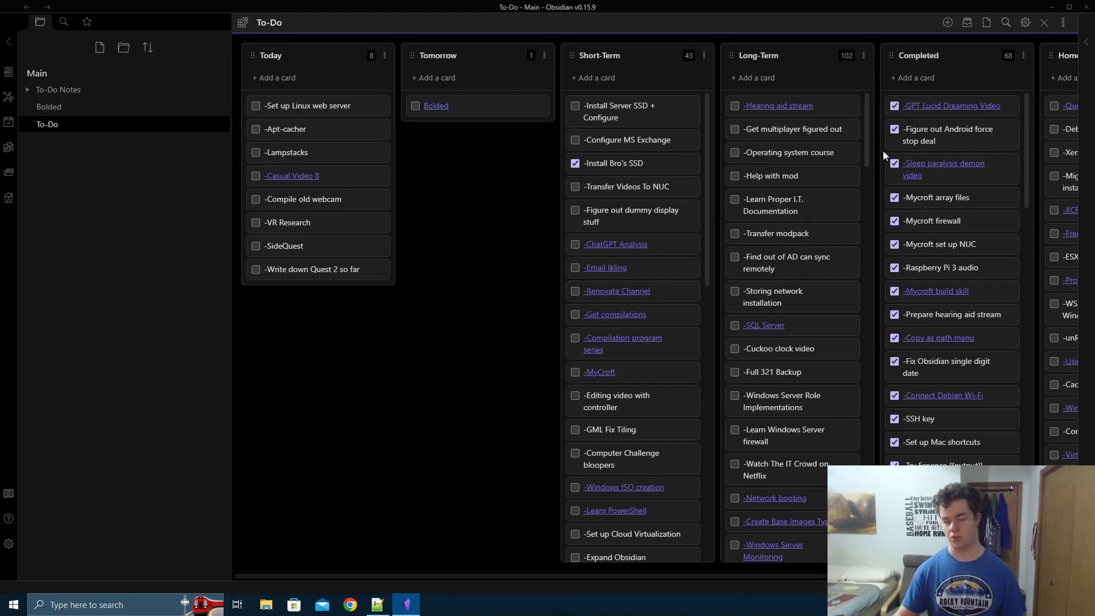
pyautogui.rightClick(888, 108)
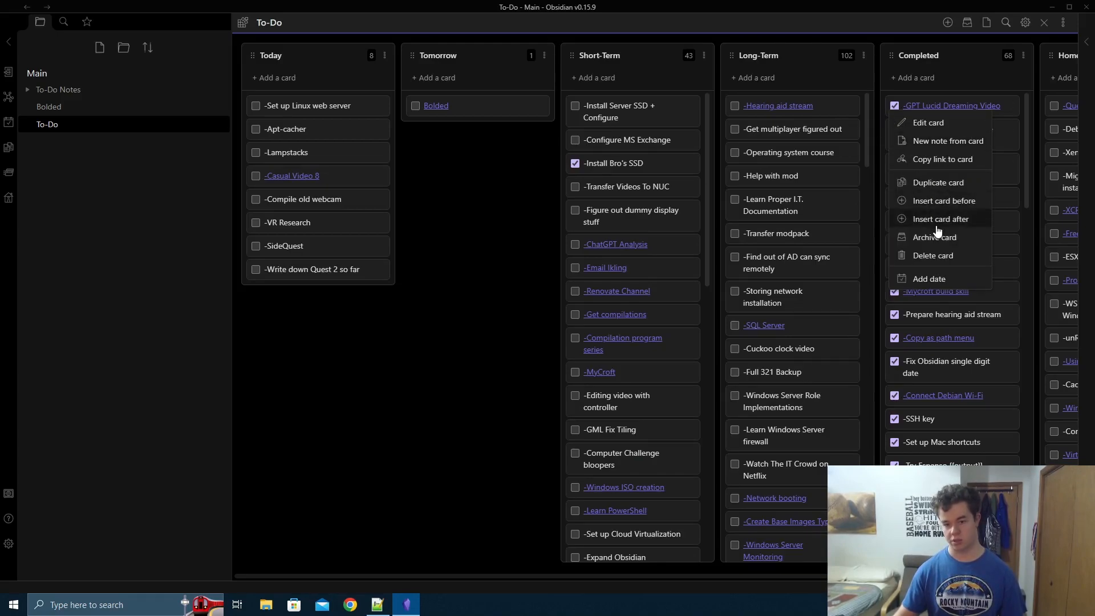
pyautogui.click(384, 351)
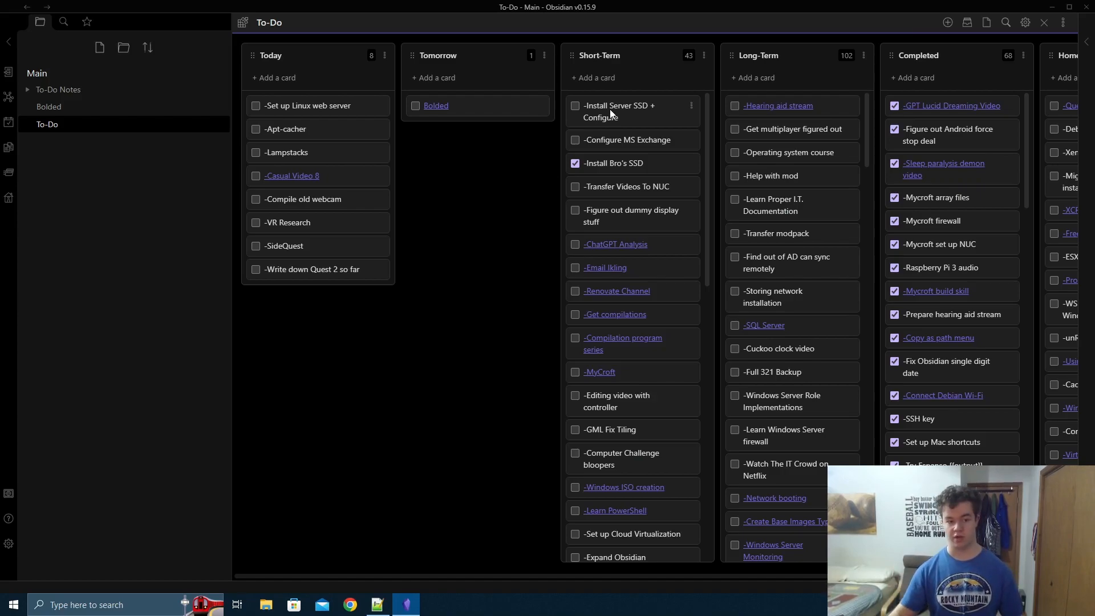
# Move the "Install Server SSD + Configure" card from Short-Term to Today, directly below "Set up Linux web server".
pyautogui.moveTo(625, 101); pyautogui.dragTo(308, 135)
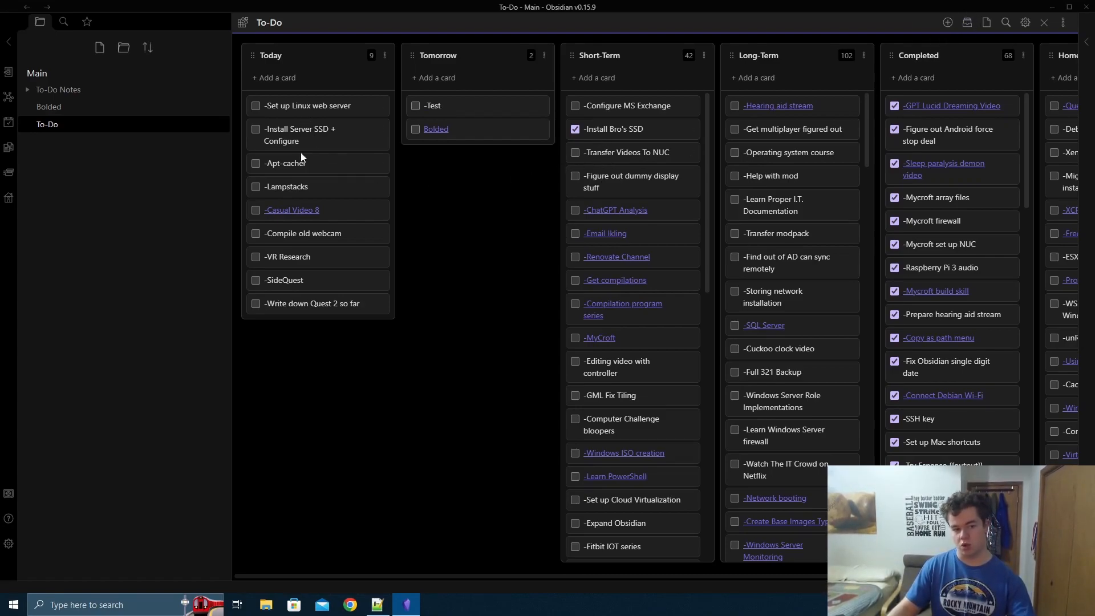
# Examine the updated Today, Tomorrow and Short-Term lists in markdown mode, and switch back to the Kanban board.
pyautogui.hotkey('ctrl', 'shift', 'k')
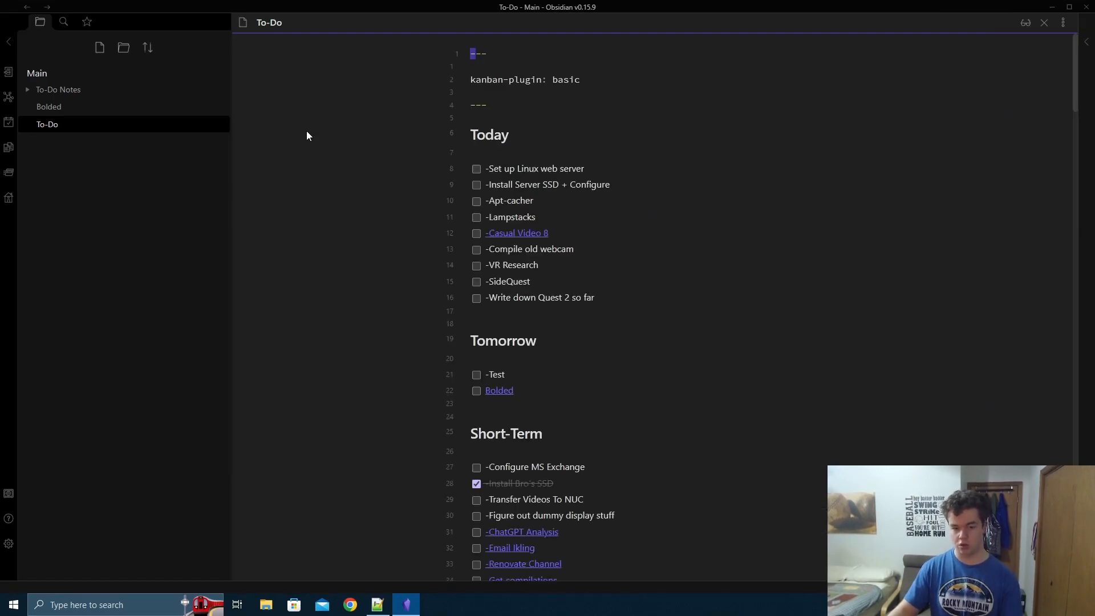
pyautogui.scroll(-1, 615, 324)
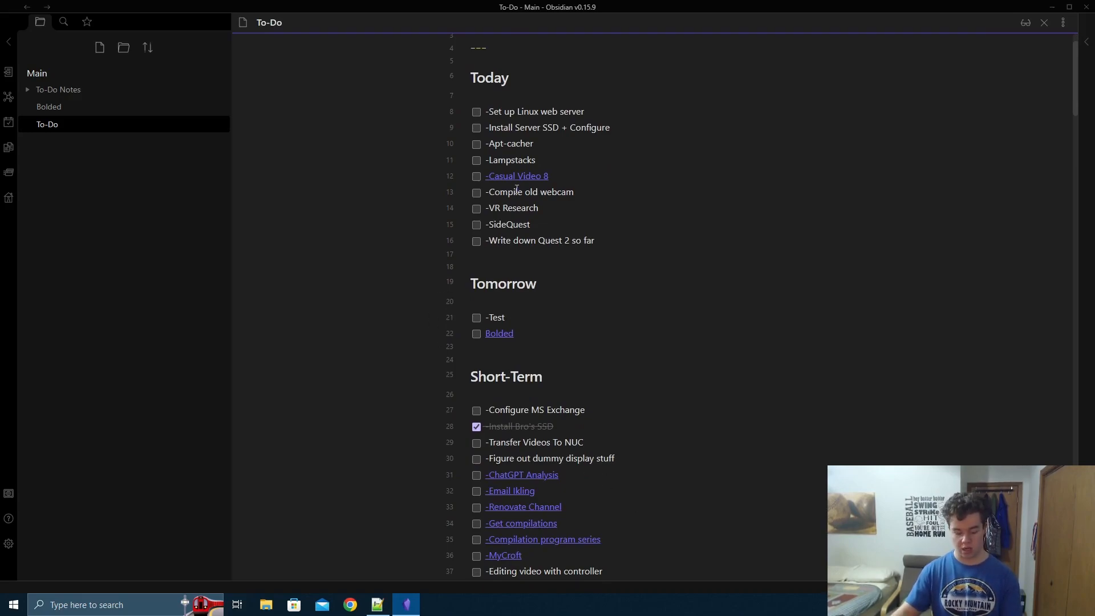
pyautogui.hotkey('ctrl', 'shift', 'k')
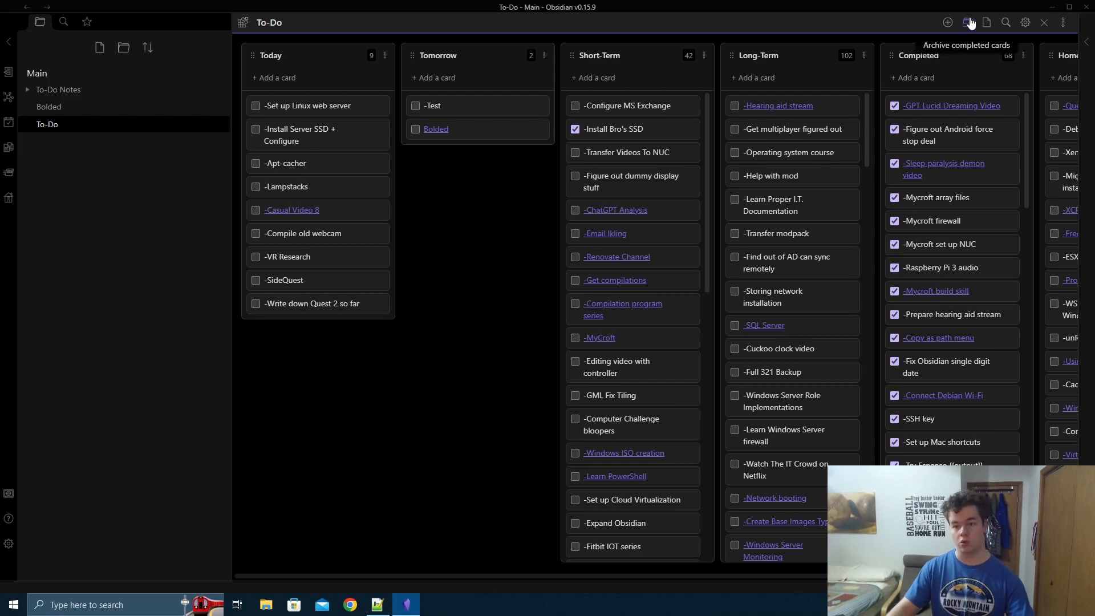
# Examine the folder choices for notes created from cards in the To-Do board's settings.
pyautogui.click(1023, 20)
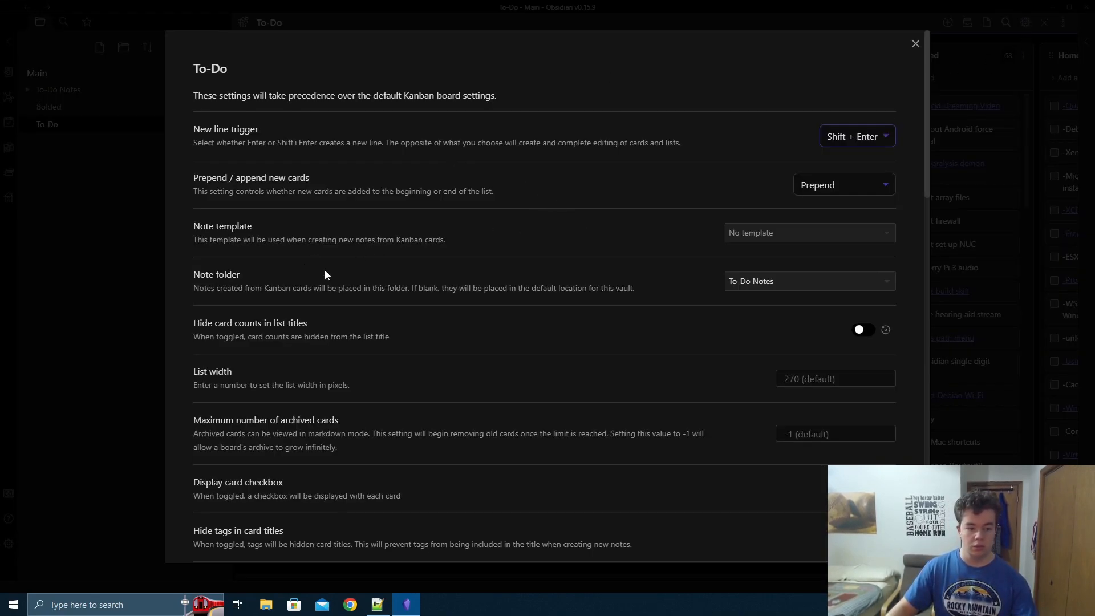
pyautogui.click(792, 286)
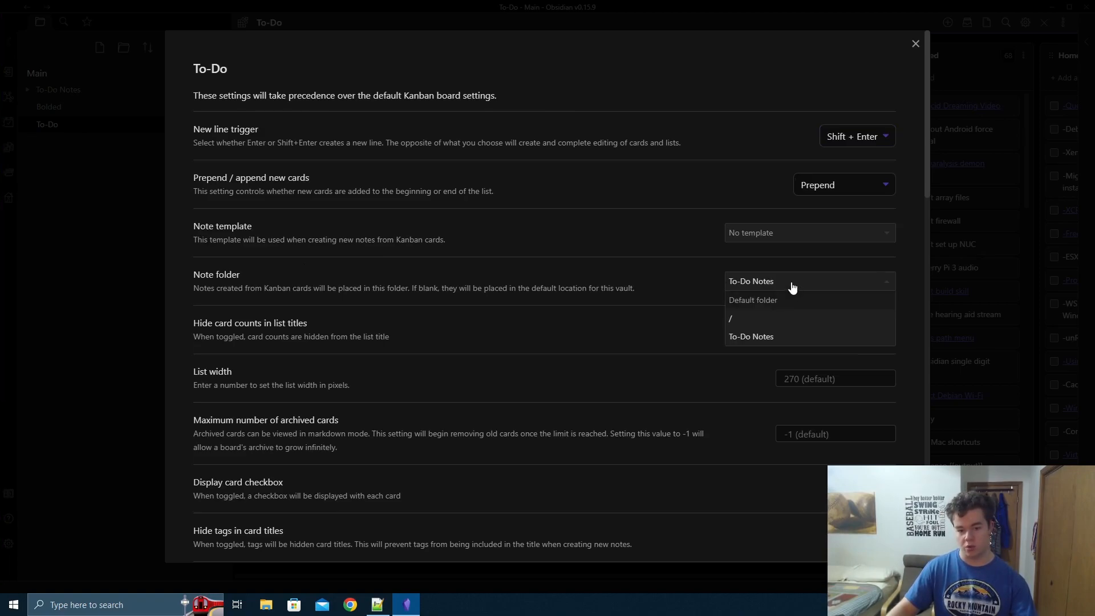
pyautogui.click(792, 285)
pyautogui.press('Escape')
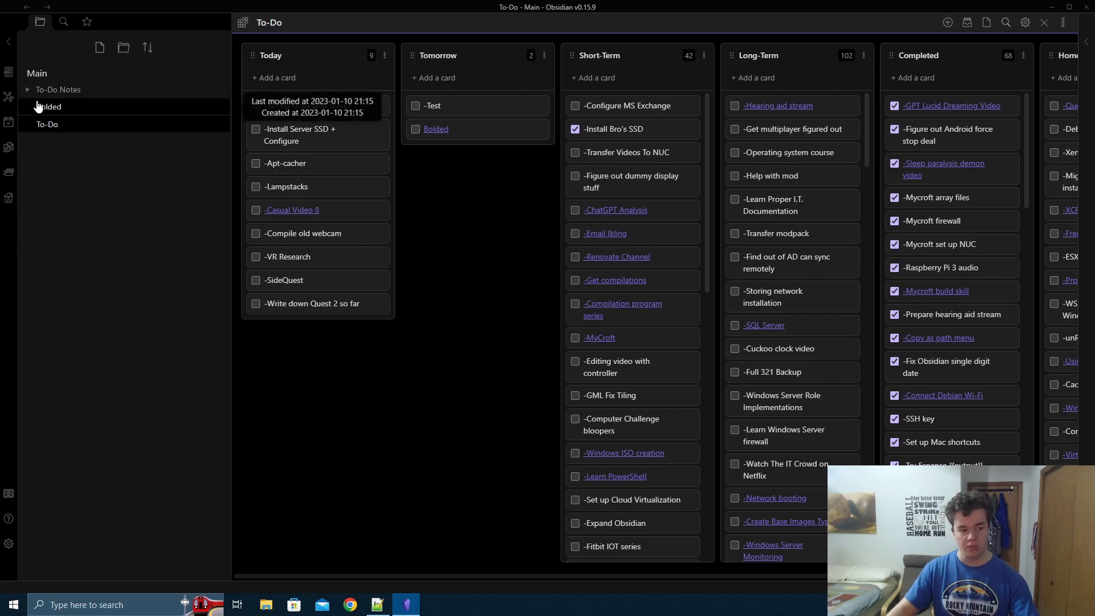
# Move the Bolded note into the To-Do Notes folder and recheck the board's note folder setting.
pyautogui.moveTo(50, 107); pyautogui.dragTo(59, 86)
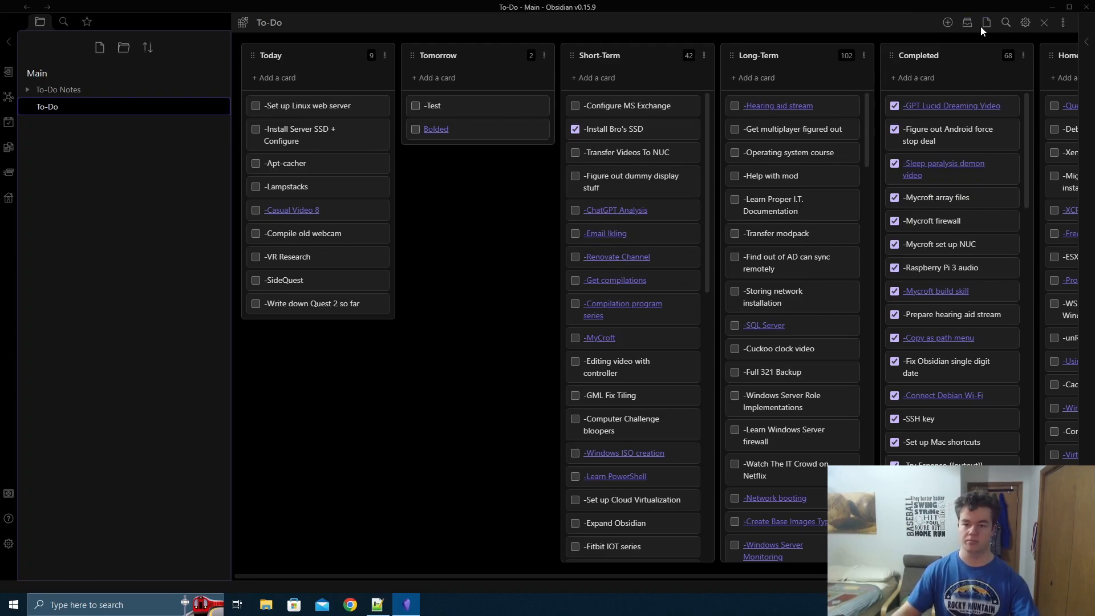
pyautogui.click(1024, 23)
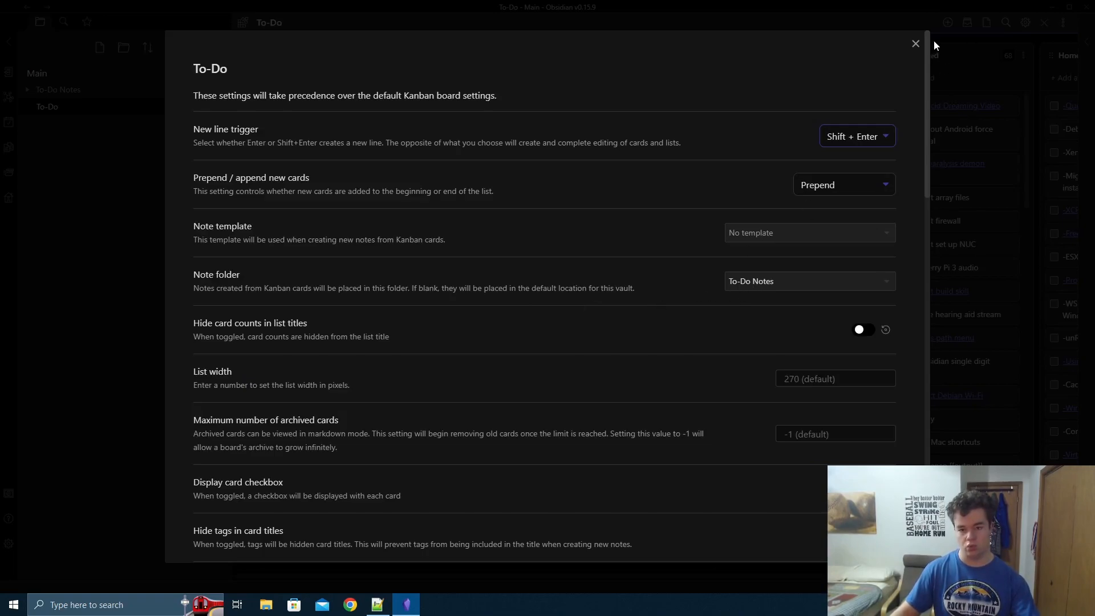
pyautogui.click(915, 44)
# Create a note from the "Figure out dummy display stuff" card in Short-Term and write "This is dummy display stuff" in it.
pyautogui.rightClick(660, 182)
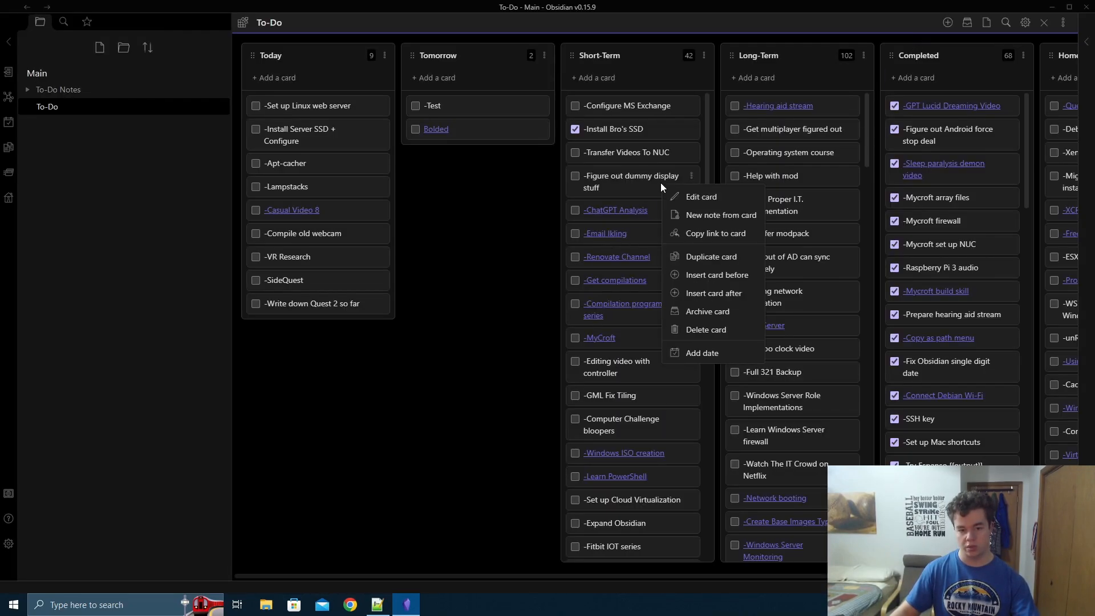
pyautogui.click(725, 218)
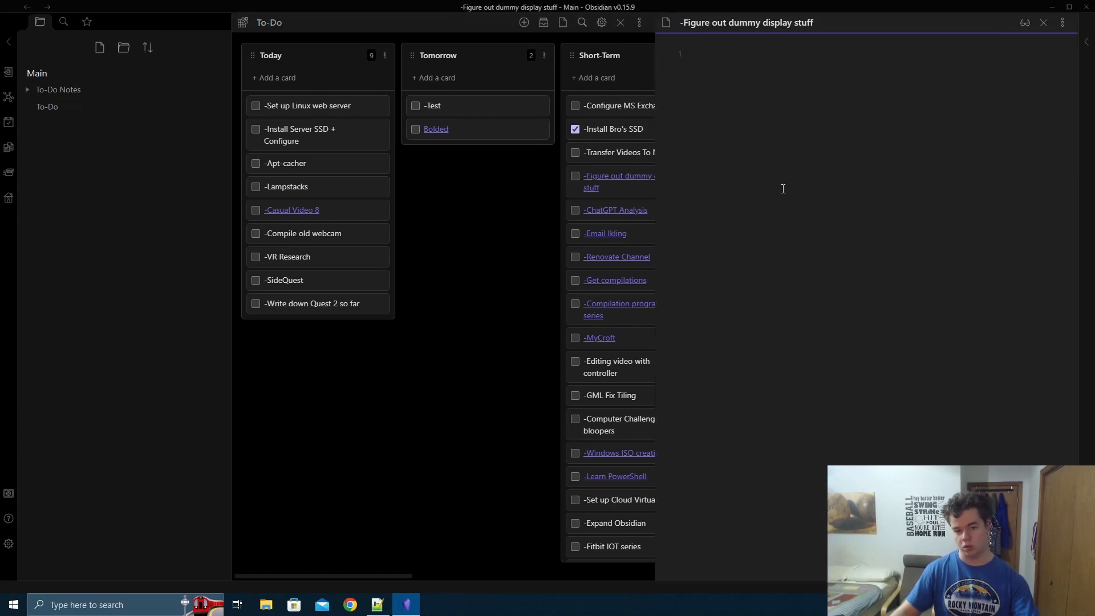
pyautogui.write('This is dumm')
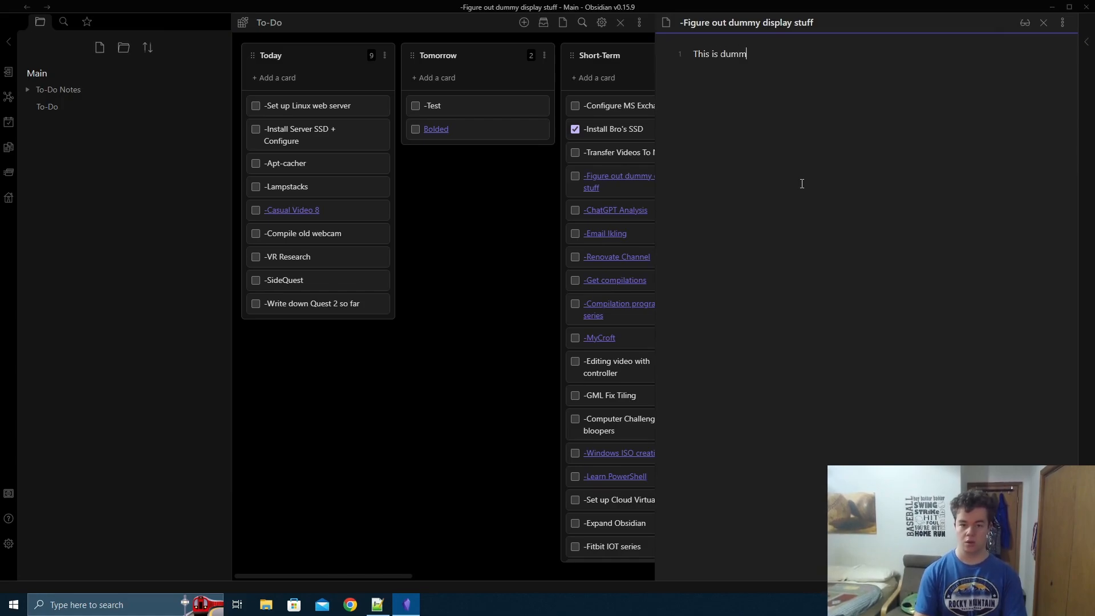
pyautogui.write('y display stuff')
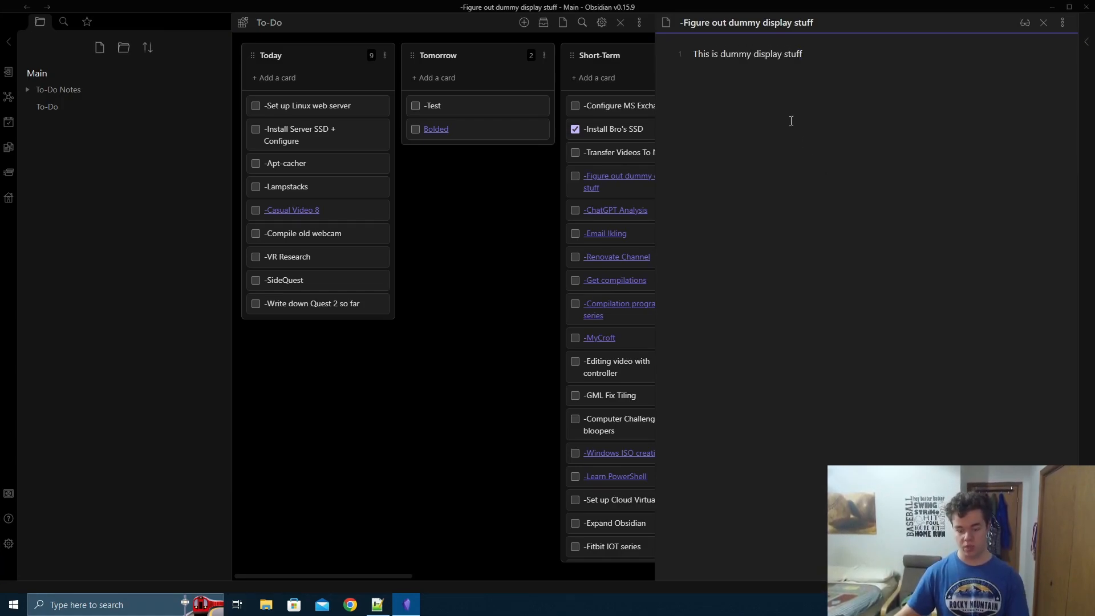
# Turn the word "display" in the dummy display stuff note into an internal link and close the note pane.
pyautogui.hotkey('ctrl', 'shift', 'Left')
pyautogui.hotkey('ctrl', 'shift', 'Left')
pyautogui.write('[[')
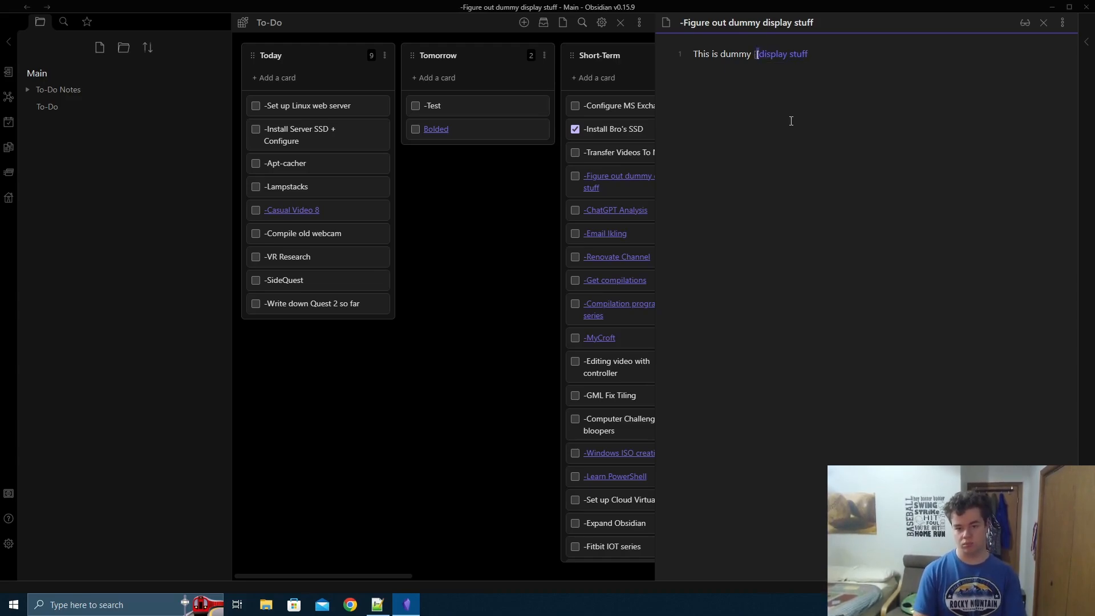
pyautogui.hotkey('ctrl', 'Right')
pyautogui.write(']]')
pyautogui.press('End')
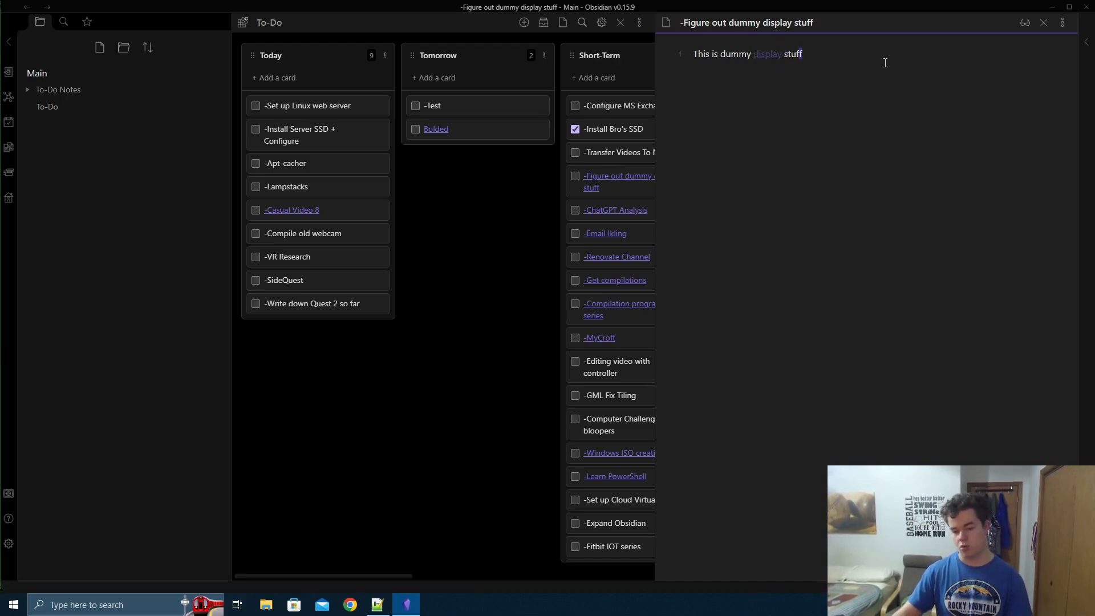
pyautogui.click(1043, 23)
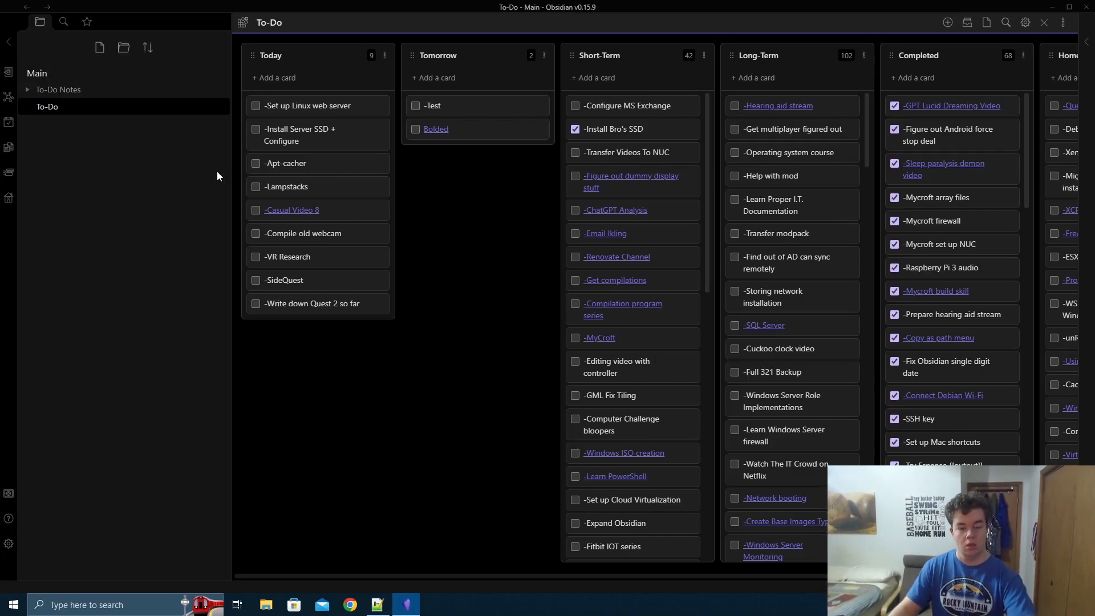
# Examine the To-Do board's settings, including list width, archived card limit, header buttons, date and time options and linked page metadata.
pyautogui.click(1021, 22)
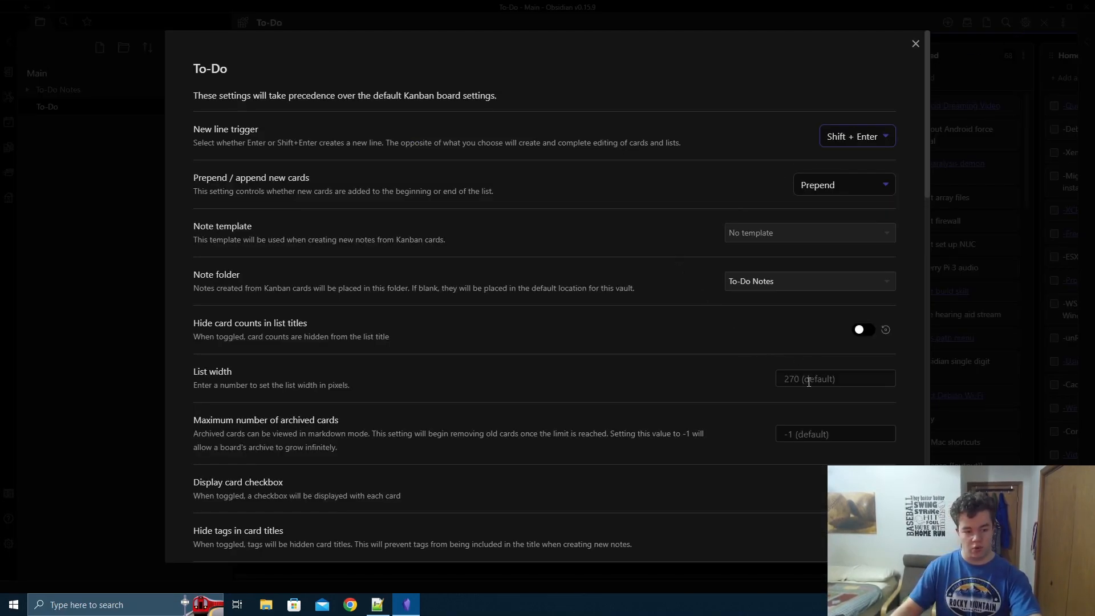
pyautogui.scroll(-3, 809, 381)
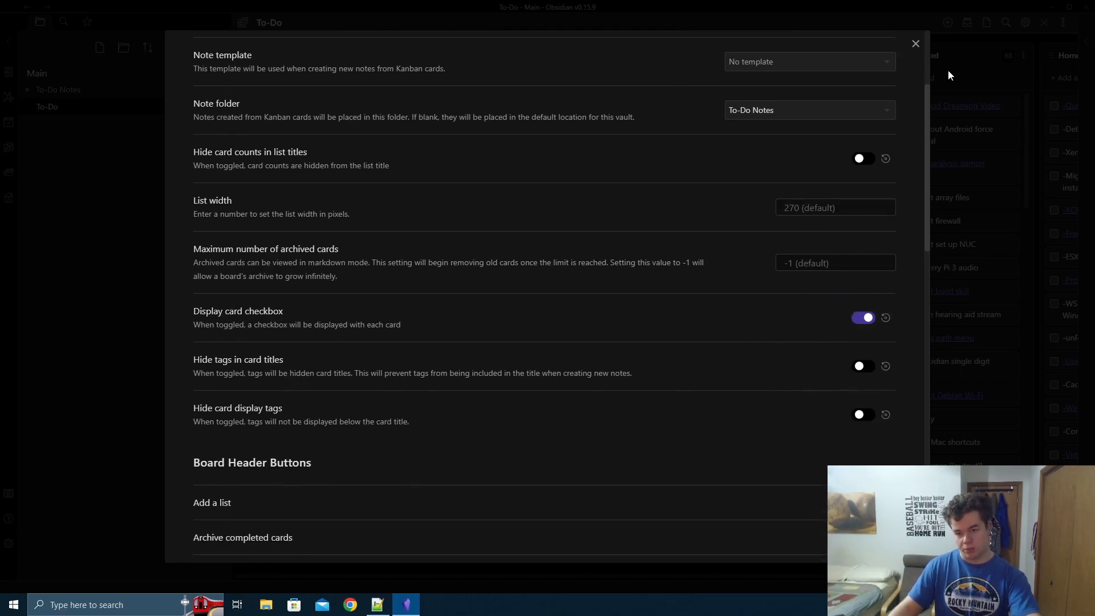
pyautogui.click(915, 45)
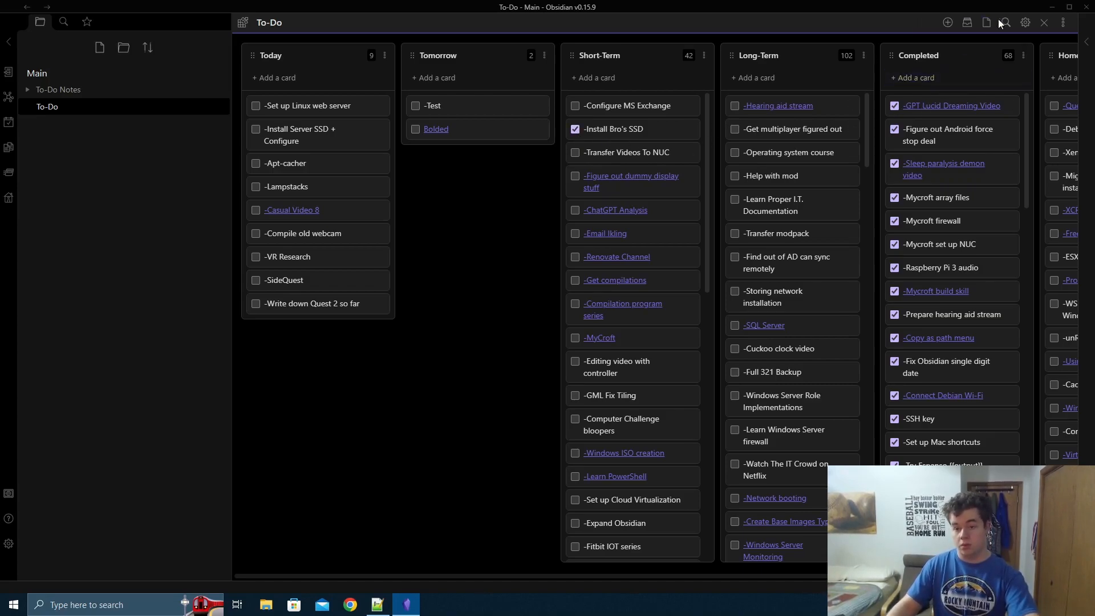
pyautogui.click(1024, 23)
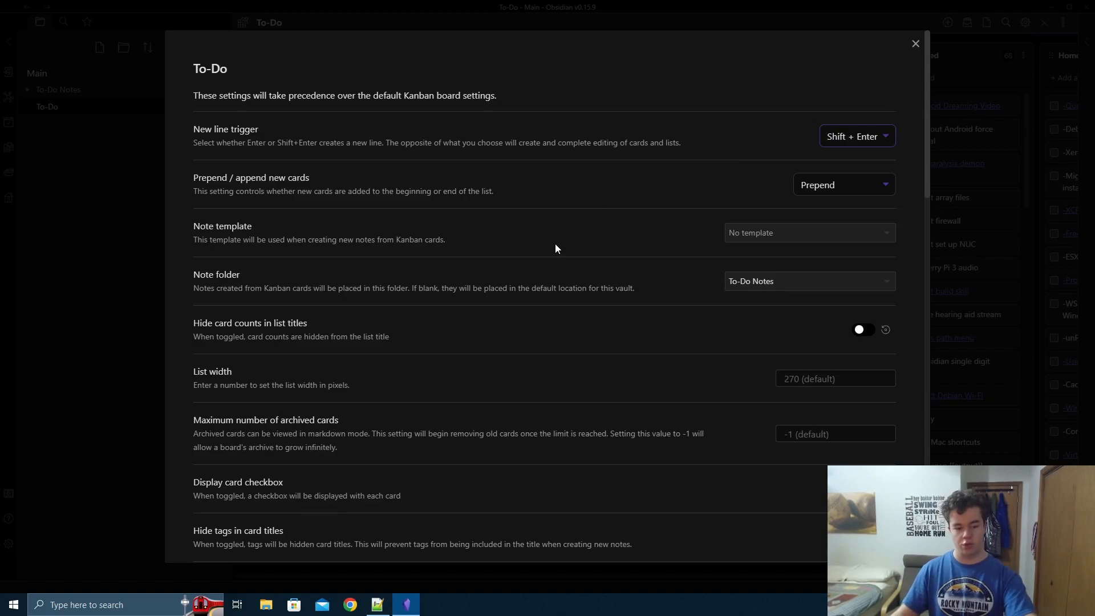
pyautogui.scroll(-5, 537, 347)
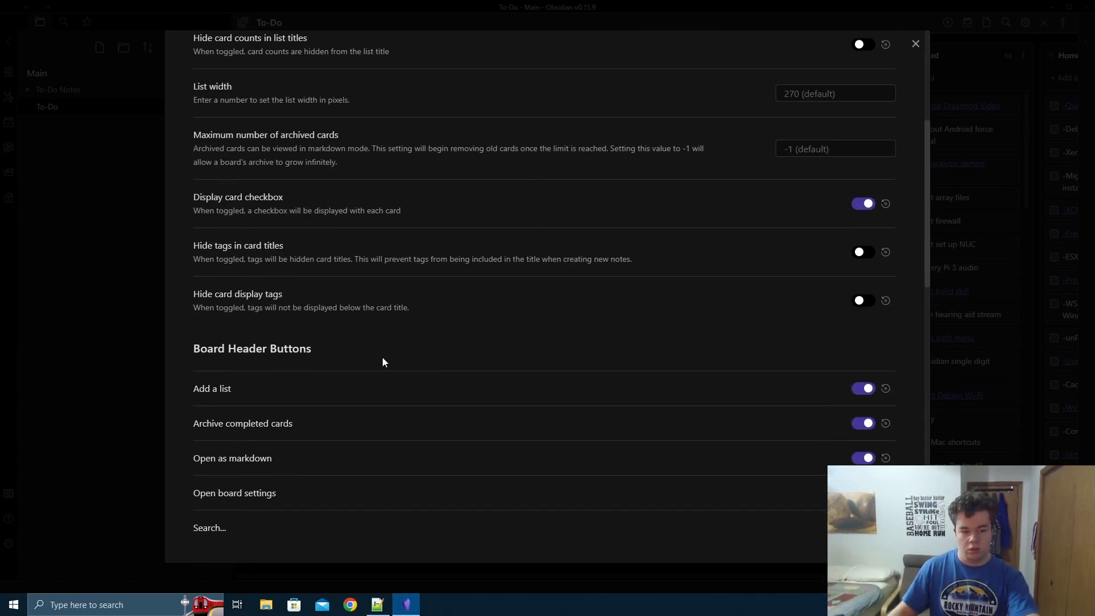
pyautogui.scroll(-6, 440, 319)
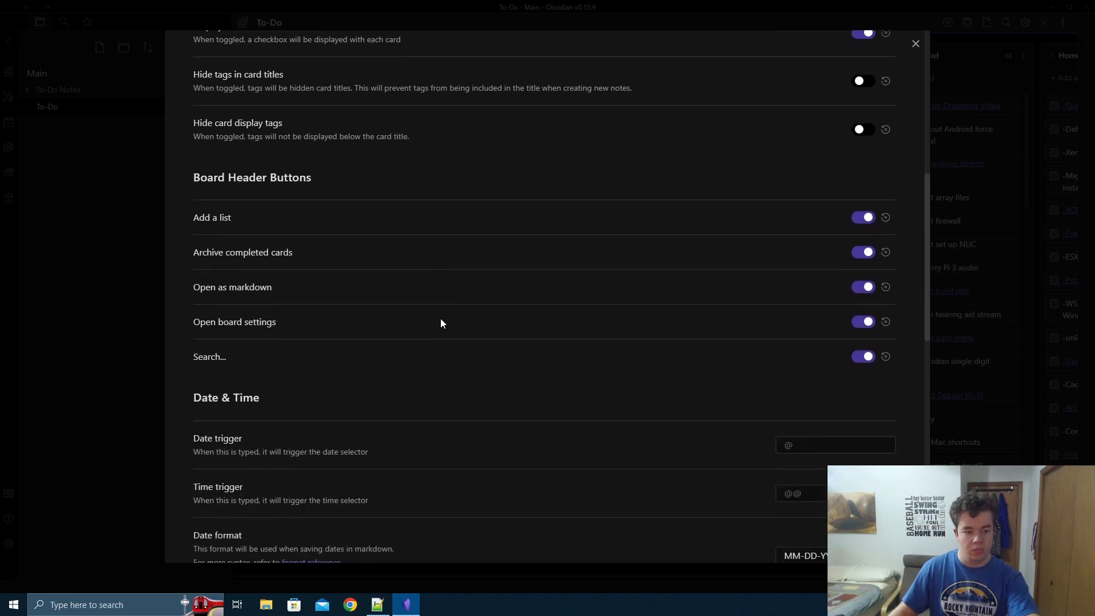
pyautogui.scroll(-9, 787, 383)
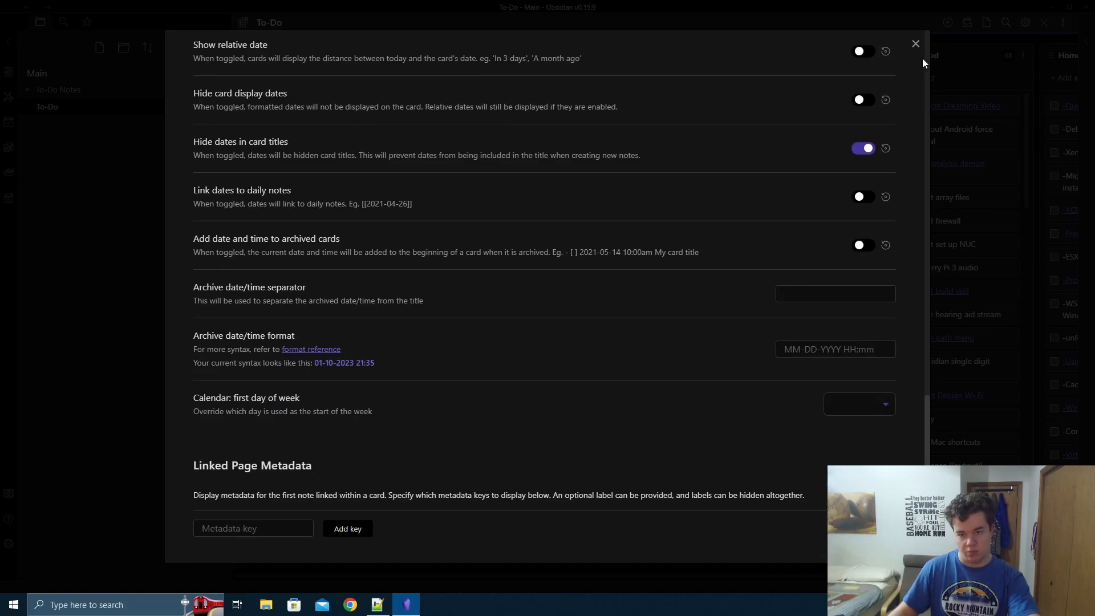
pyautogui.click(916, 45)
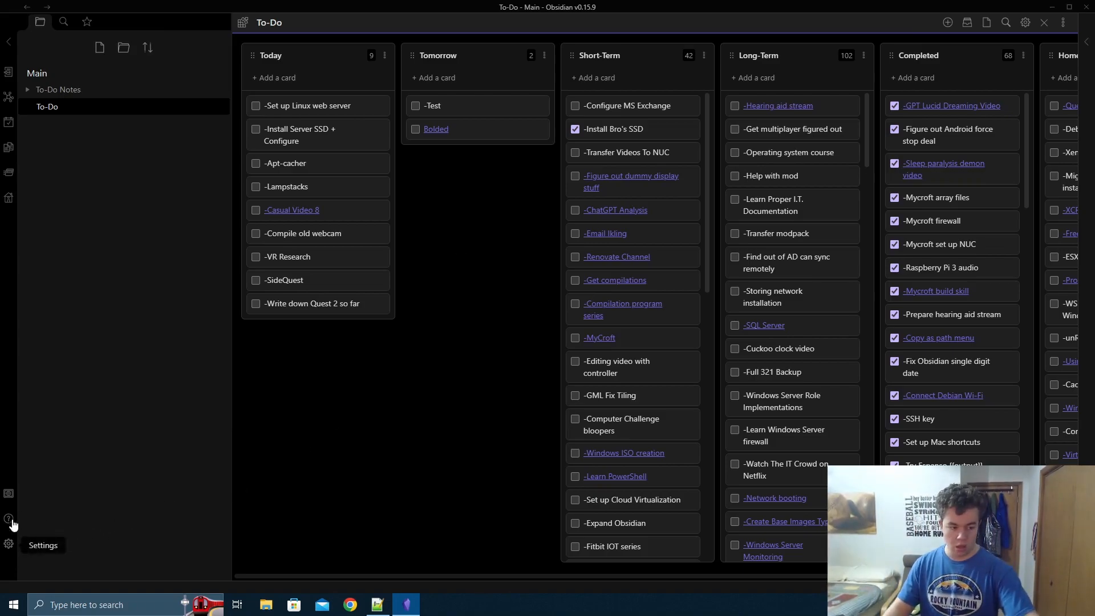
# Start creating a new vault from the vault manager and name it Notes.
pyautogui.click(9, 495)
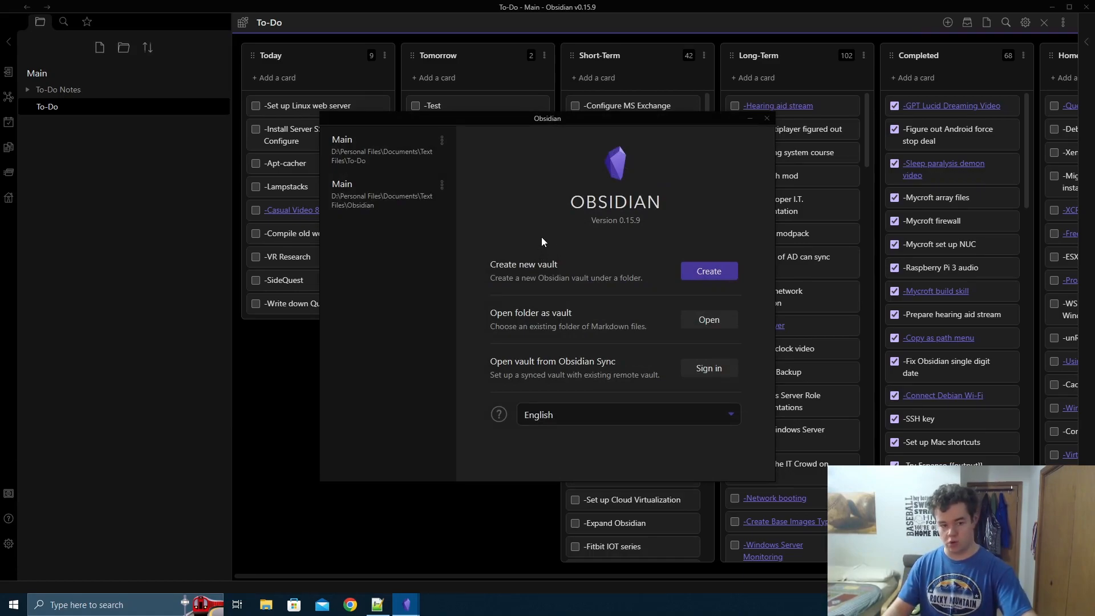
pyautogui.click(702, 273)
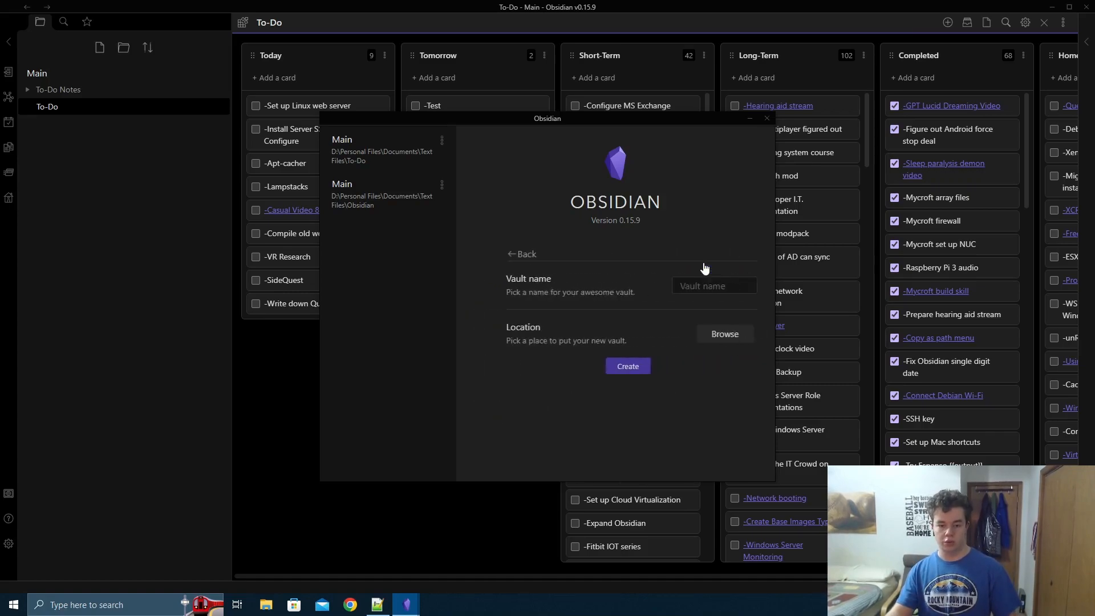
pyautogui.click(688, 285)
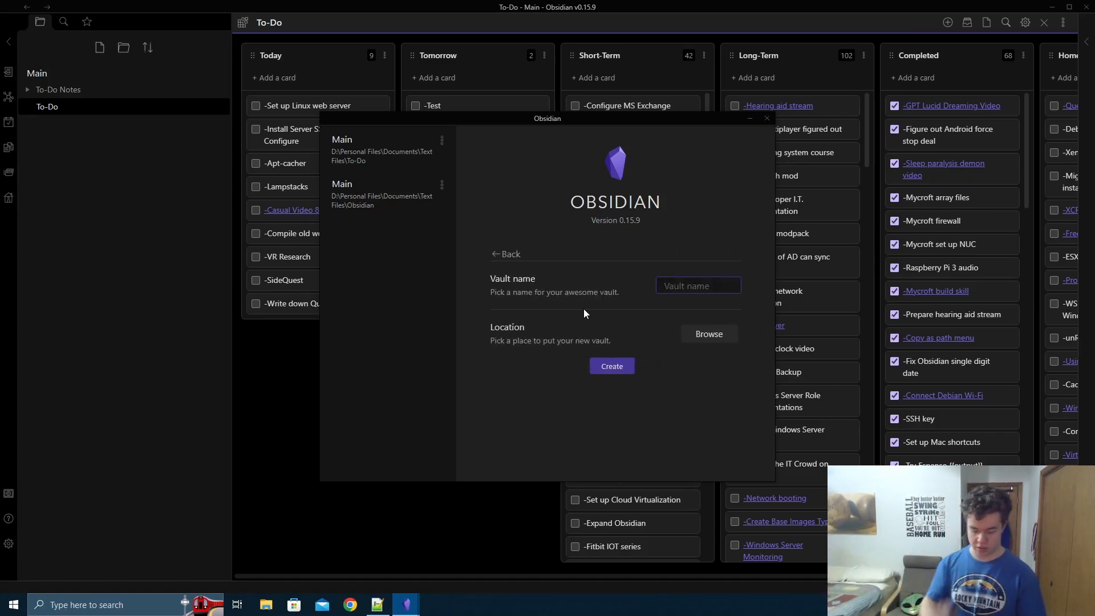
pyautogui.write('Notes')
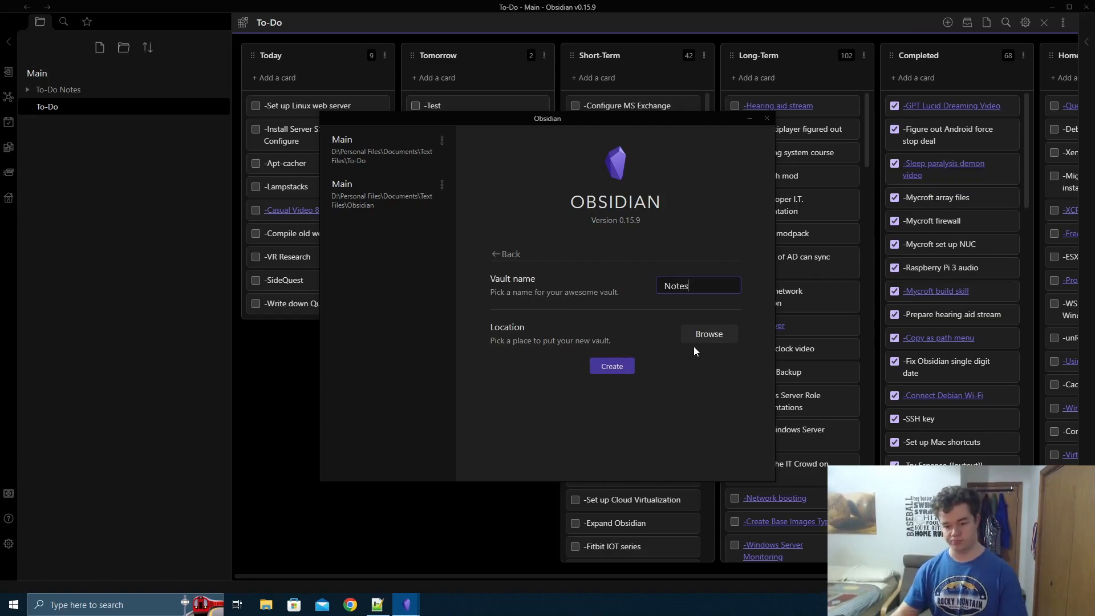
# Make a Notes folder inside Documents > Text Files, choose it as the vault's location and create the vault.
pyautogui.click(705, 336)
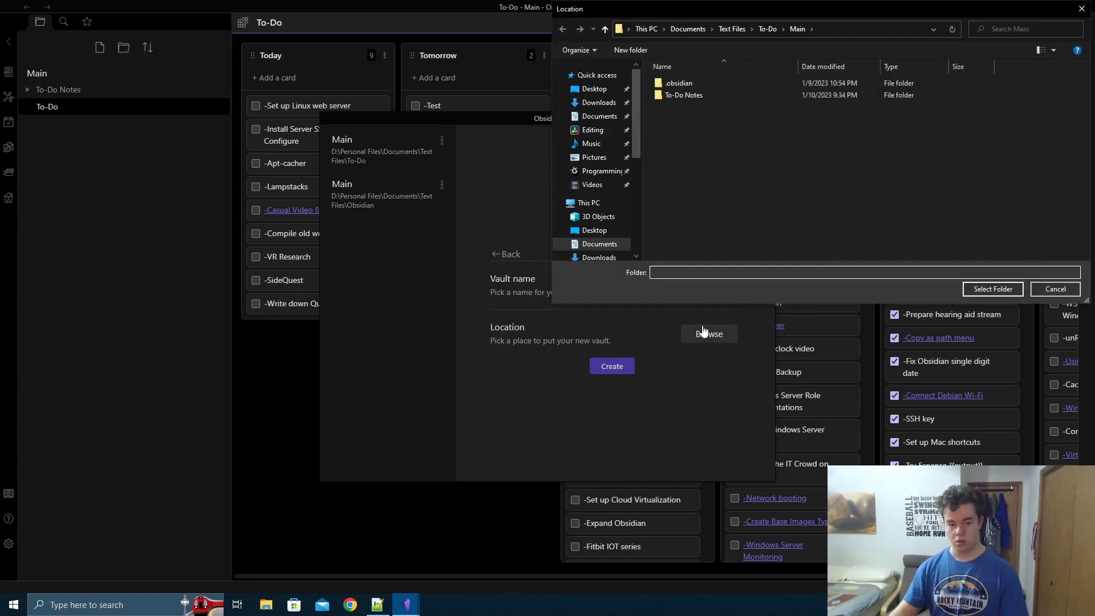
pyautogui.click(730, 28)
pyautogui.hotkey('ctrl', 'shift', 'n')
pyautogui.write('Notes')
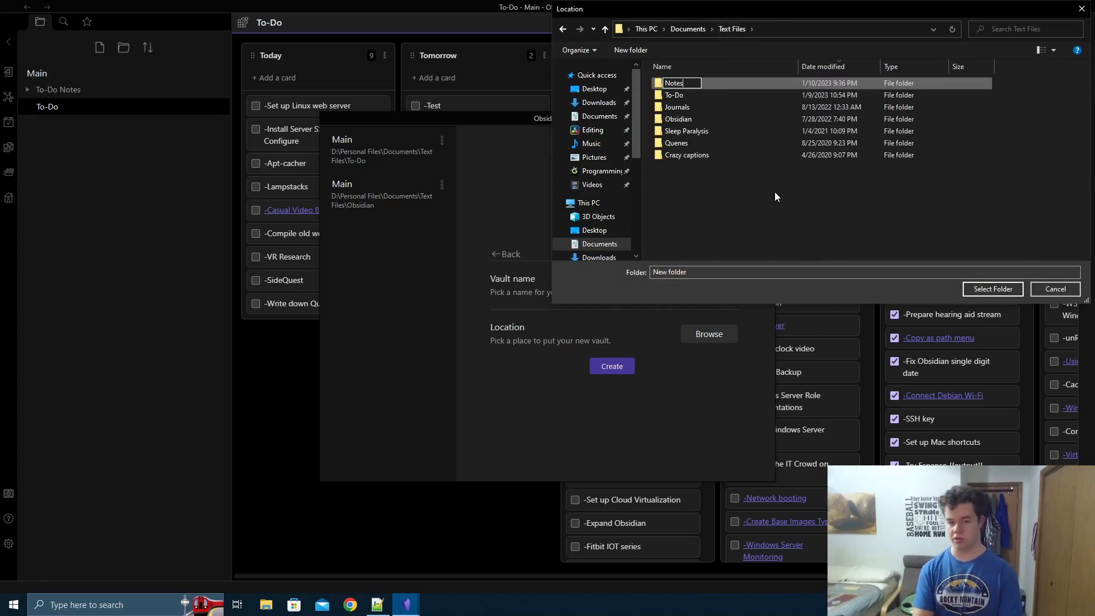
pyautogui.press('Return')
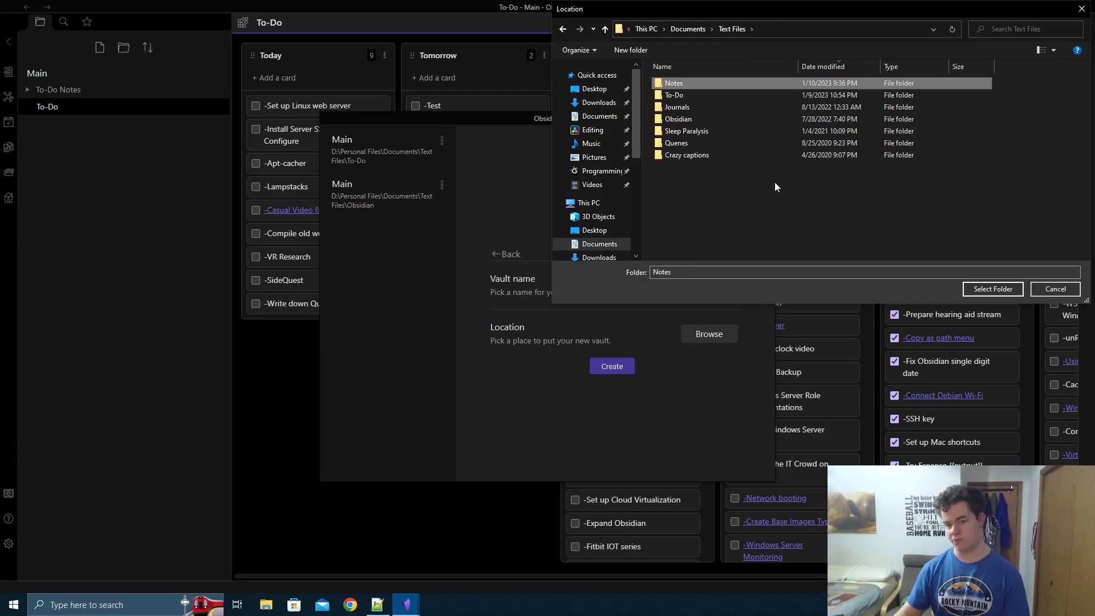
pyautogui.doubleClick(702, 81)
pyautogui.click(993, 290)
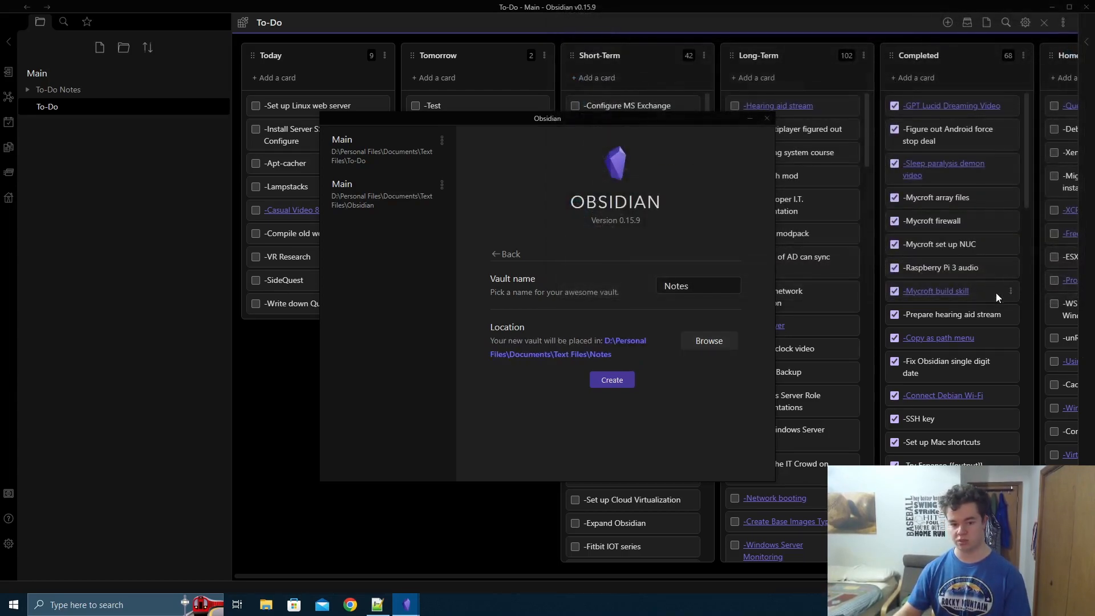
pyautogui.click(608, 381)
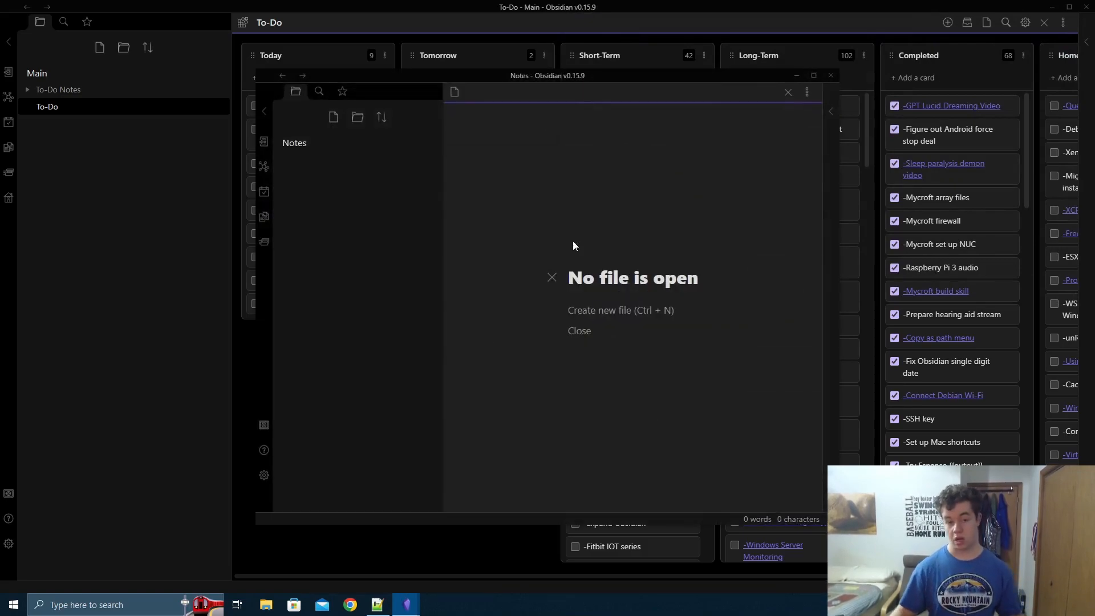
# Minimize the old vault's window, maximize the Notes vault window and turn on community plugins in its settings.
pyautogui.click(1053, 8)
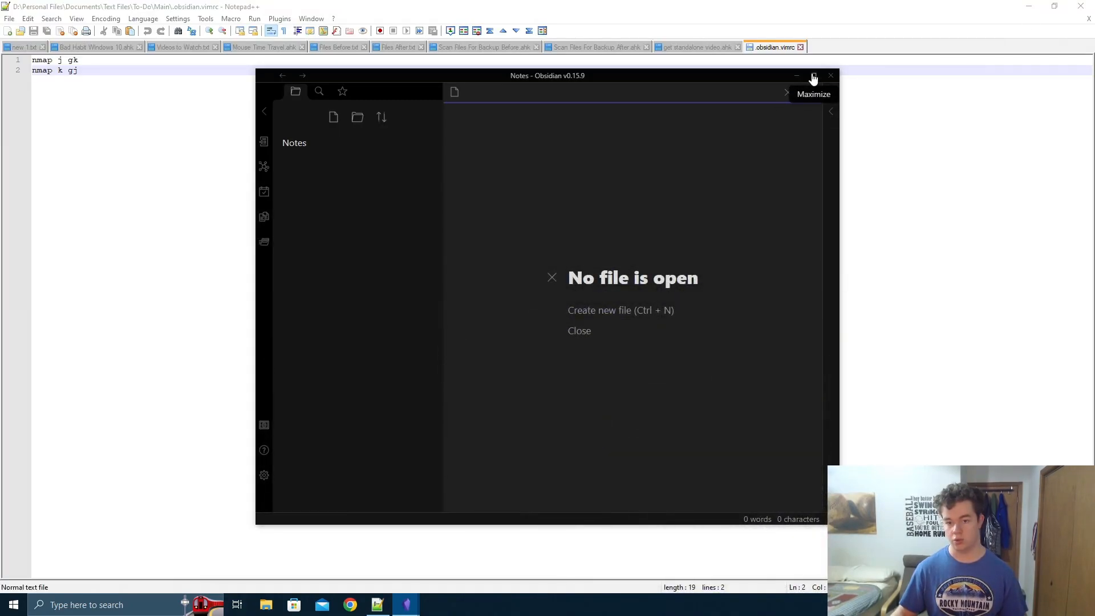
pyautogui.click(812, 77)
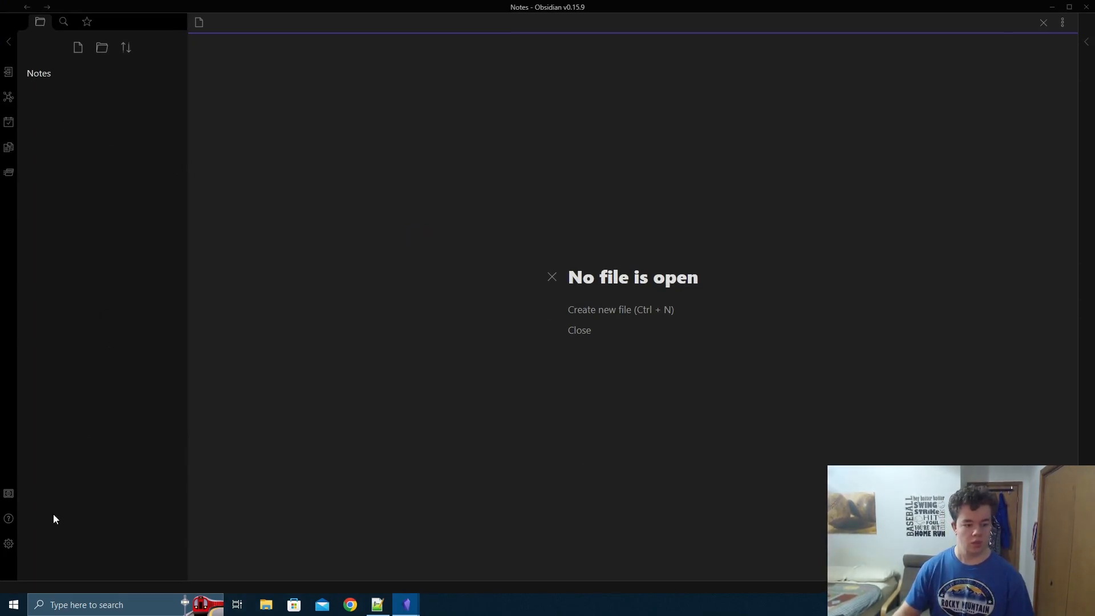
pyautogui.click(10, 548)
pyautogui.scroll(-2, 203, 371)
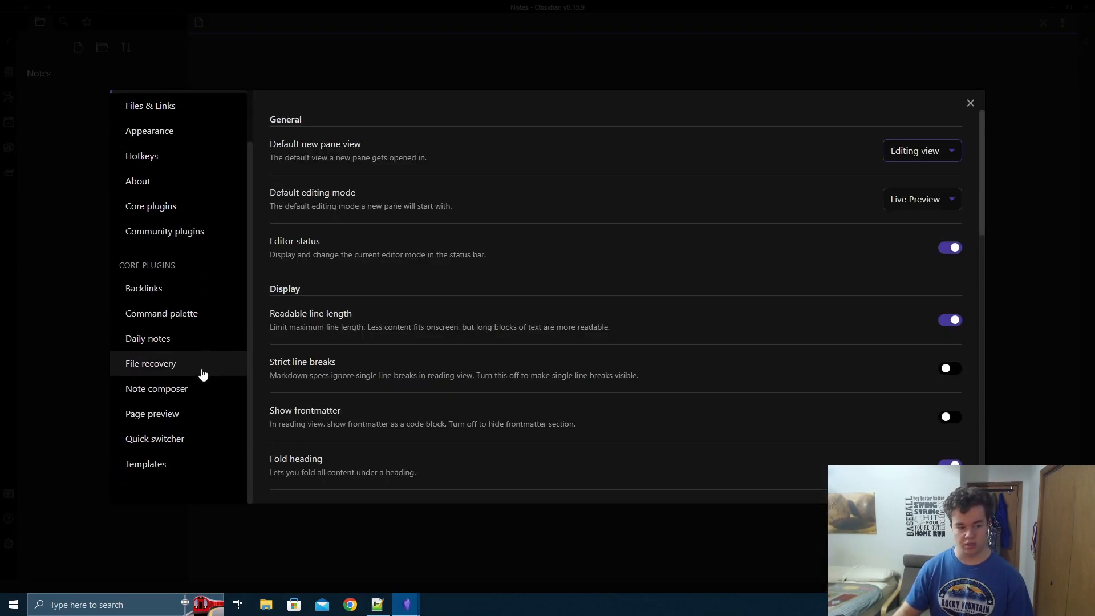
pyautogui.scroll(2, 183, 269)
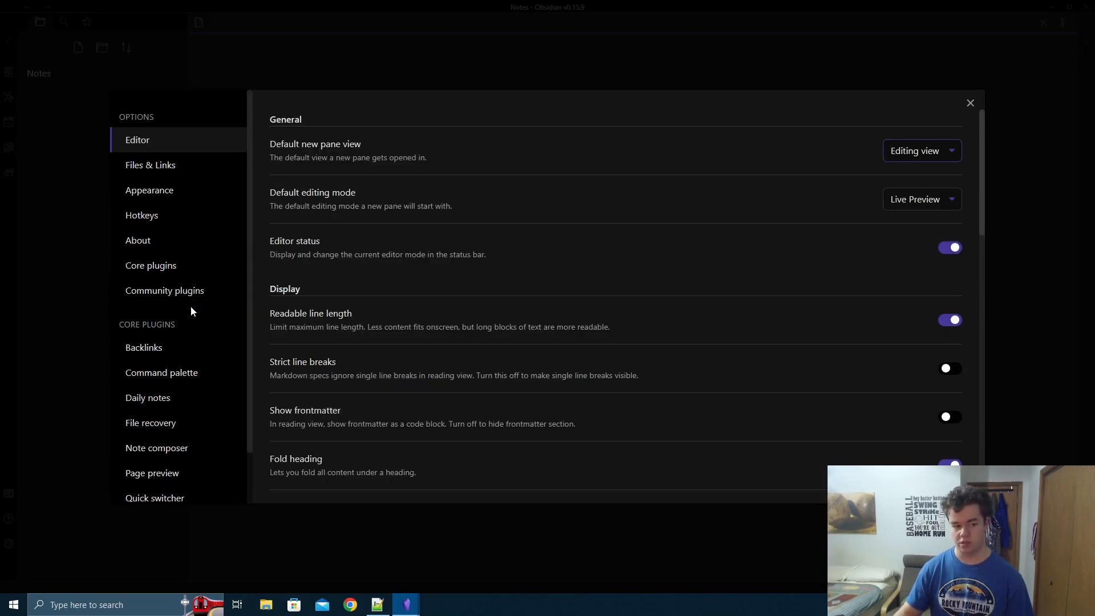
pyautogui.click(182, 302)
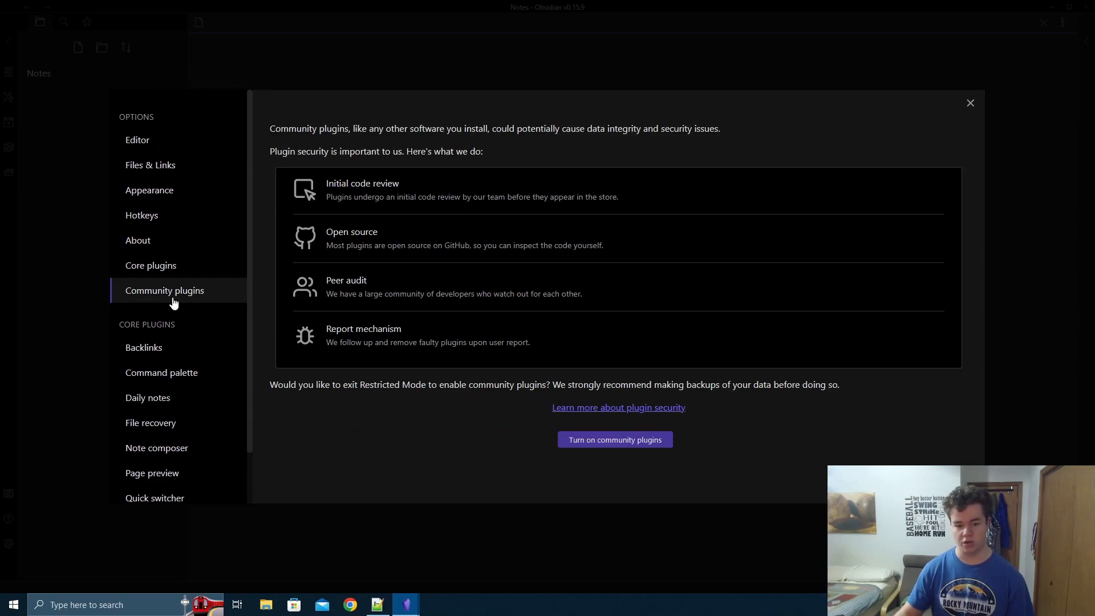
pyautogui.click(608, 444)
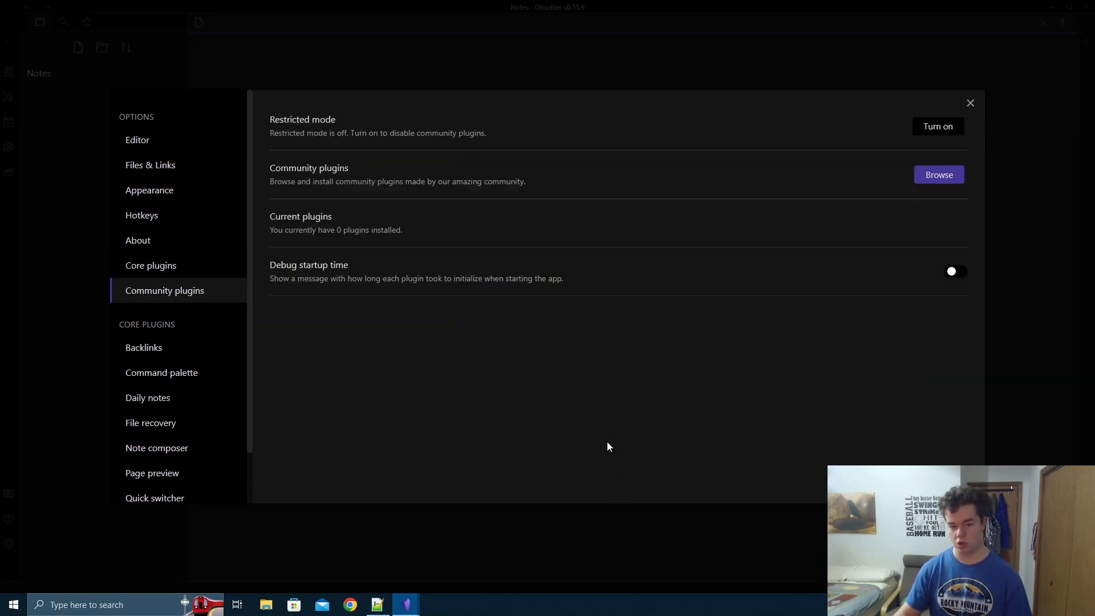
# Search the community plugins for "kanban" and install the Kanban plugin by mgmeyers.
pyautogui.click(943, 180)
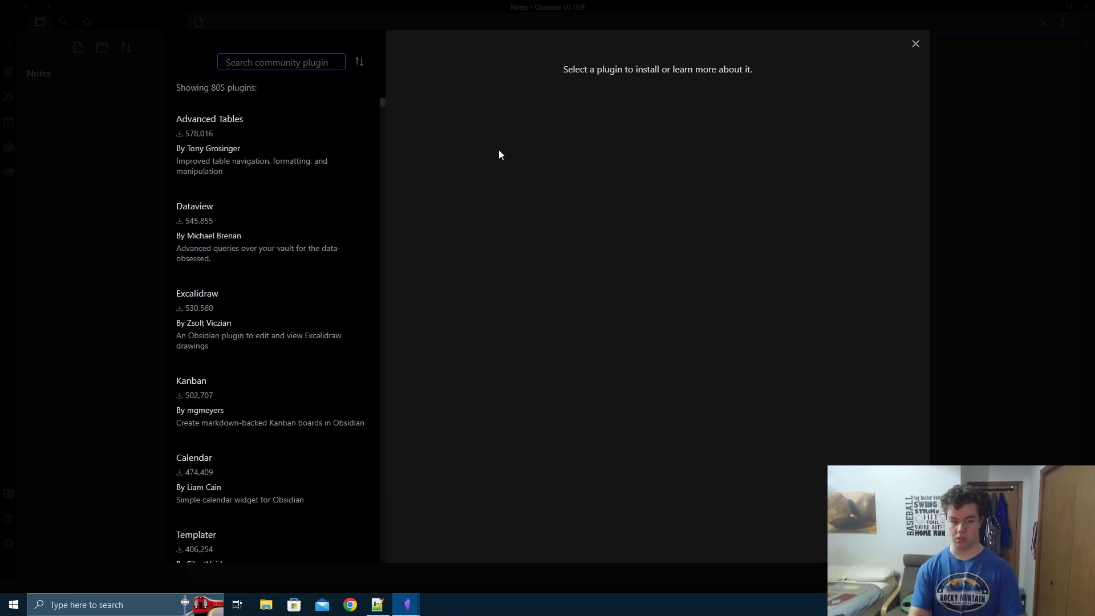
pyautogui.write('kanban')
pyautogui.click(323, 148)
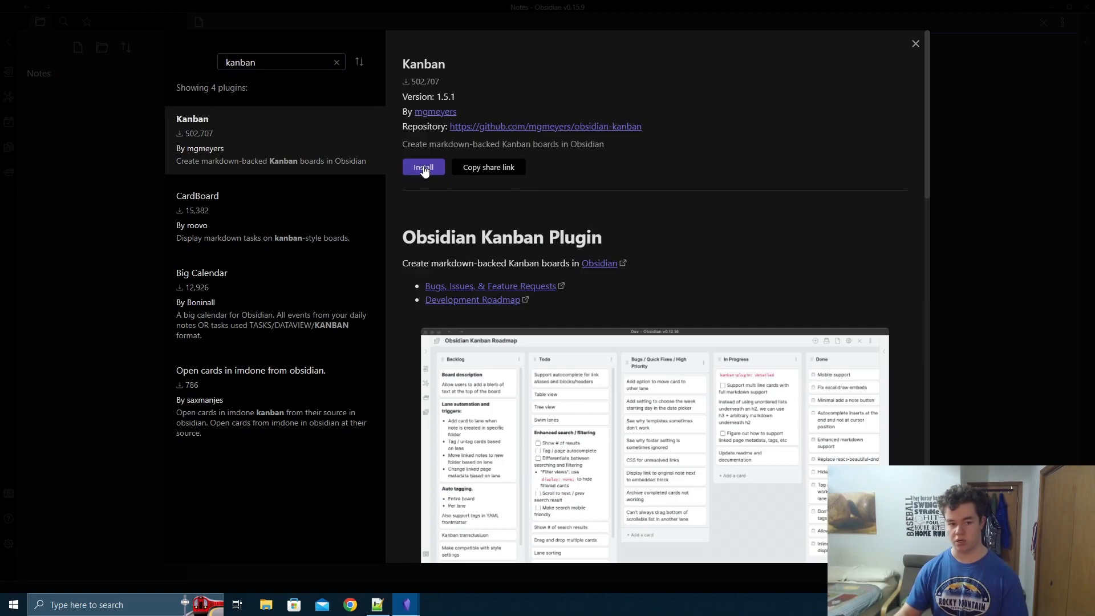
pyautogui.click(424, 168)
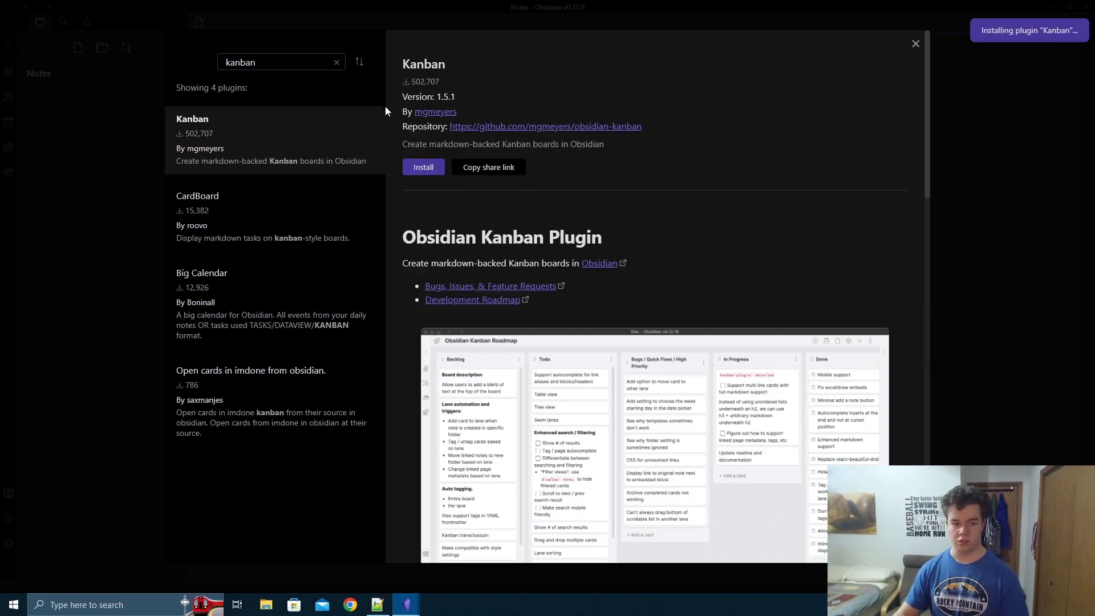
# Search the community plugins for "homepage", try to install the Homepage plugin by mirnovov, and close the plugin browser.
pyautogui.click(336, 62)
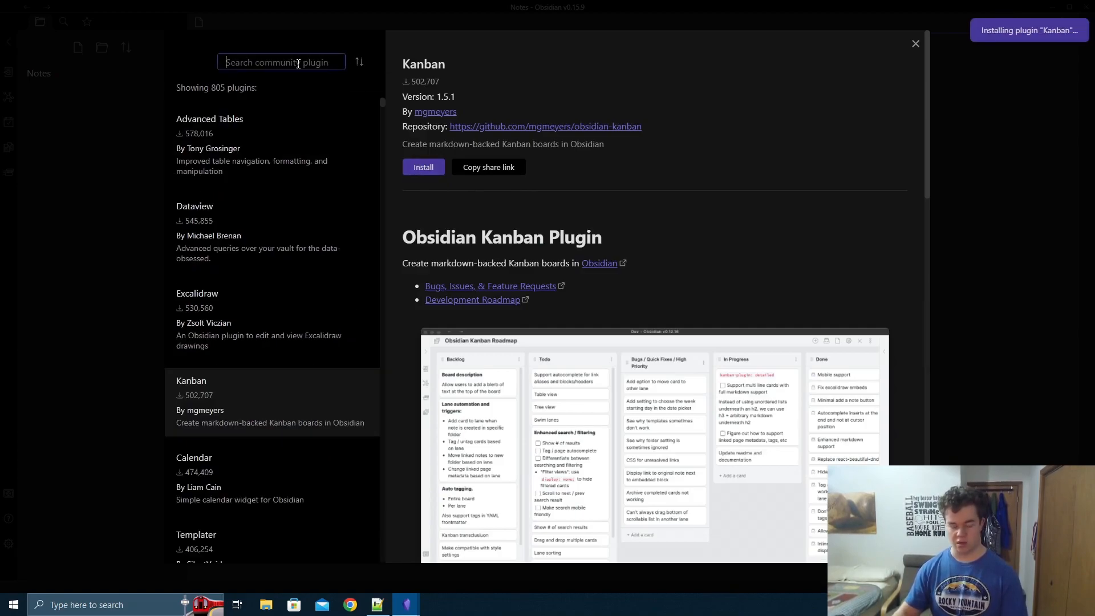
pyautogui.write('hom')
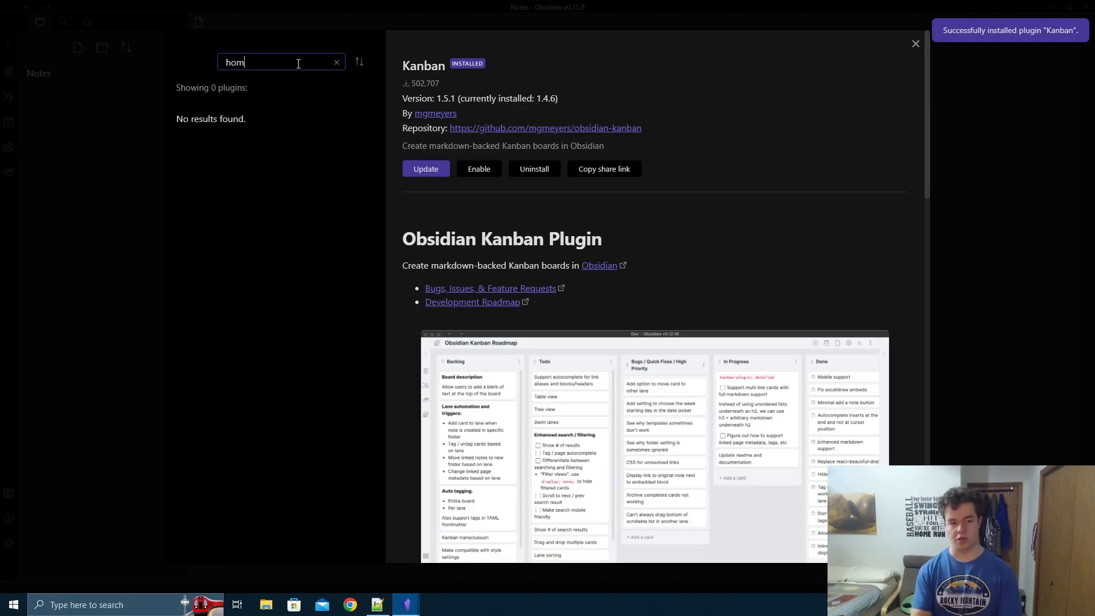
pyautogui.write('epage')
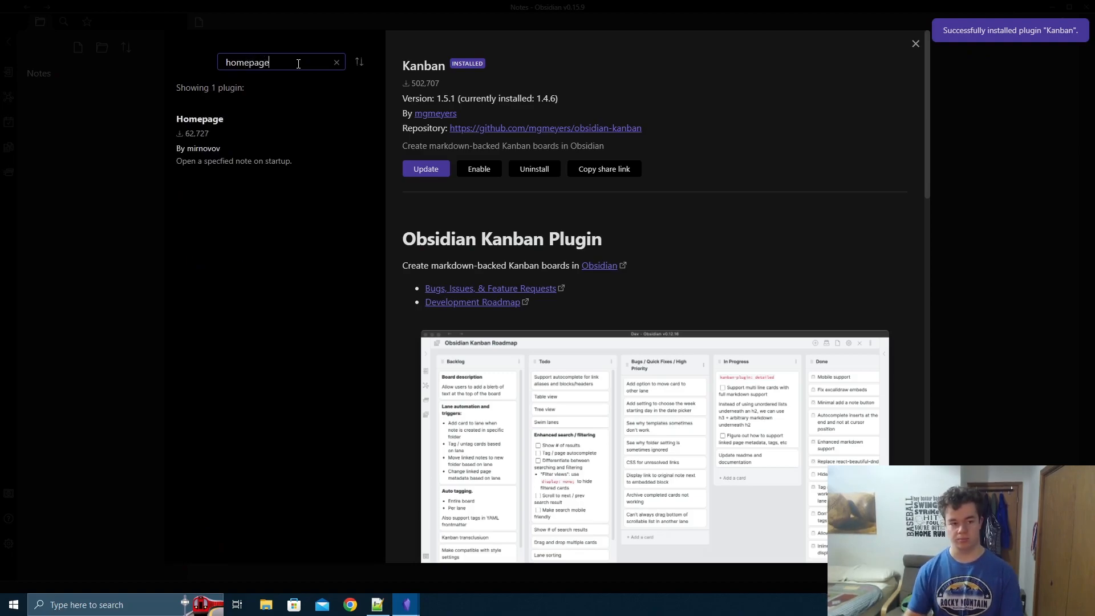
pyautogui.click(261, 122)
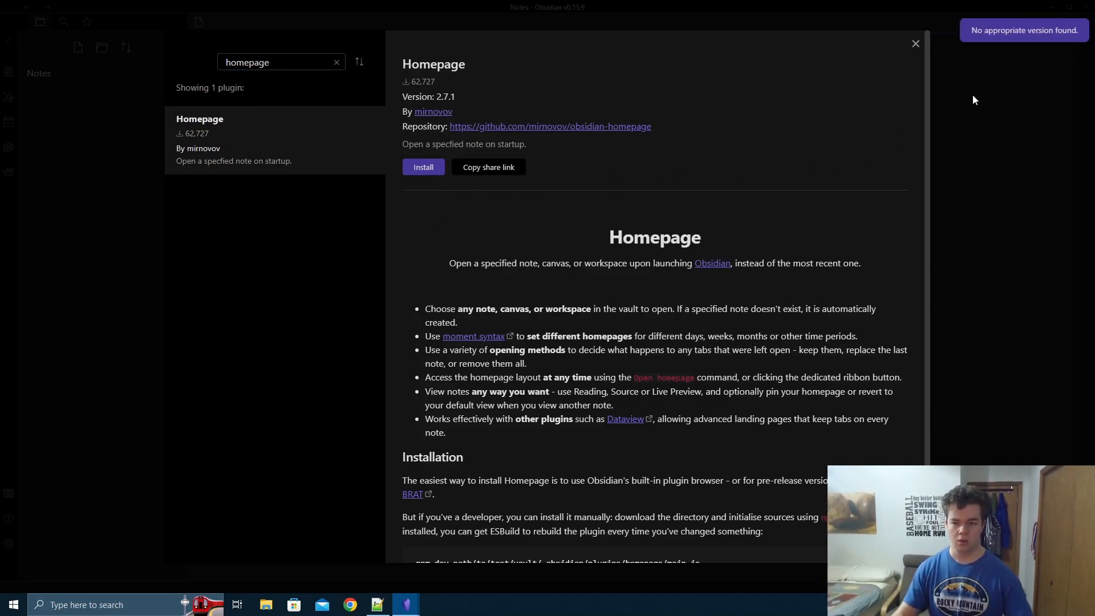
pyautogui.click(422, 169)
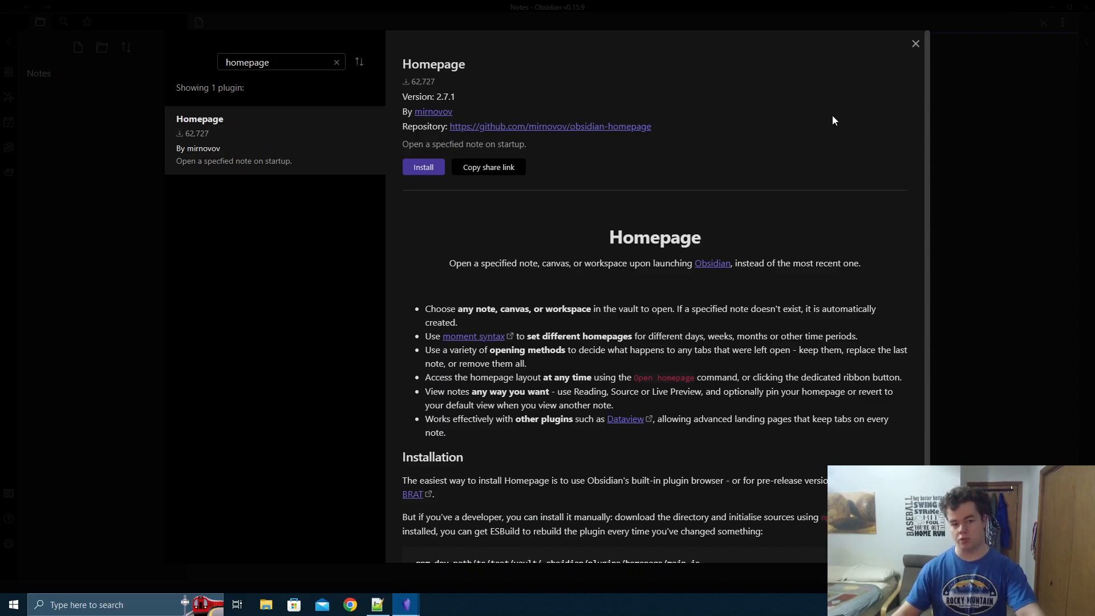
pyautogui.click(915, 44)
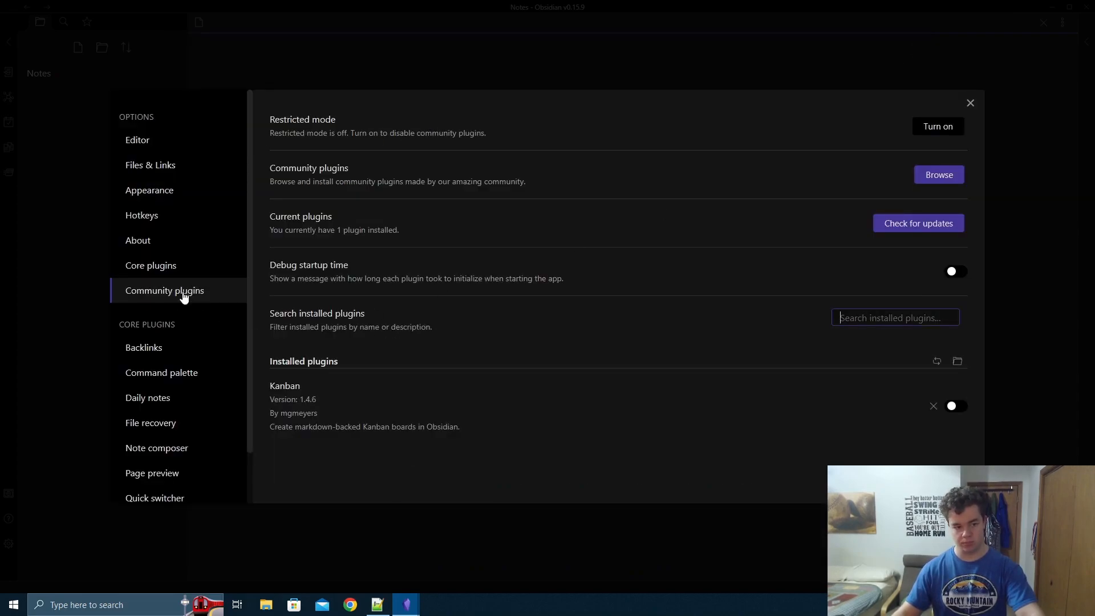
# Enable the installed Kanban community plugin and close the settings.
pyautogui.scroll(-1, 172, 399)
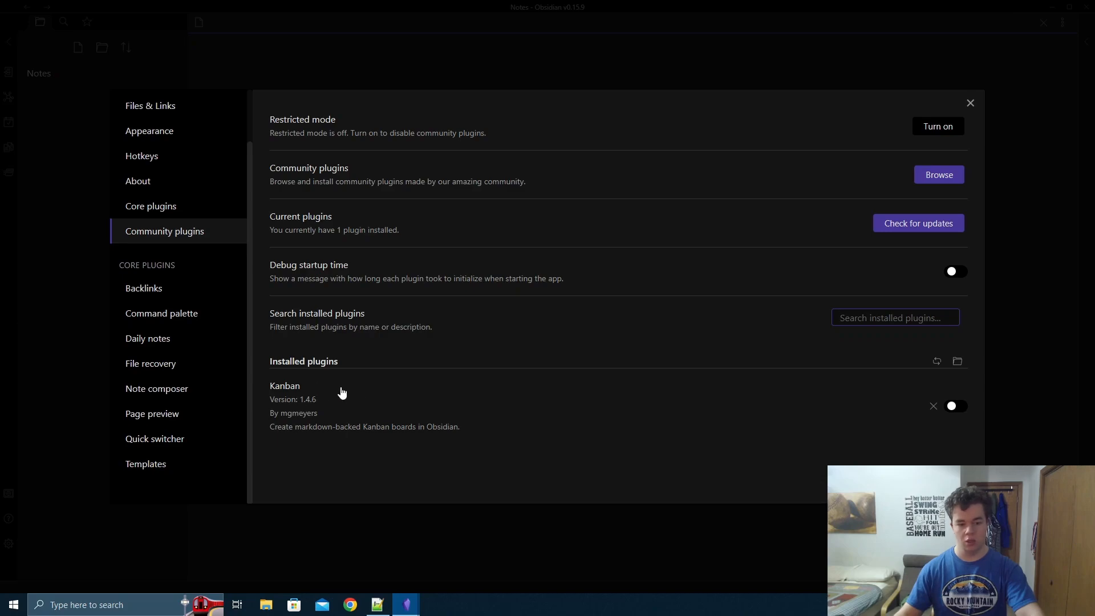
pyautogui.click(956, 407)
pyautogui.press('Escape')
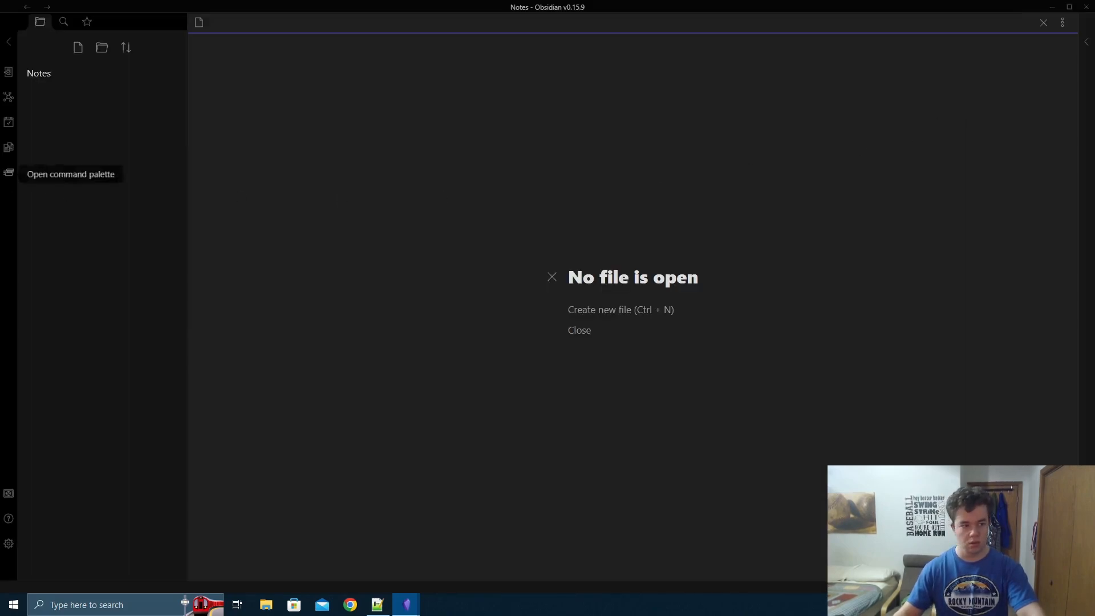
# Turn on Show line number in the vault's editor settings.
pyautogui.click(9, 543)
pyautogui.click(144, 139)
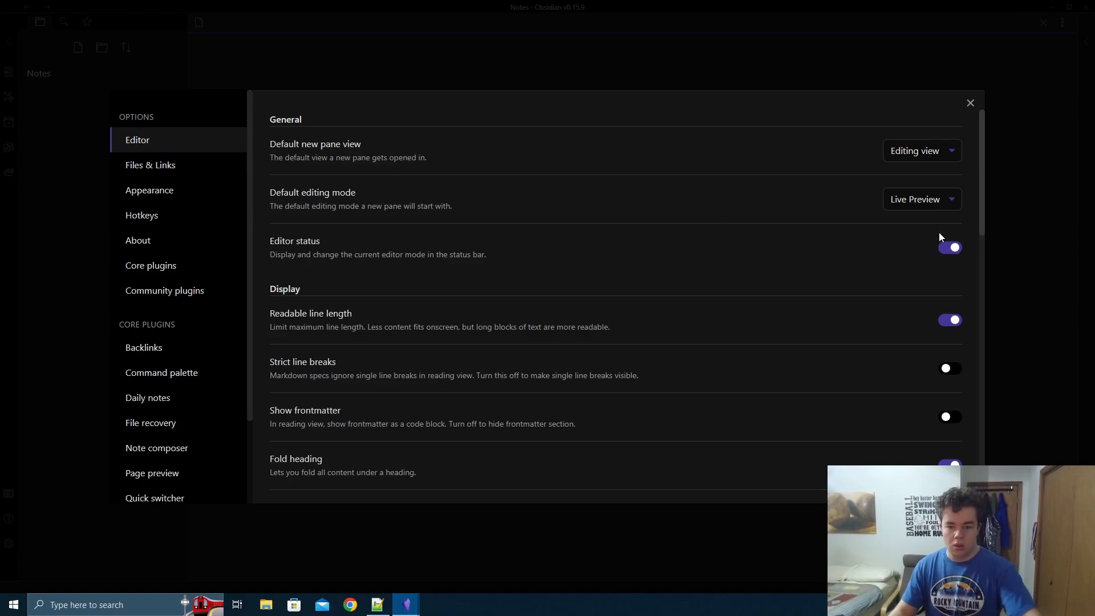
pyautogui.click(916, 150)
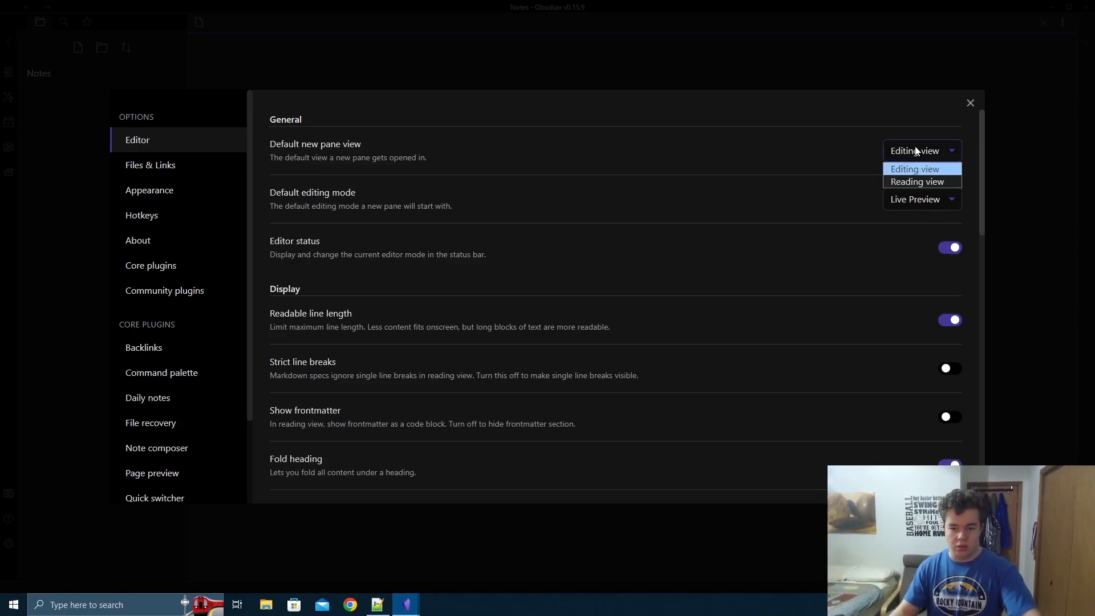
pyautogui.click(915, 150)
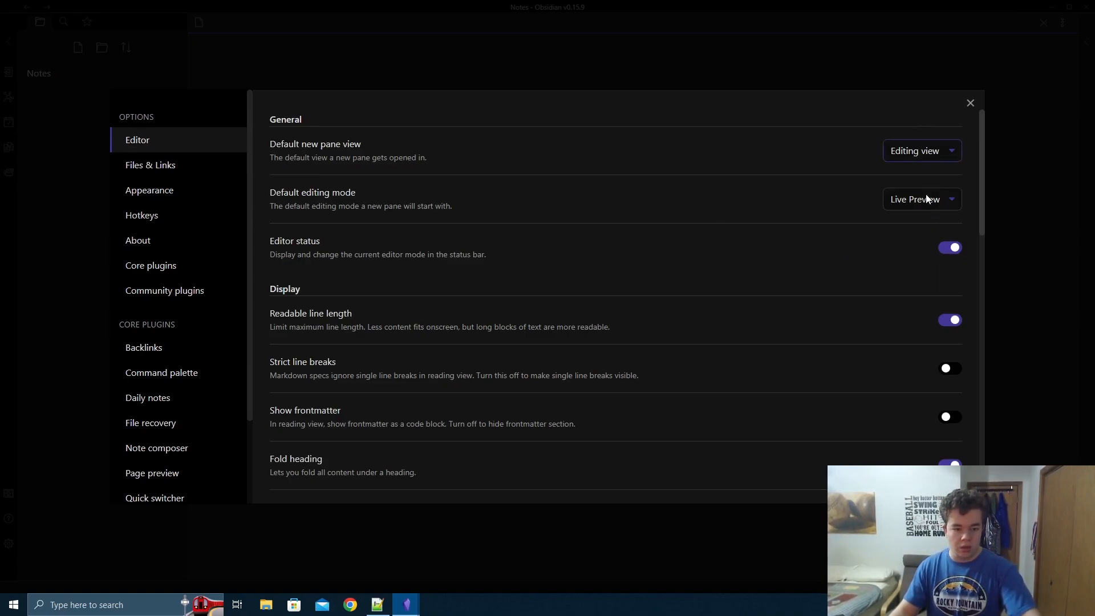
pyautogui.scroll(-3, 653, 278)
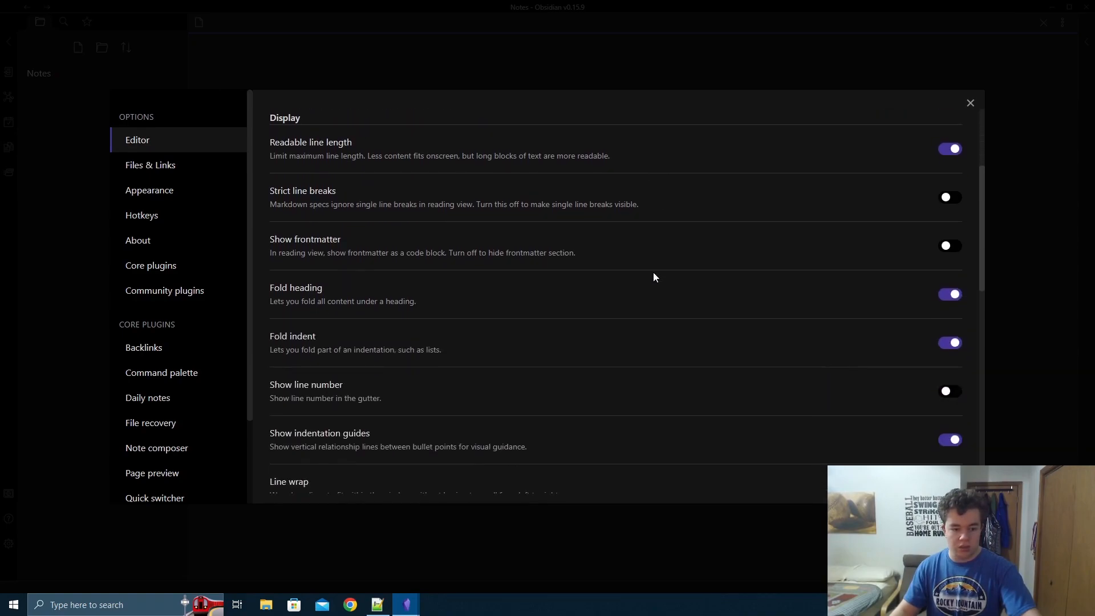
pyautogui.scroll(-2, 751, 354)
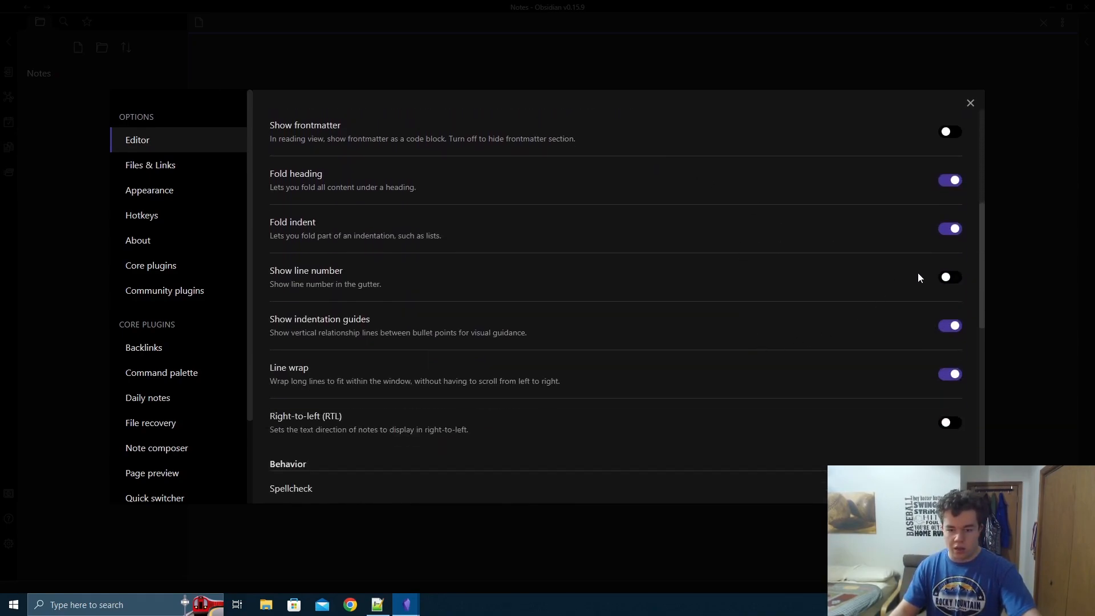
pyautogui.click(946, 278)
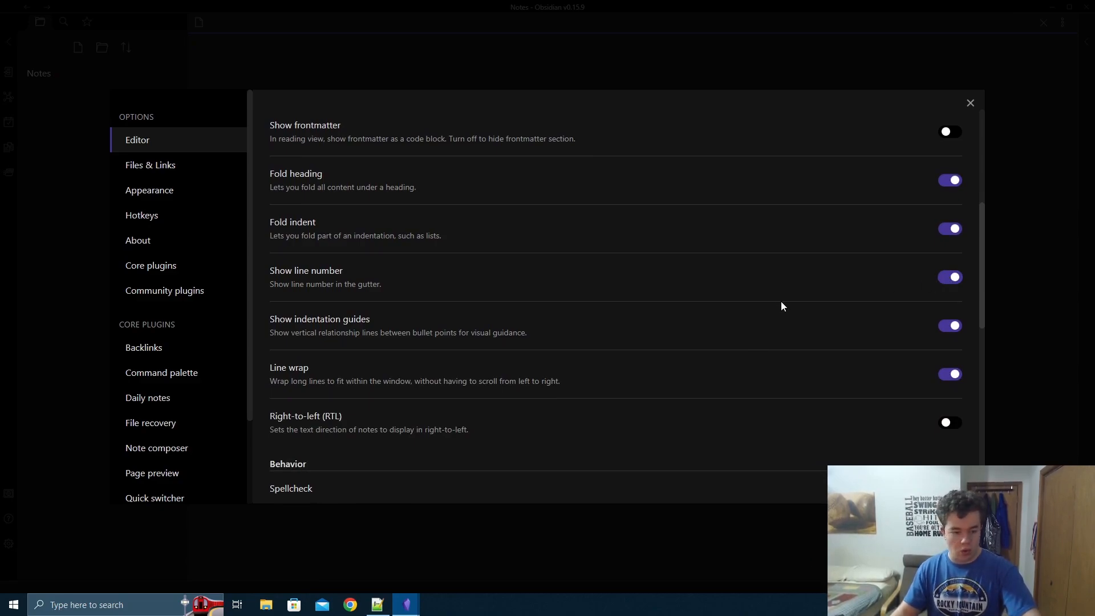
# Look through the remaining editor options, including the Vim key bindings confirmation, without enabling Vim mode, and close the settings.
pyautogui.scroll(-4, 781, 301)
pyautogui.scroll(-4, 744, 290)
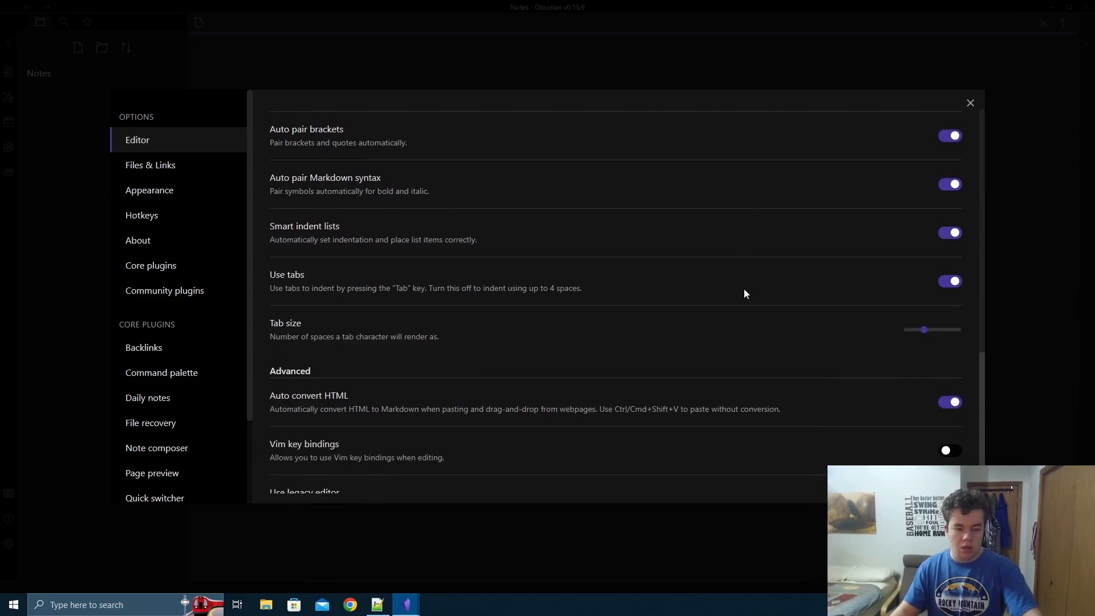
pyautogui.scroll(-1, 744, 290)
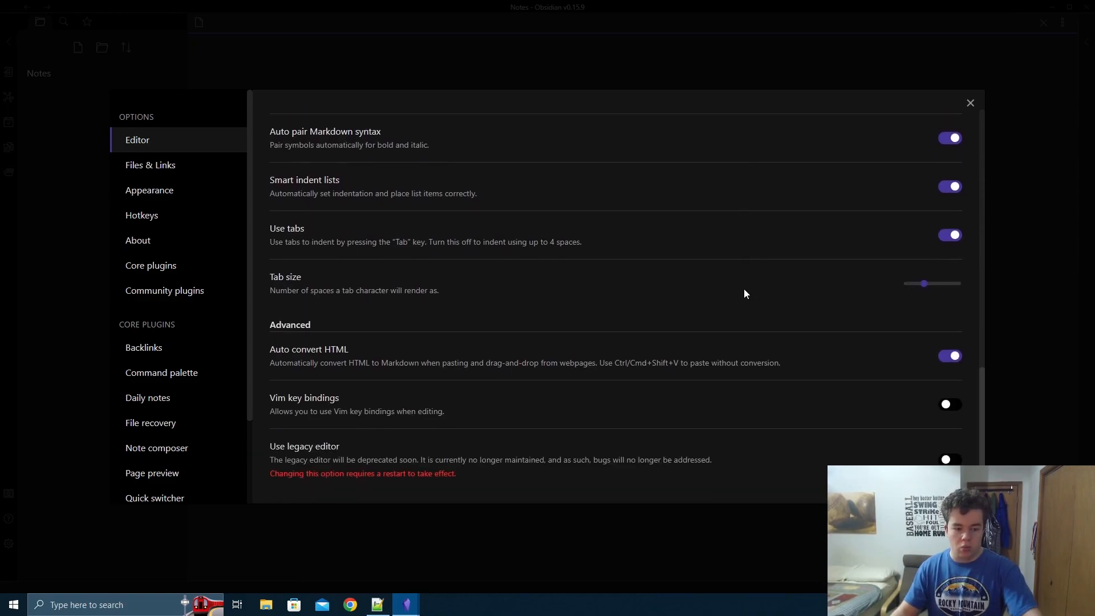
pyautogui.click(946, 406)
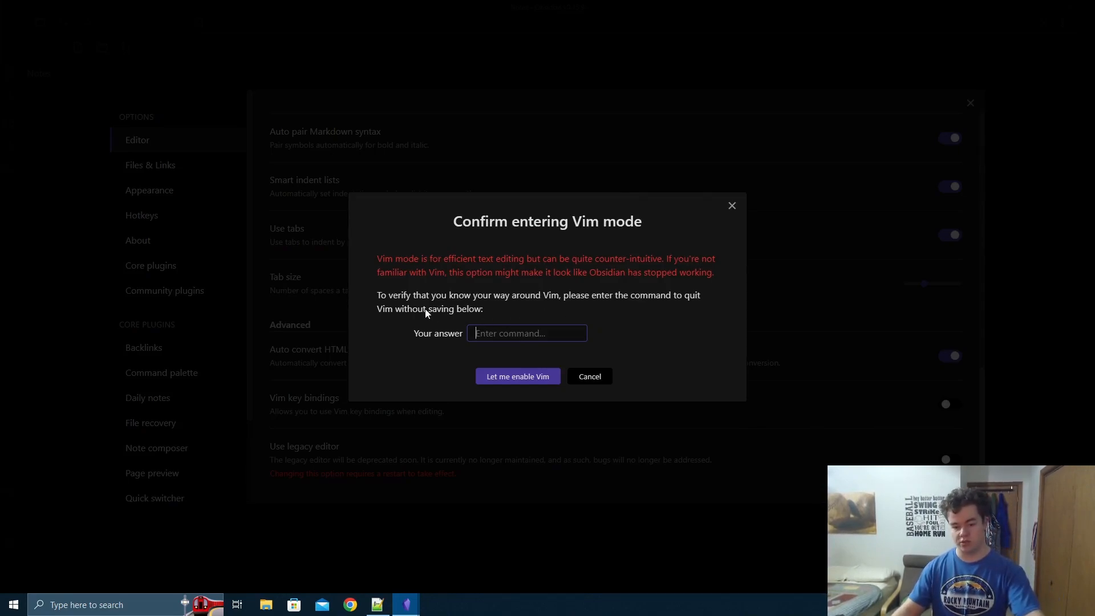
pyautogui.click(732, 207)
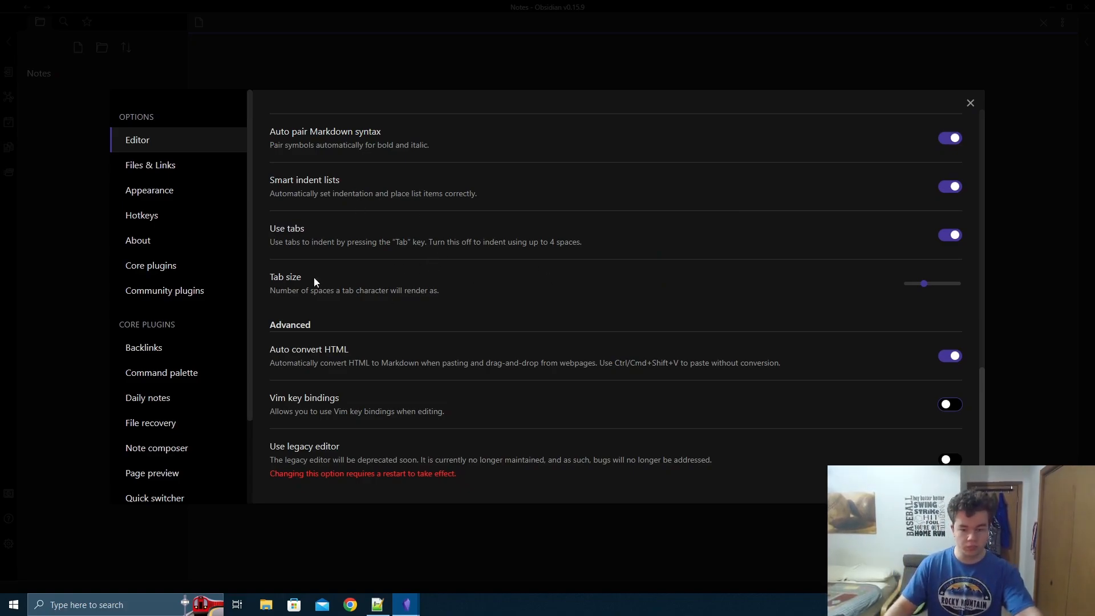
pyautogui.scroll(-2, 186, 359)
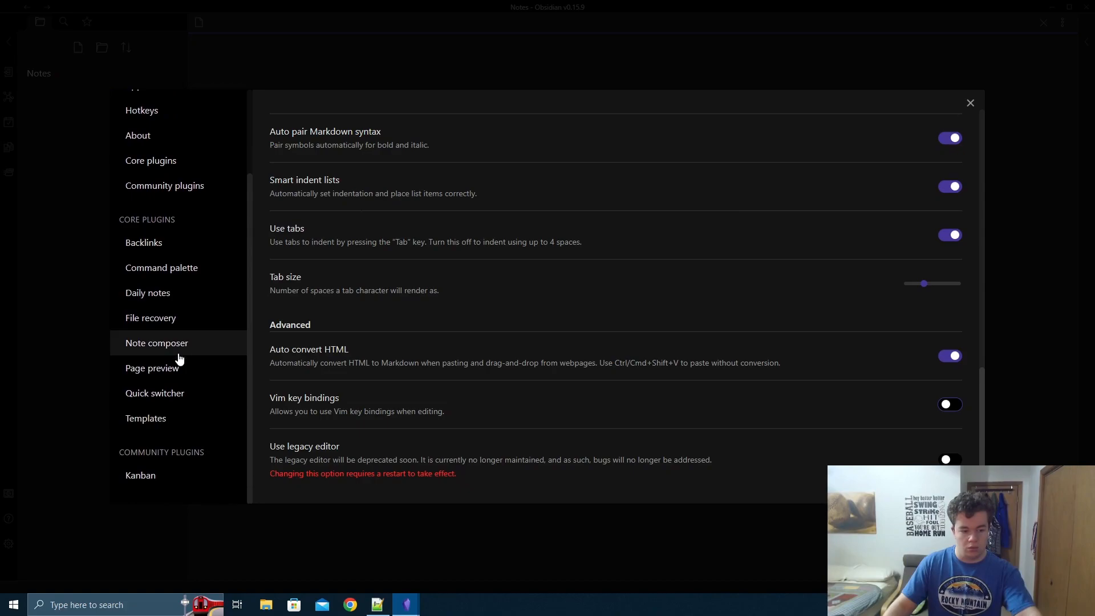
pyautogui.scroll(2, 188, 292)
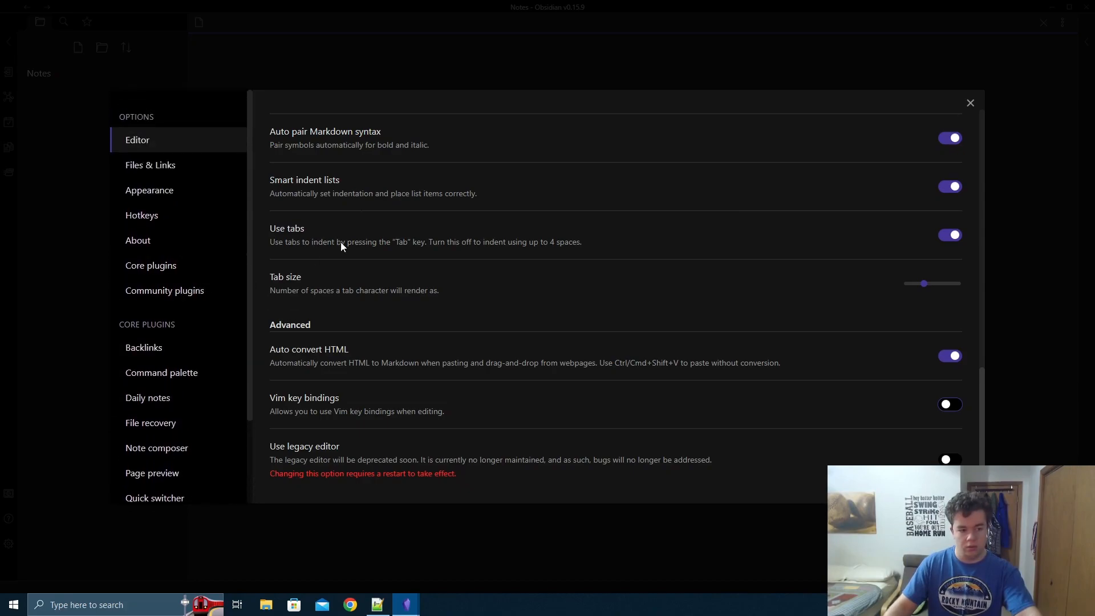
pyautogui.click(971, 104)
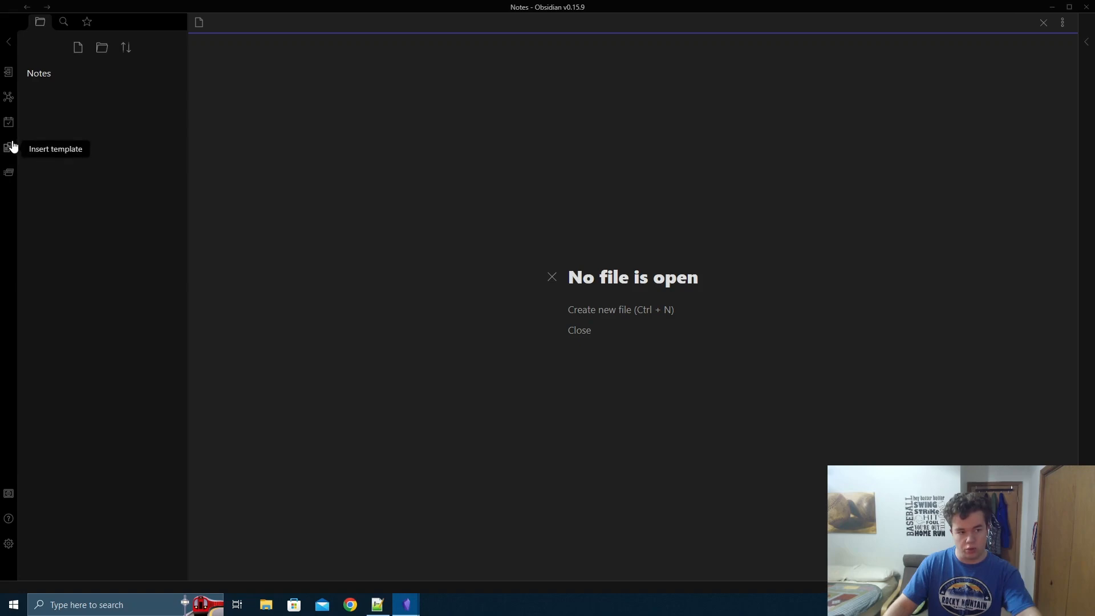
# Add an empty note to the vault, find the "kanban" commands and create a new Kanban board.
pyautogui.hotkey('ctrl', 'n')
pyautogui.click(9, 173)
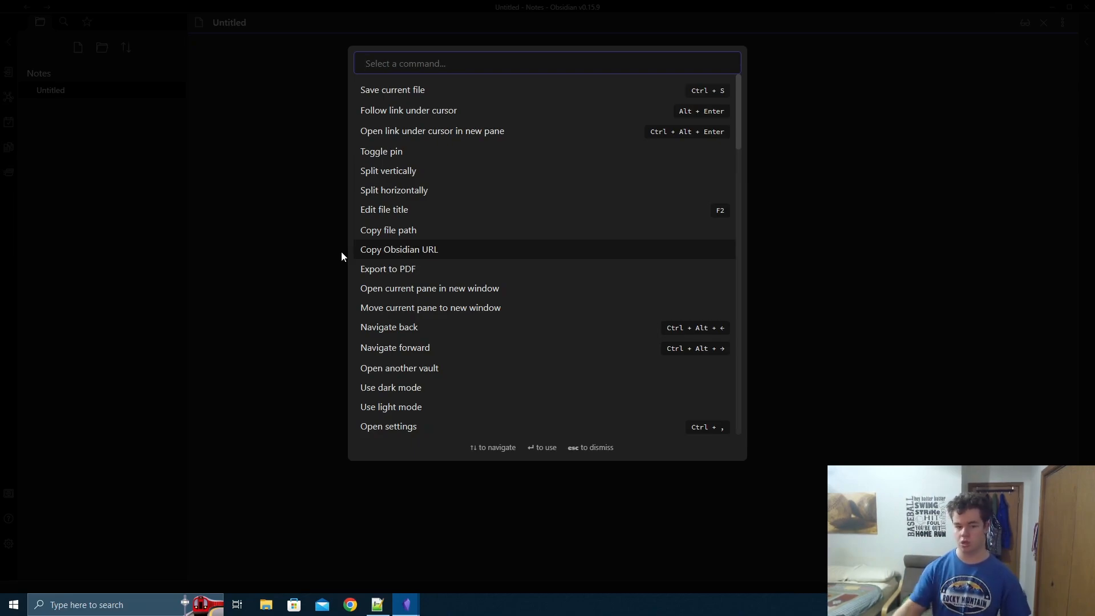
pyautogui.scroll(-5, 490, 208)
pyautogui.scroll(5, 498, 221)
pyautogui.write('kanban')
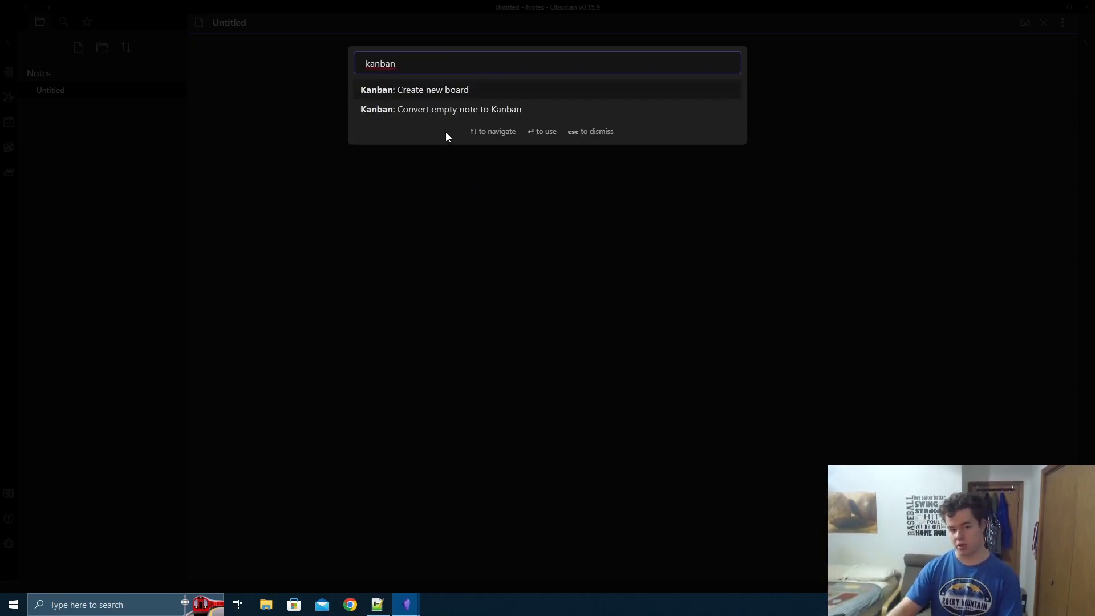
pyautogui.click(432, 91)
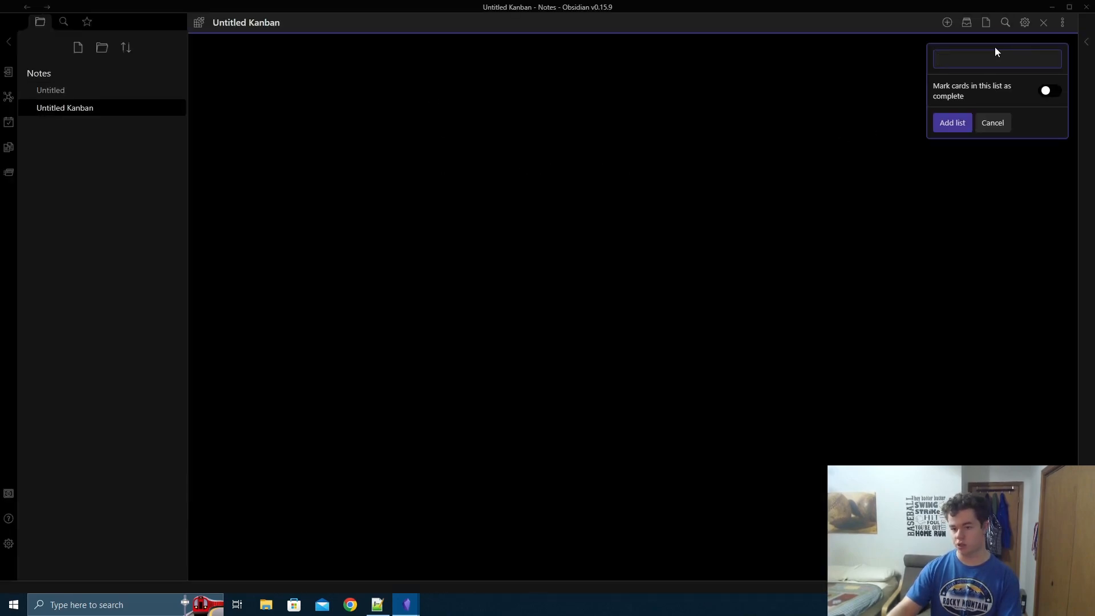
# Add the lists Today, Tomorrow, Short-Term, Long-Term and Complete to the new board and close the list form.
pyautogui.write('Today')
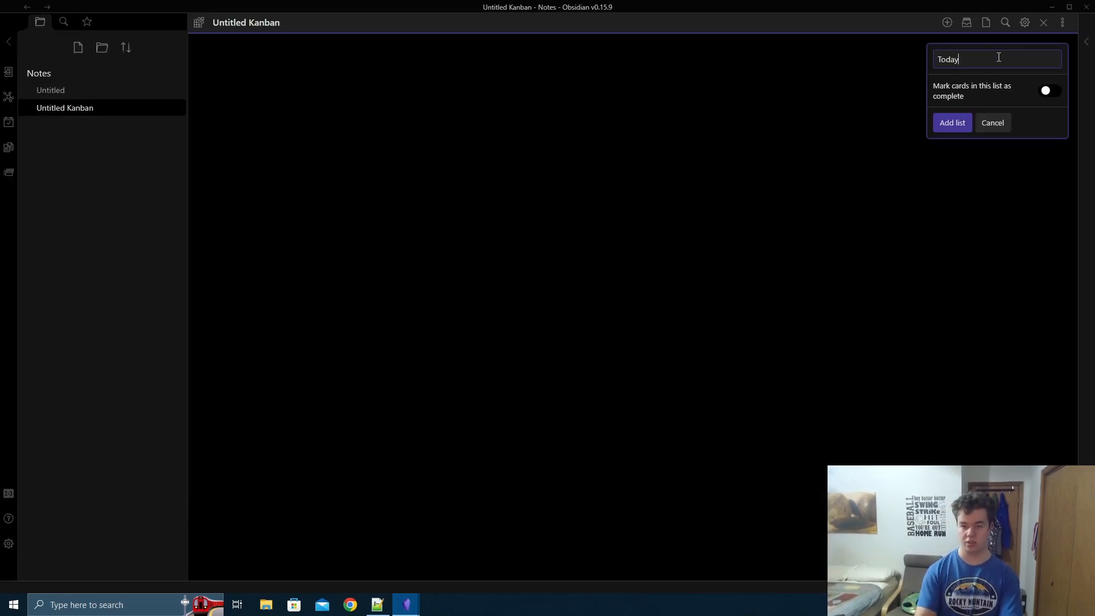
pyautogui.press('Return')
pyautogui.write('Tomorrow')
pyautogui.press('Return')
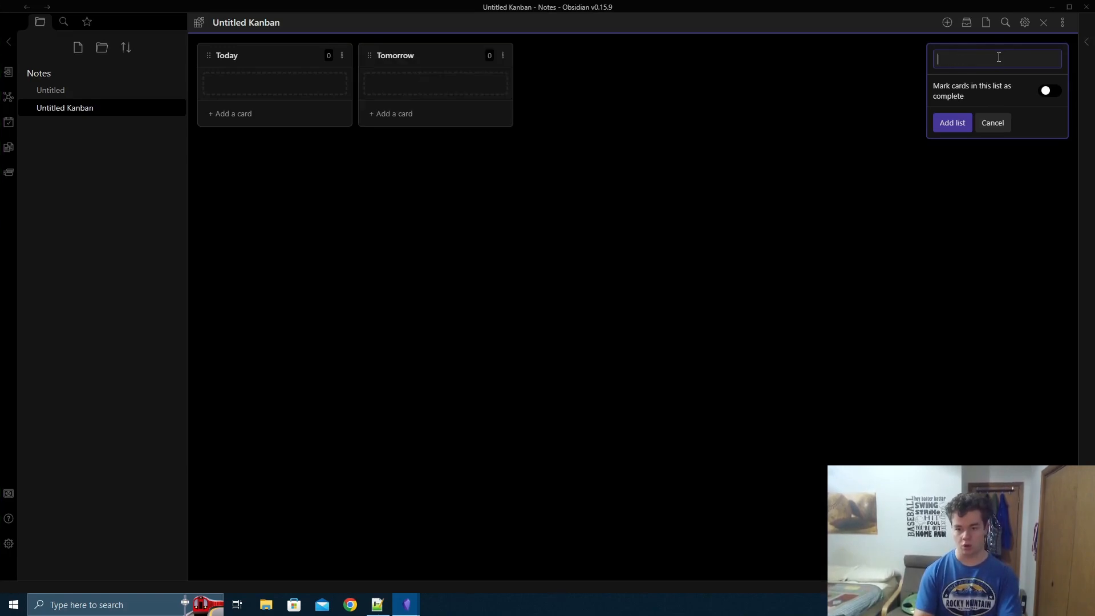
pyautogui.write('Short-Term')
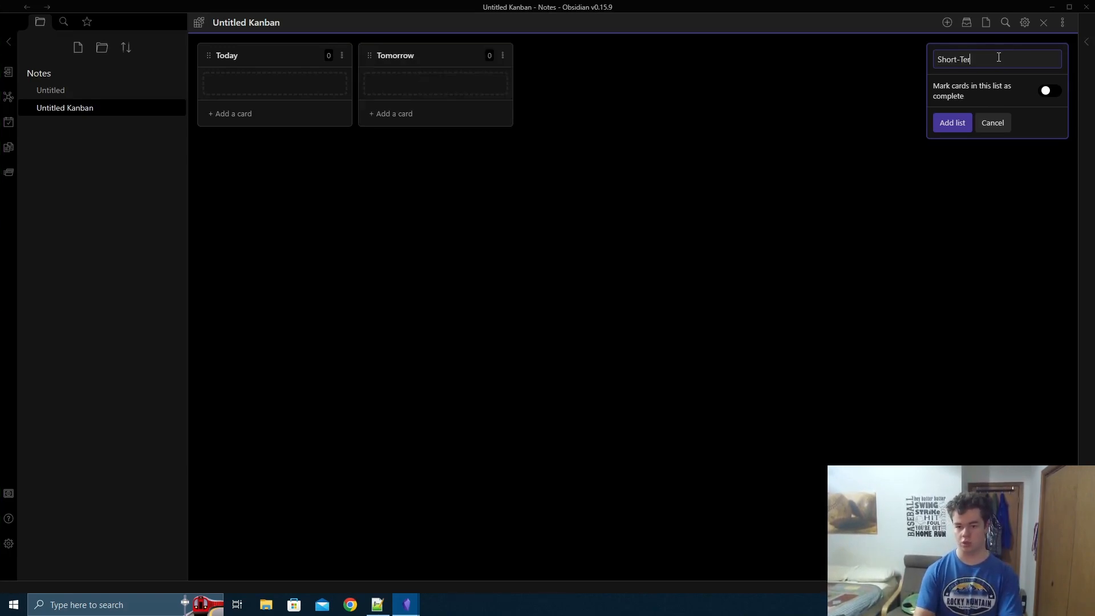
pyautogui.press('Return')
pyautogui.write('Long-Term')
pyautogui.press('Return')
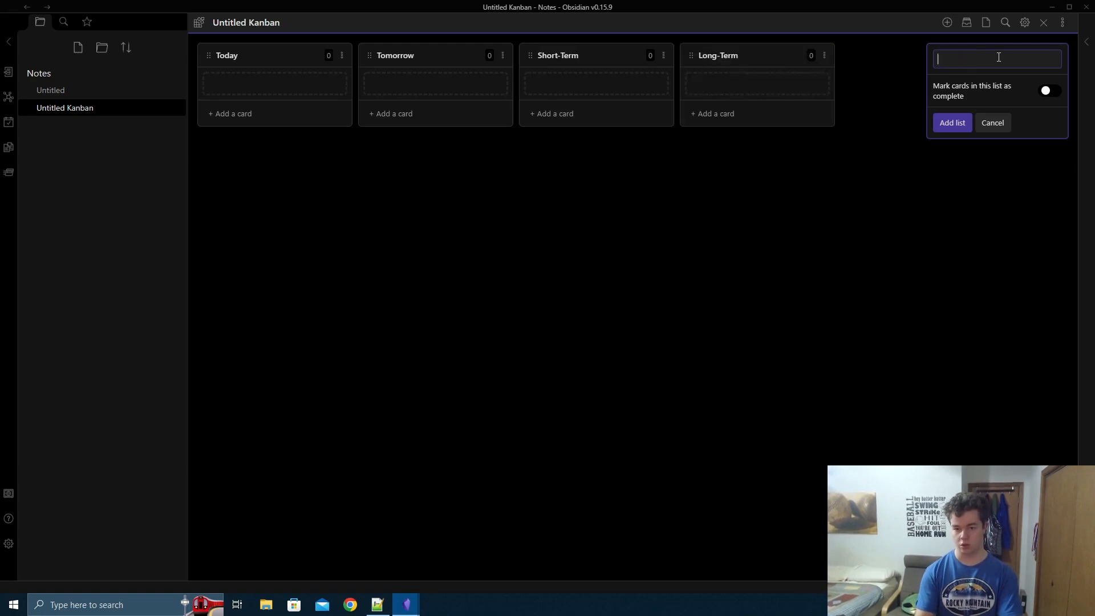
pyautogui.write('Cople')
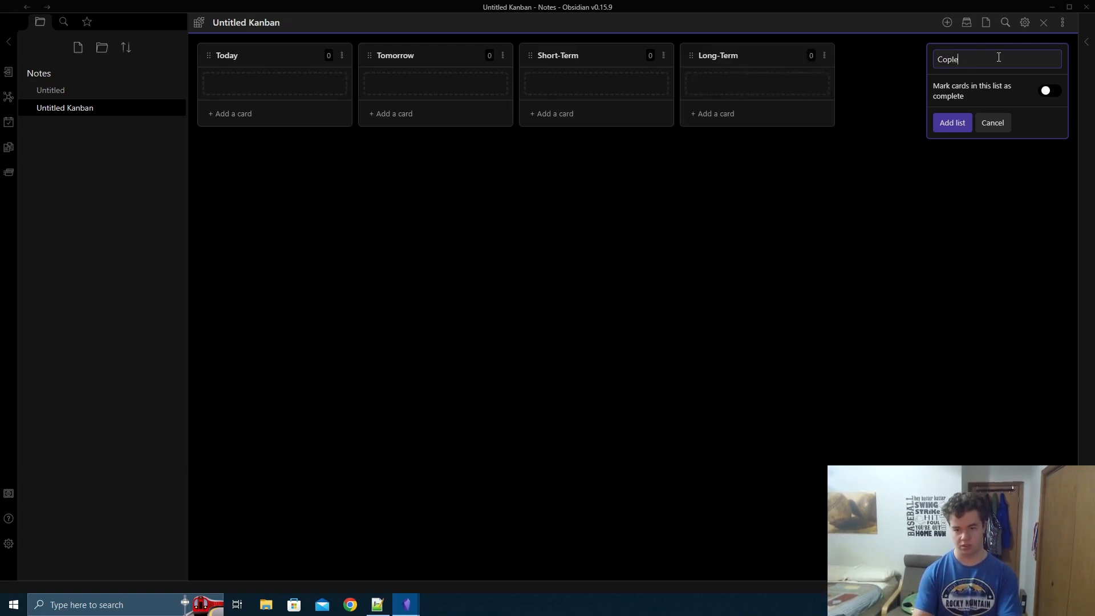
pyautogui.write('plete')
pyautogui.press('Return')
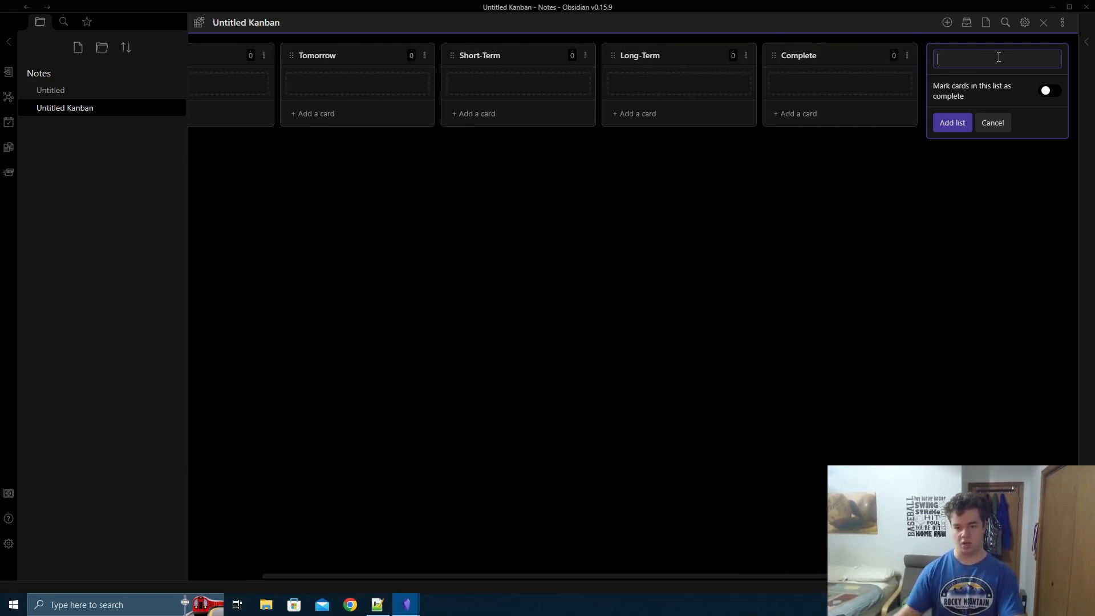
pyautogui.click(992, 123)
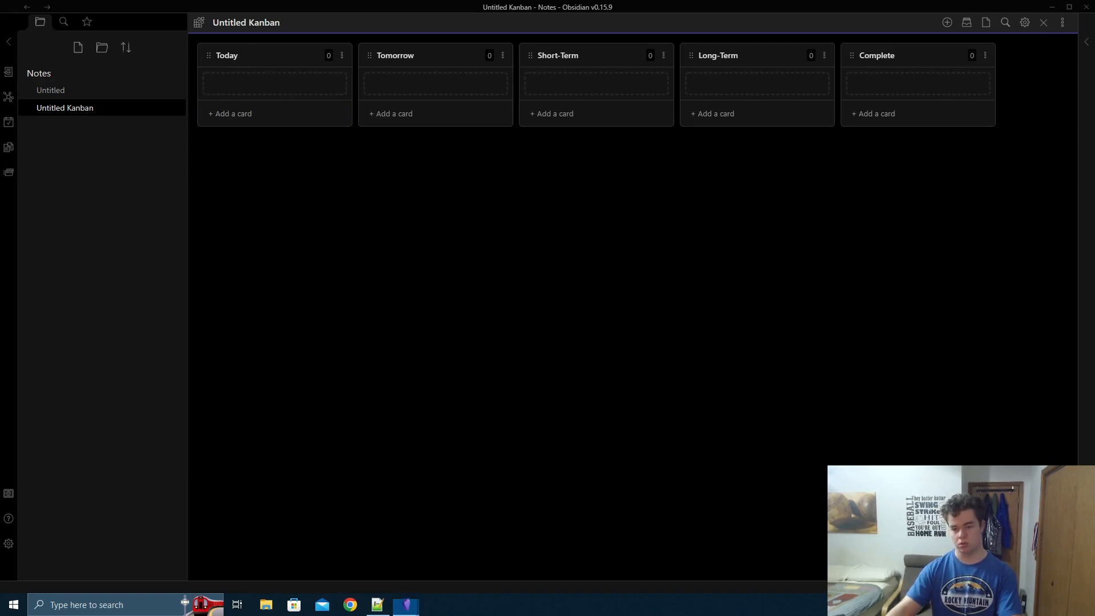
# Add the cards "-Number one" and "Number two" to the Today list.
pyautogui.click(291, 113)
pyautogui.write('-Number one')
pyautogui.press('Return')
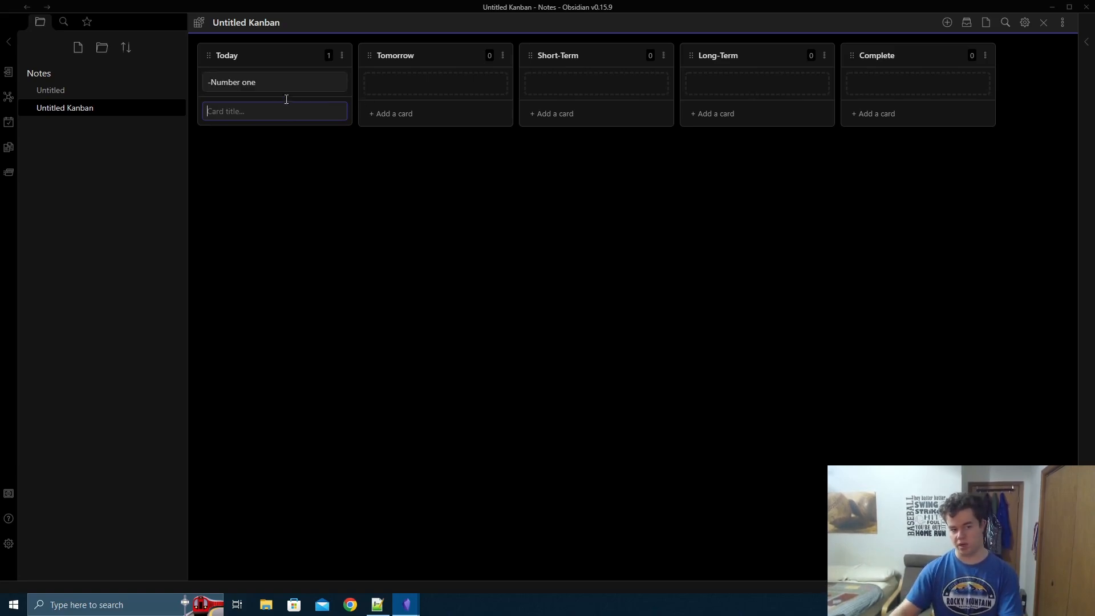
pyautogui.write('Number two')
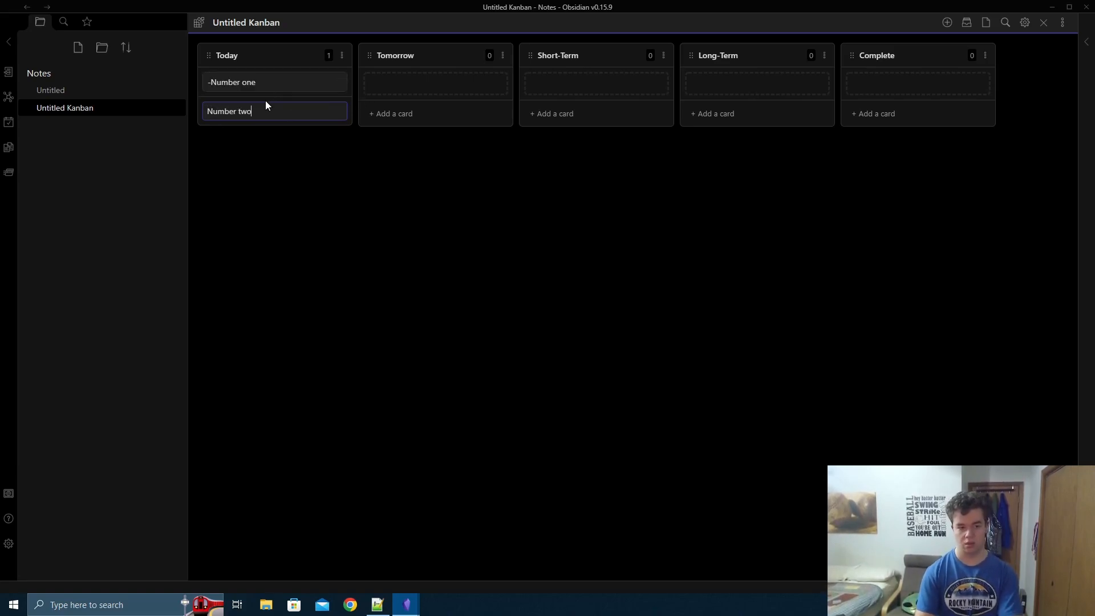
pyautogui.press('Return')
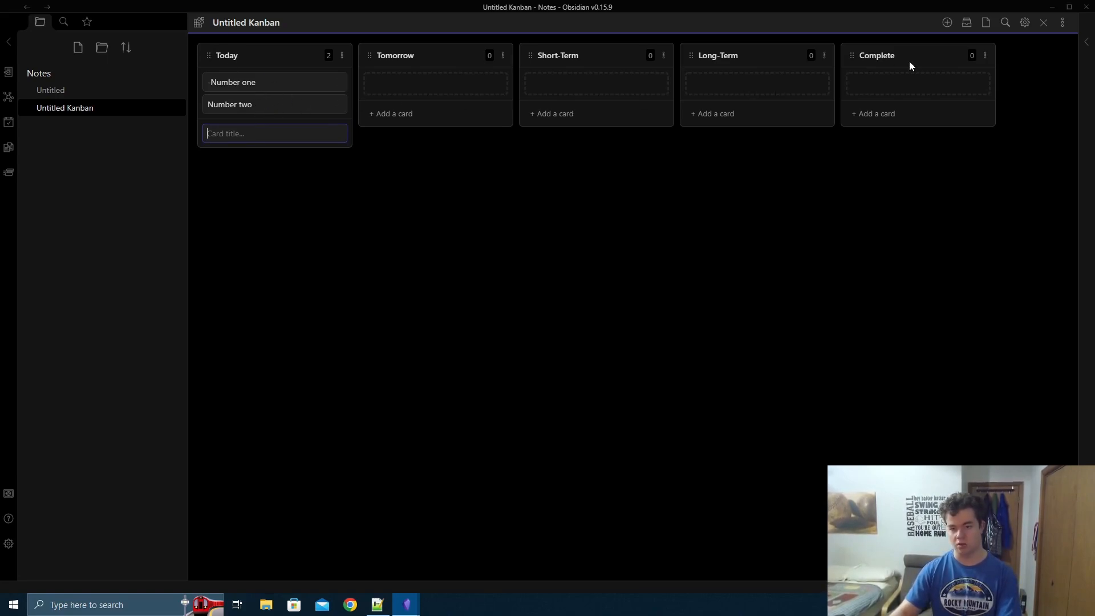
# Set the board's "Prepend / append new cards" option to Prepend and close the board settings.
pyautogui.click(1026, 24)
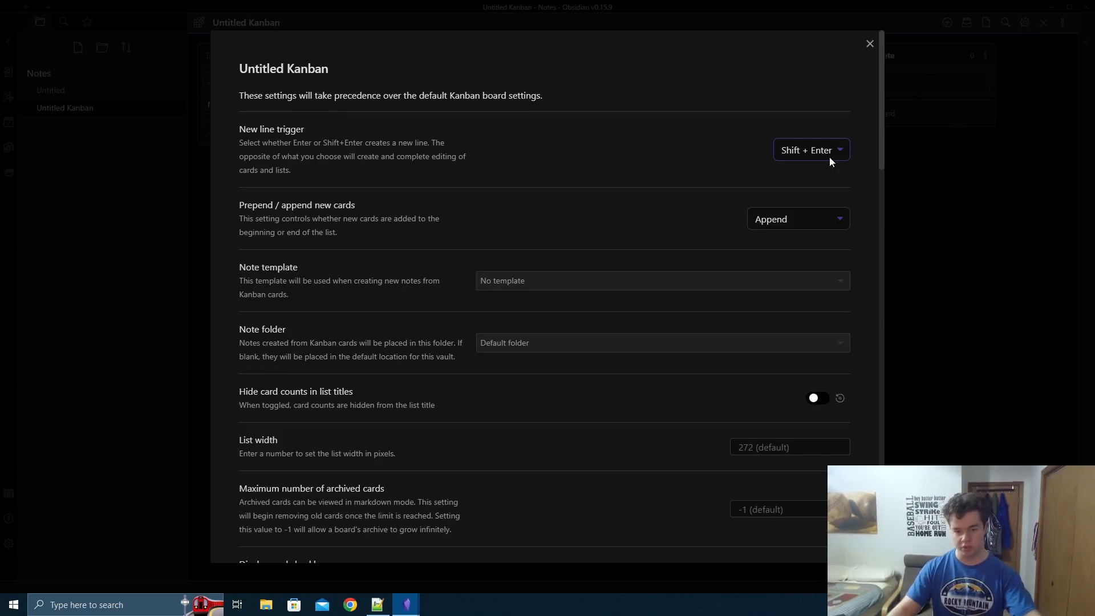
pyautogui.click(782, 221)
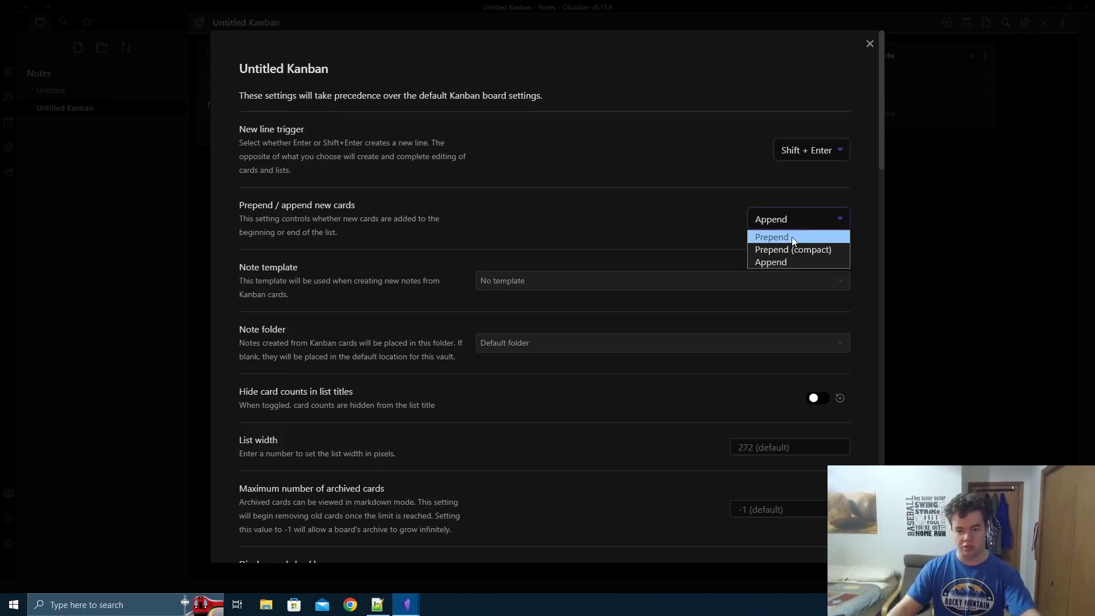
pyautogui.click(792, 239)
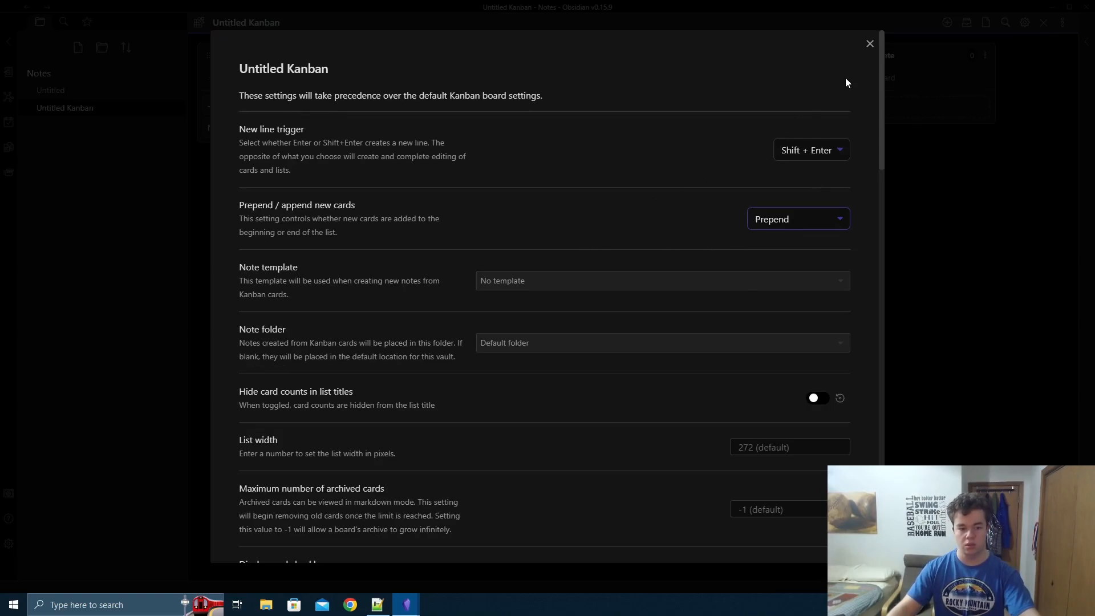
pyautogui.click(869, 44)
# Add a card "-Number three" to the Today list.
pyautogui.click(282, 78)
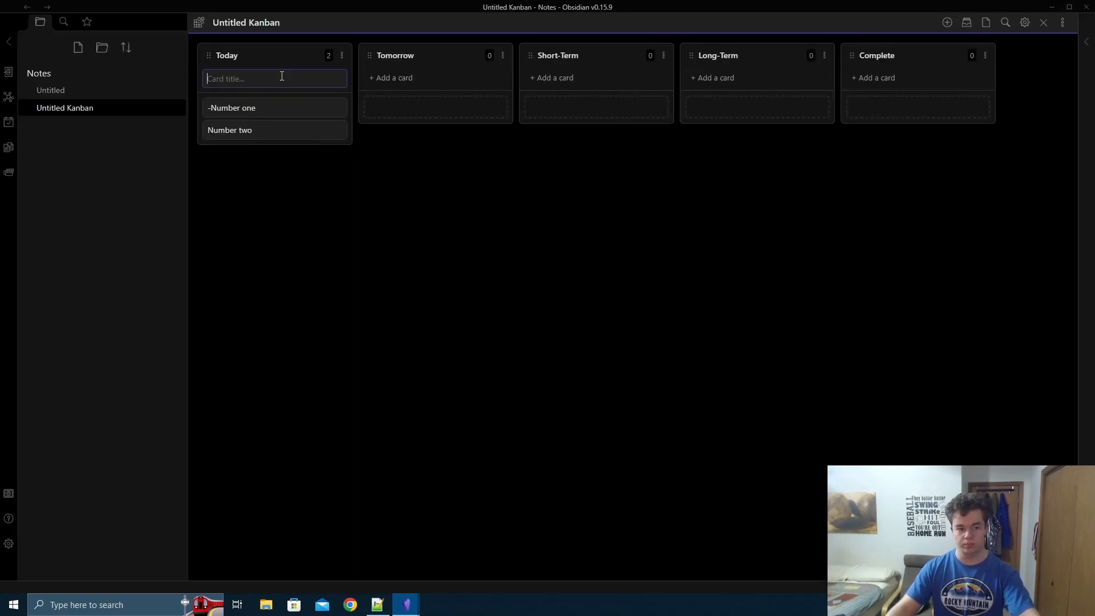
pyautogui.write('-Numbe')
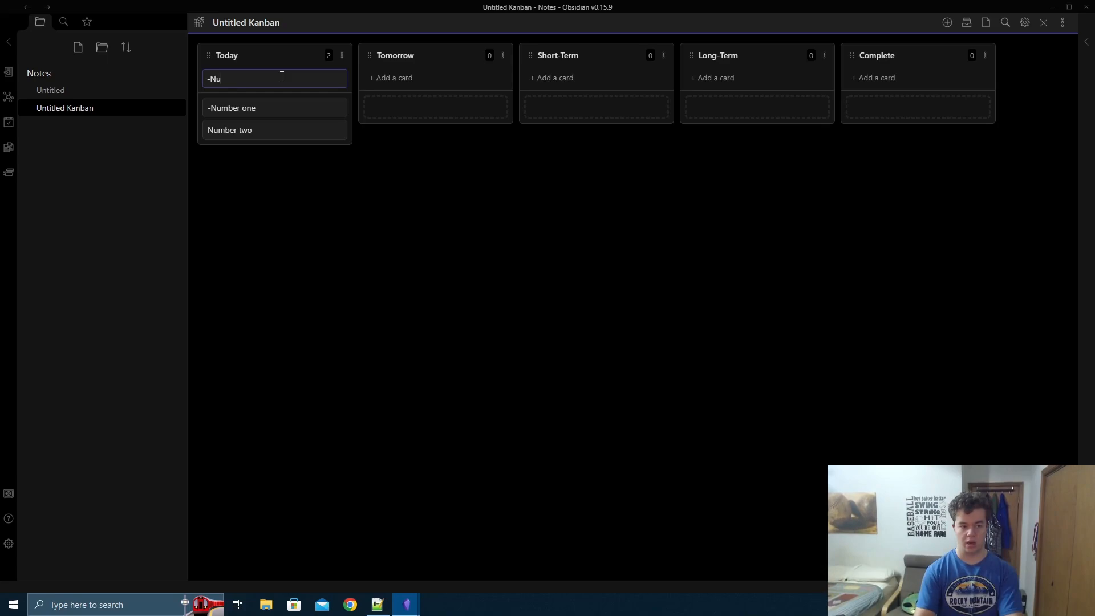
pyautogui.write('r three')
pyautogui.press('Return')
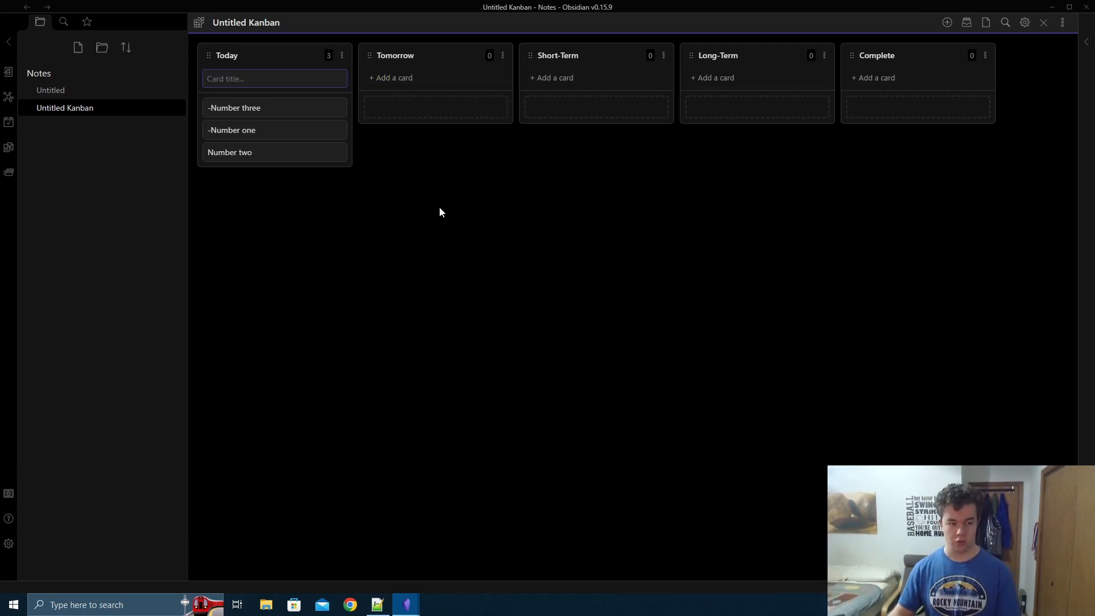
# Remove the hotkey of Toggle reading view and assign Ctrl + E to "Kanban: Toggle between Kanban and markdown mode", closing the settings.
pyautogui.click(11, 543)
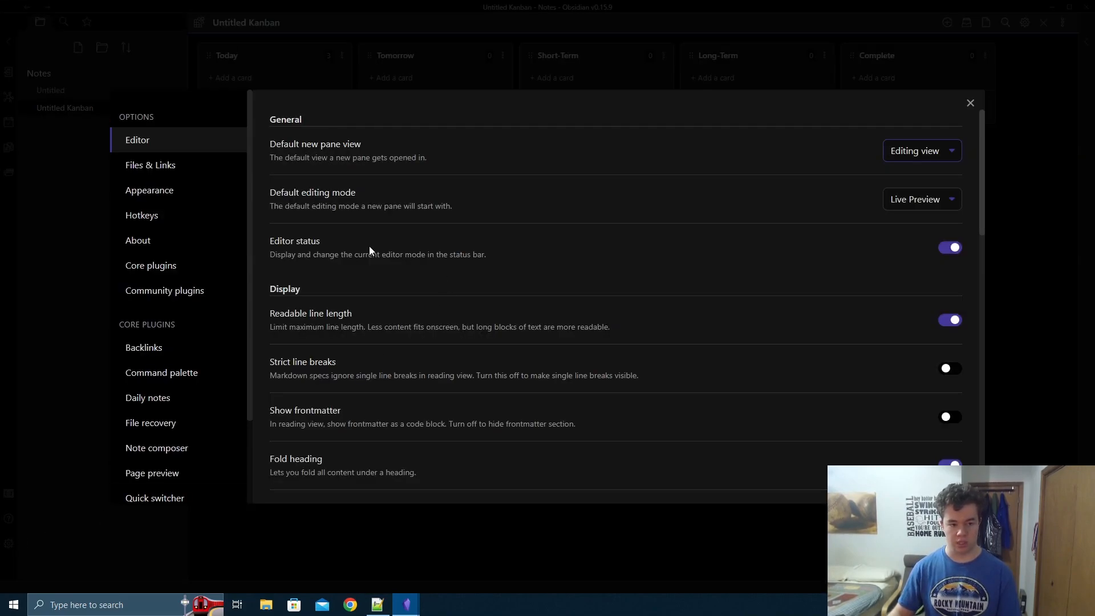
pyautogui.click(158, 215)
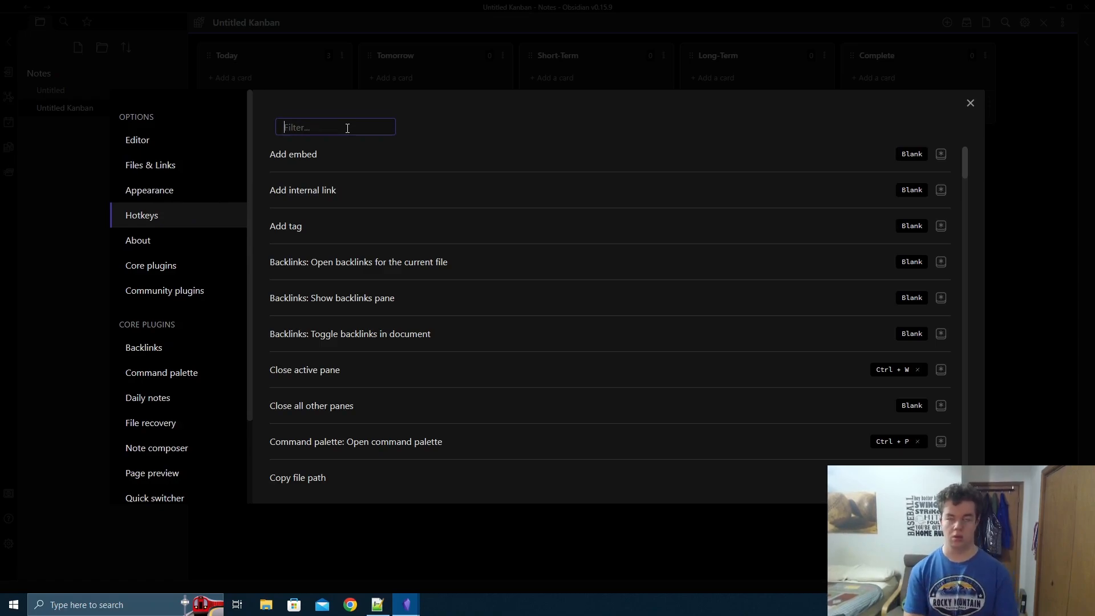
pyautogui.write('markd')
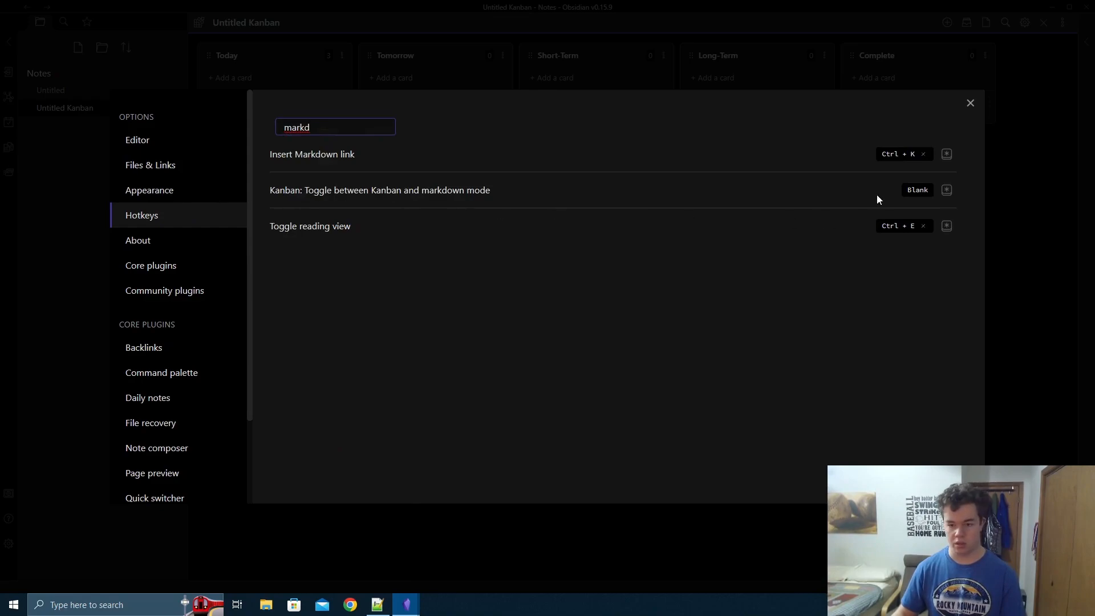
pyautogui.click(924, 226)
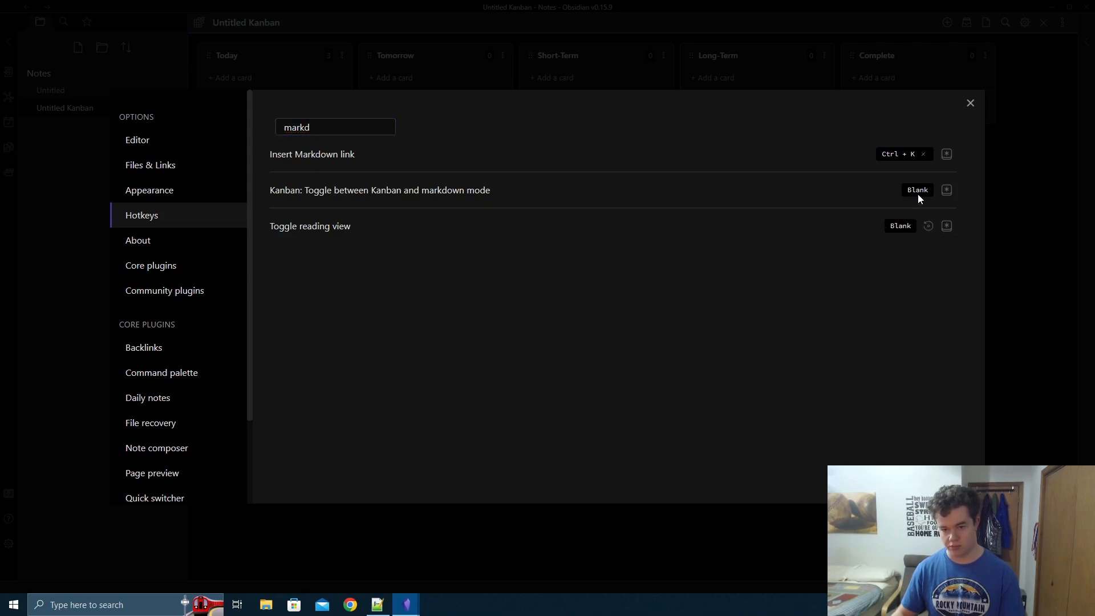
pyautogui.click(946, 190)
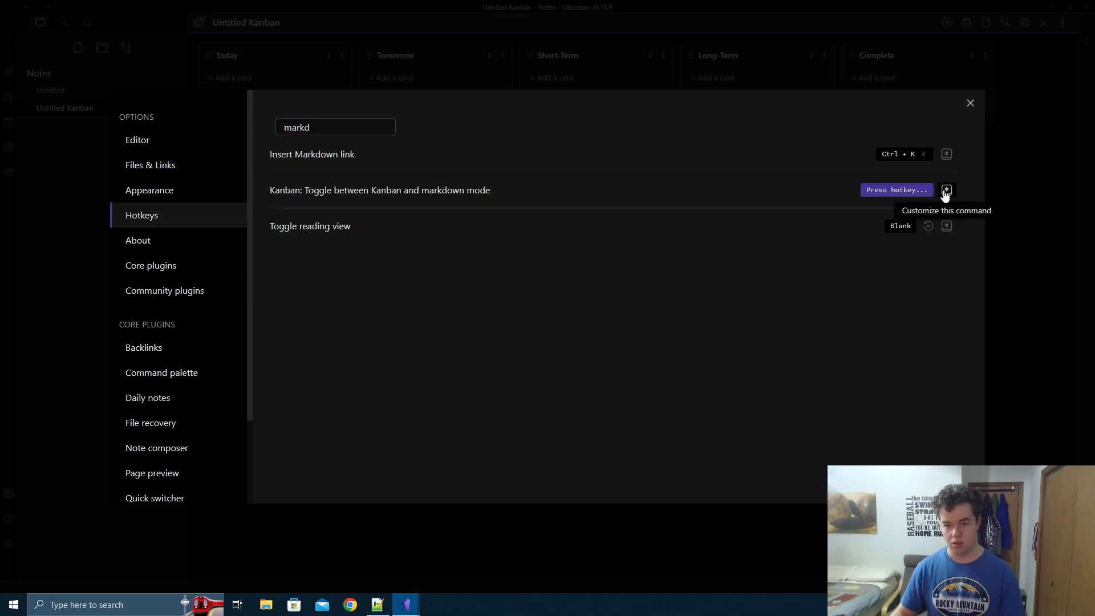
pyautogui.hotkey('ctrl', 'e')
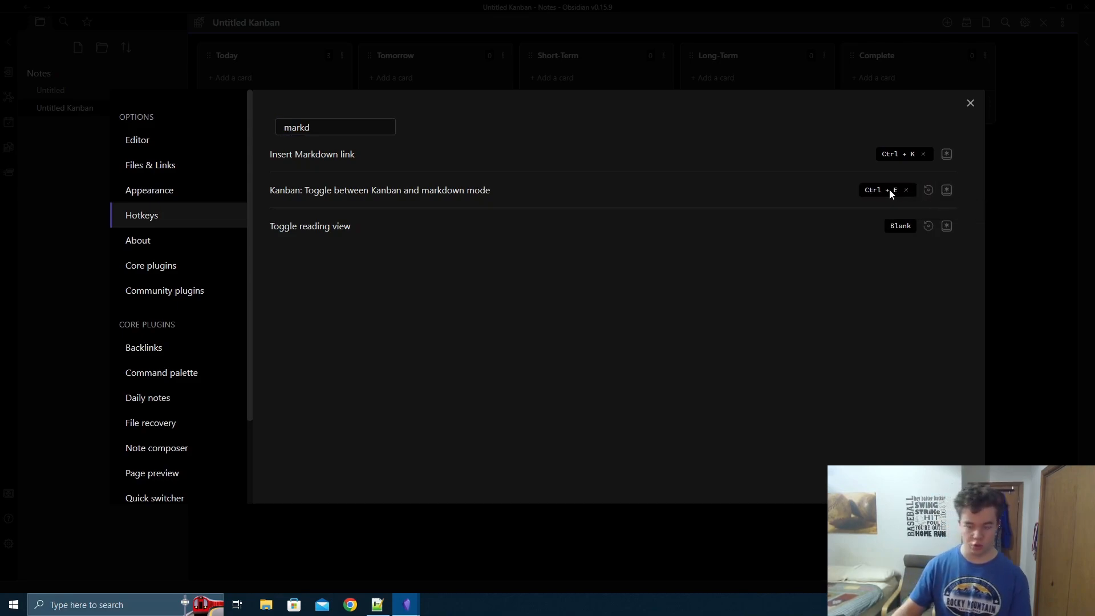
pyautogui.click(971, 101)
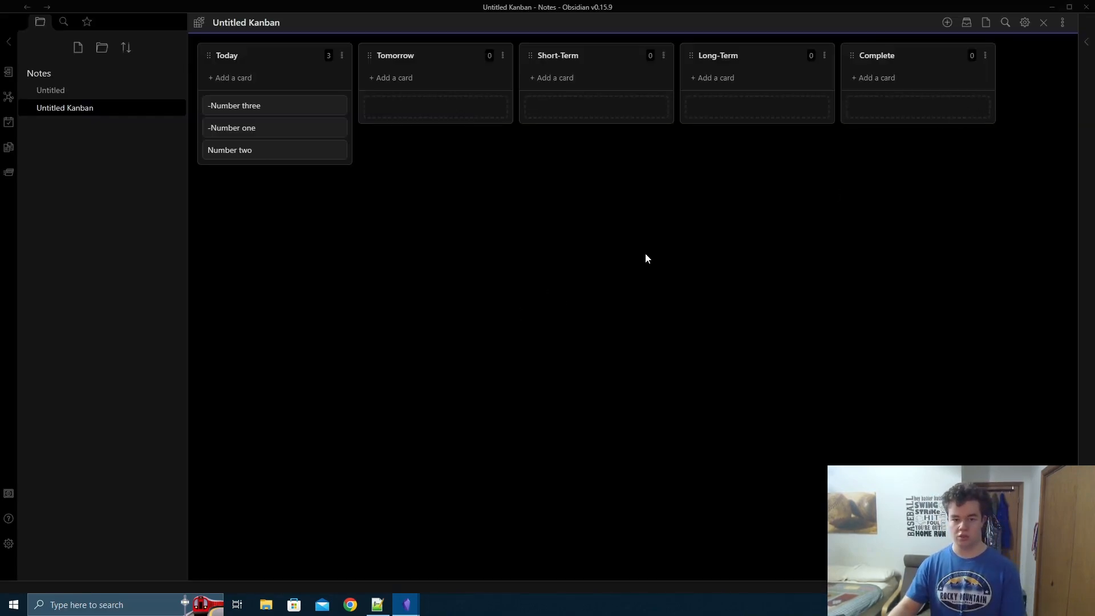
# Switch the board to markdown mode and try ticking the "-Number one" task, leaving it unticked.
pyautogui.hotkey('ctrl', 'e')
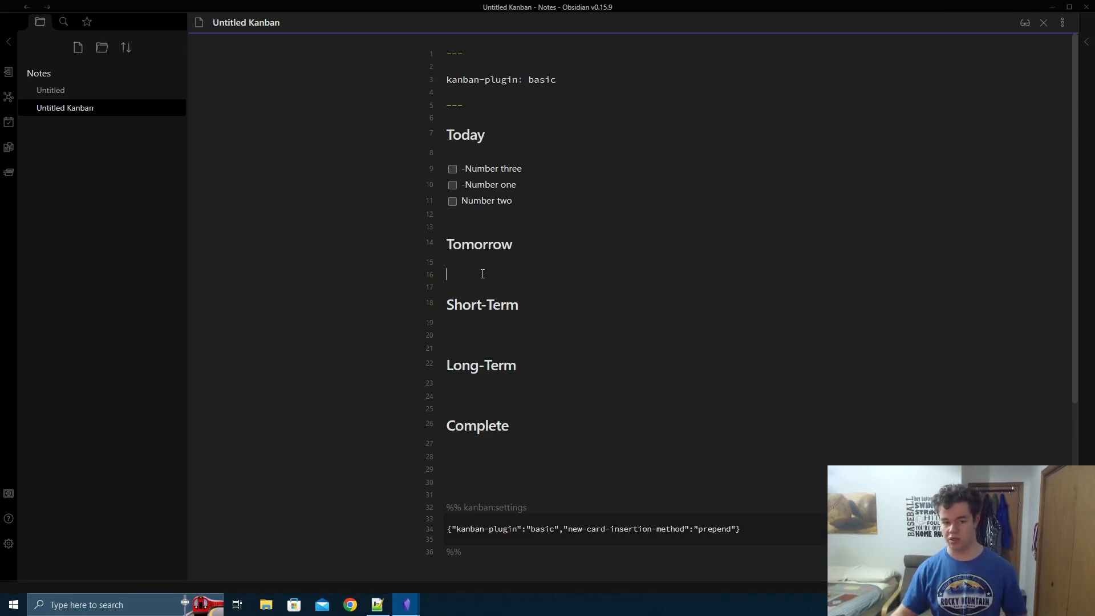
pyautogui.click(455, 183)
pyautogui.click(453, 186)
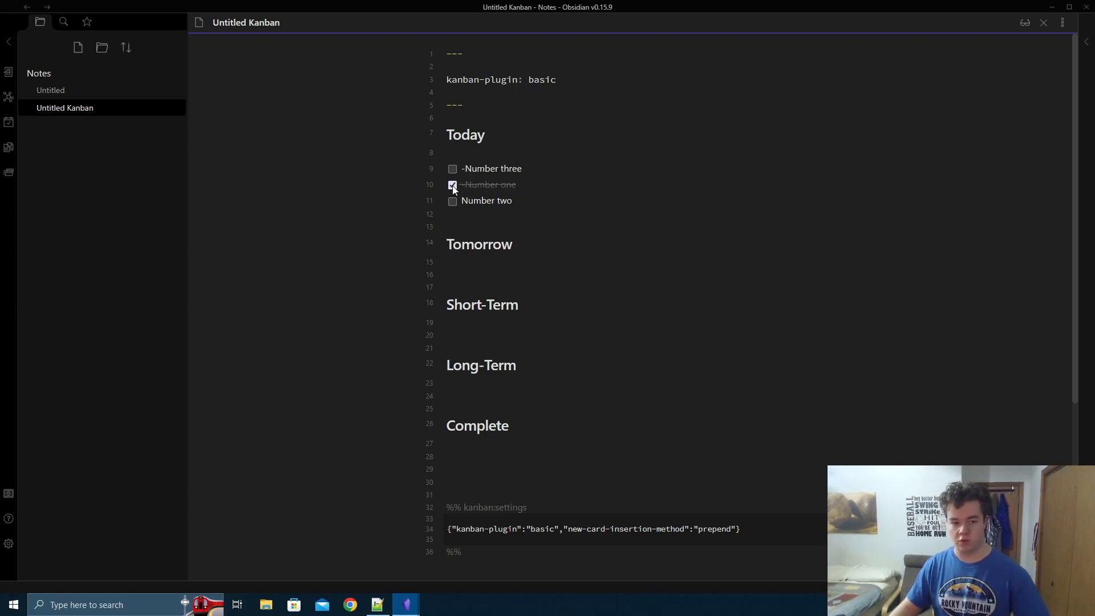
pyautogui.click(453, 186)
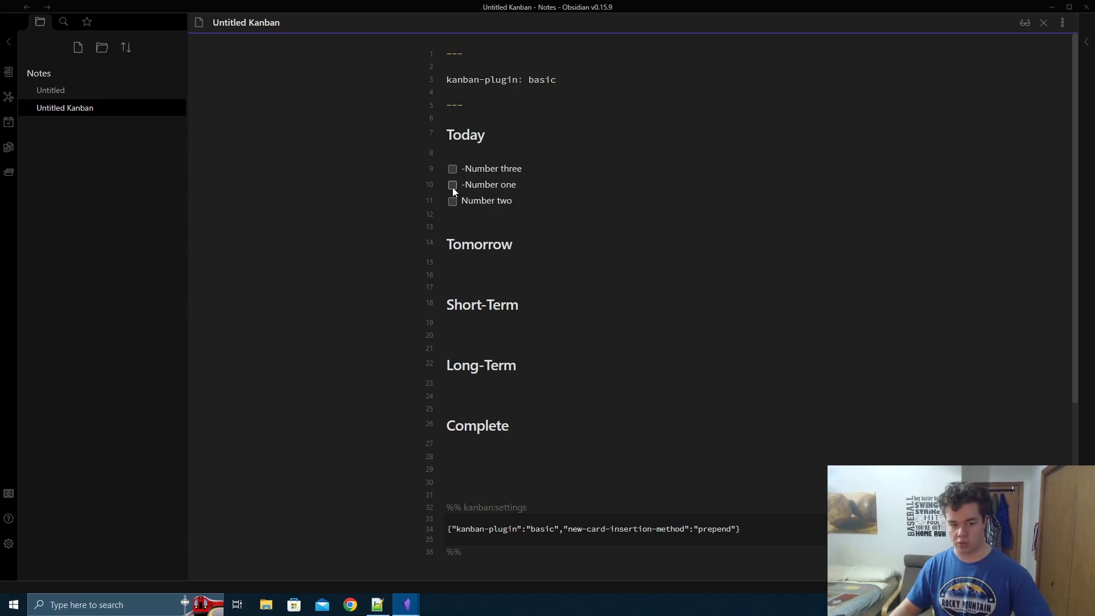
# Add the plain lines "Test 1" and "Test 2" under the Tomorrow heading and check them in the board view.
pyautogui.click(504, 275)
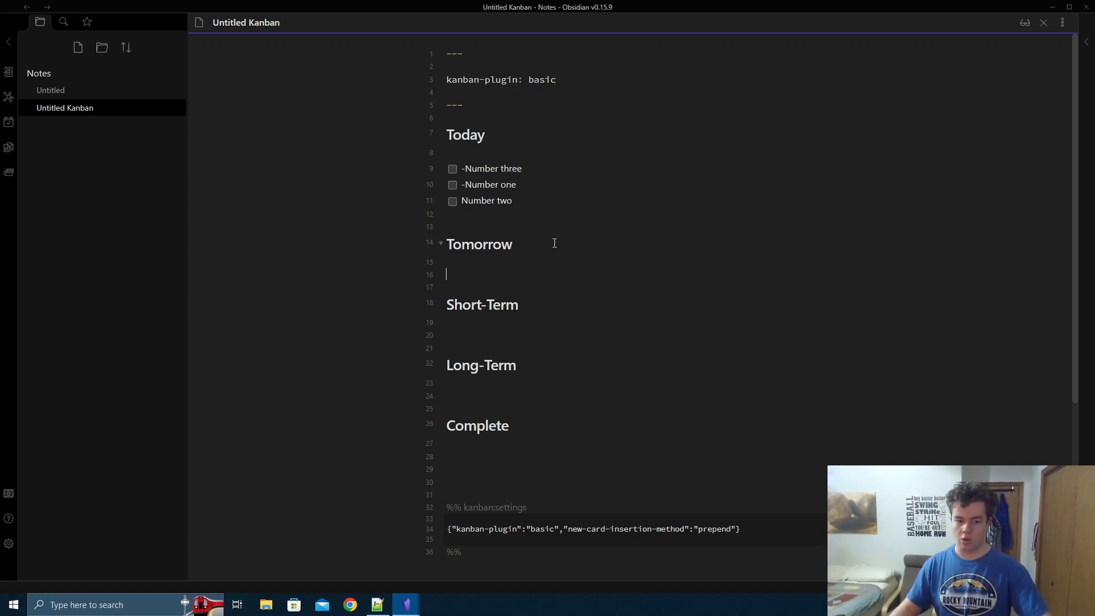
pyautogui.write('Test 1')
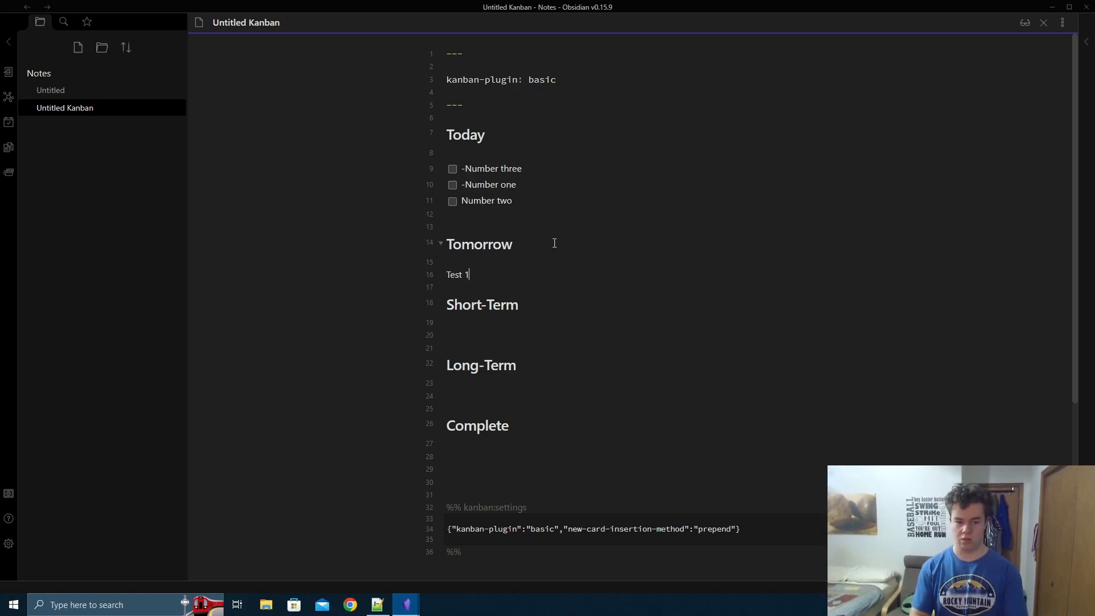
pyautogui.press('Return')
pyautogui.write('Test 2')
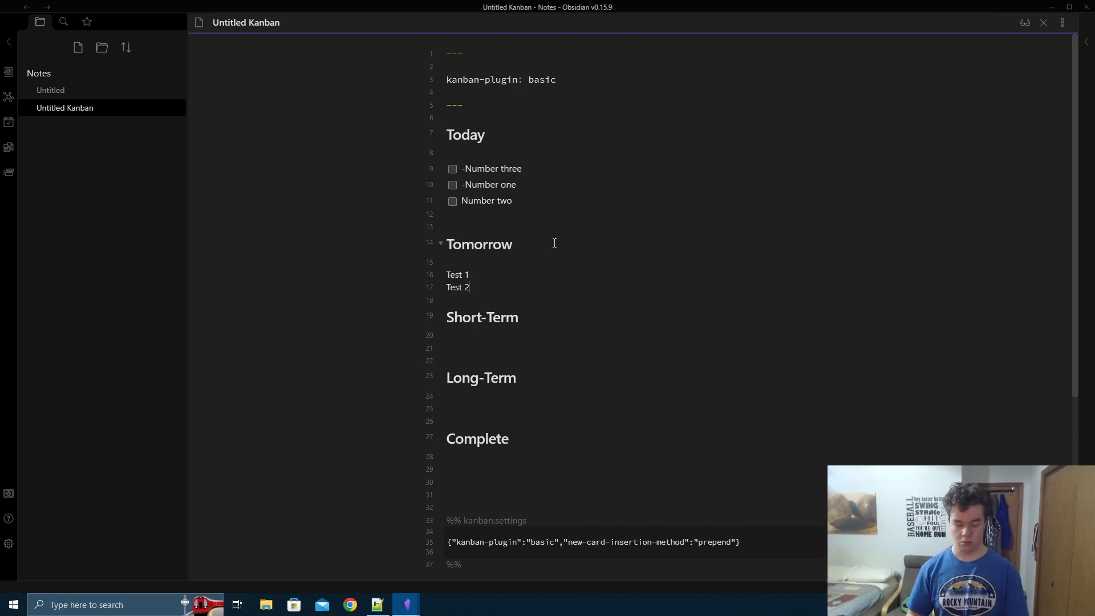
pyautogui.hotkey('ctrl', 'shift', 'k')
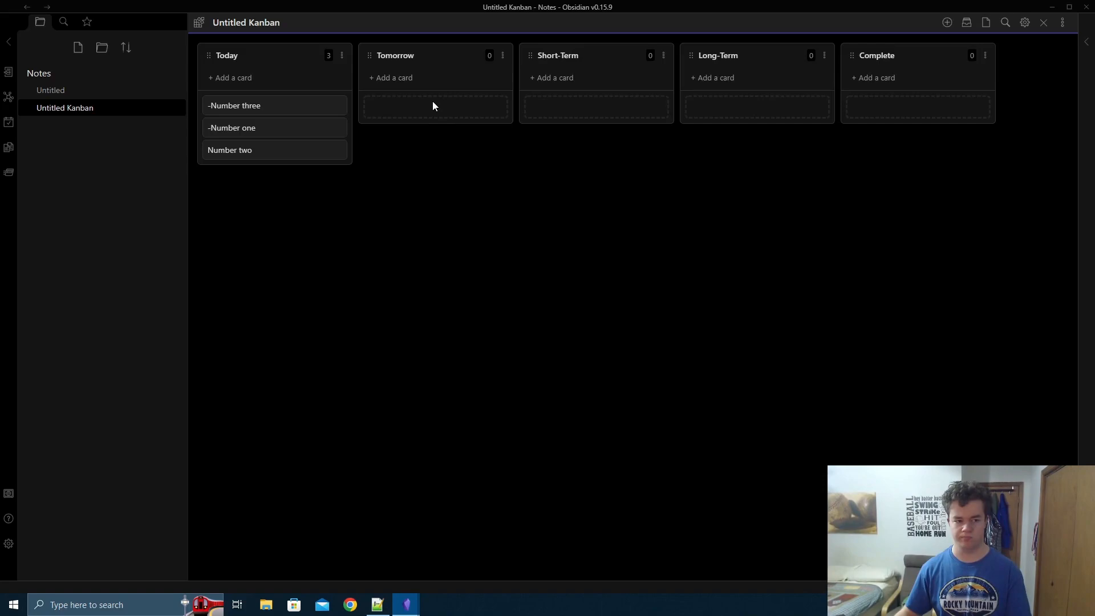
pyautogui.hotkey('ctrl', 'shift', 'k')
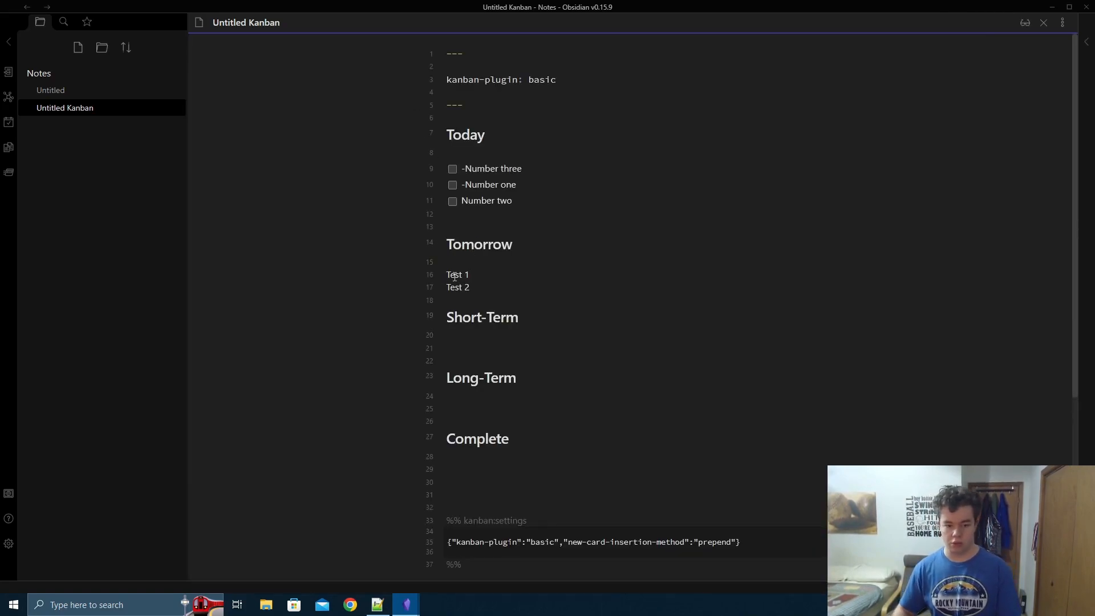
# Turn "Test 1" and "Test 2" into tasks by prefixing each with "- [ ]", and return to the board view.
pyautogui.write('- [ ] ')
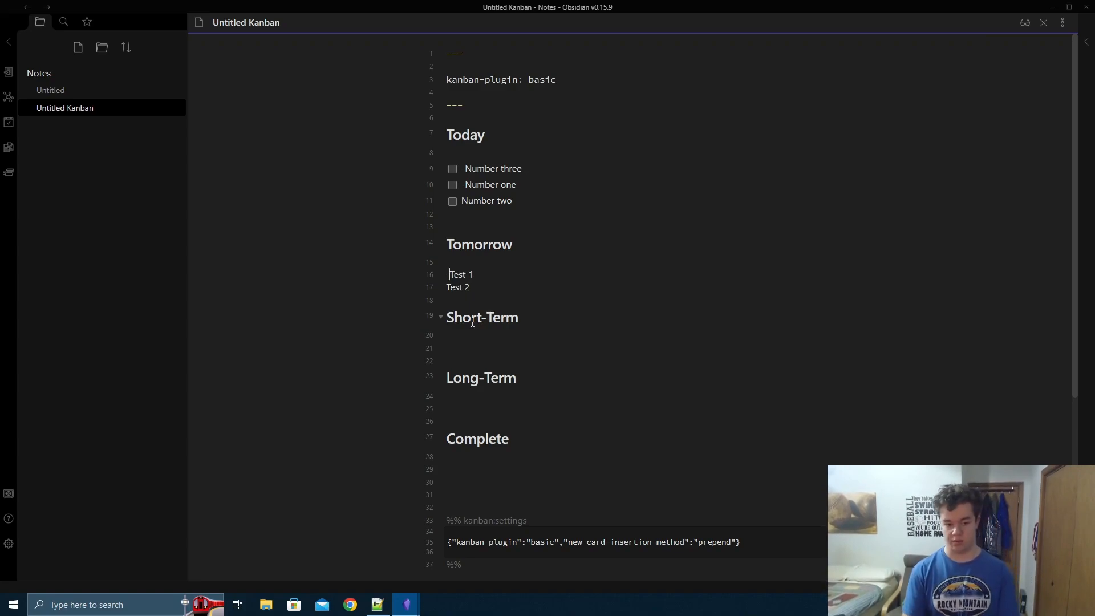
pyautogui.write('k')
pyautogui.press('BackSpace')
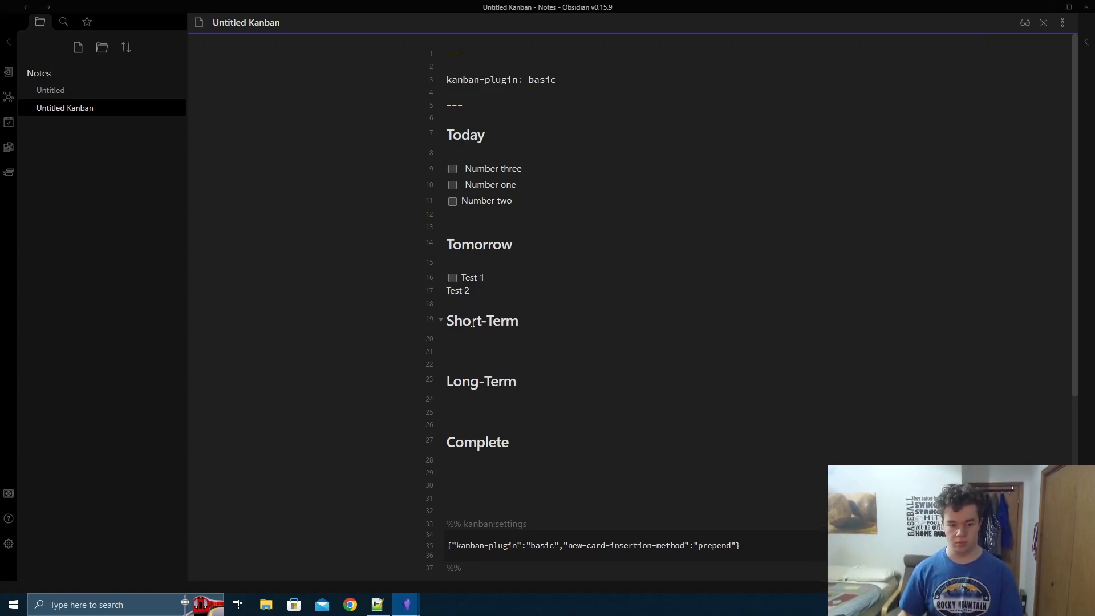
pyautogui.click(447, 289)
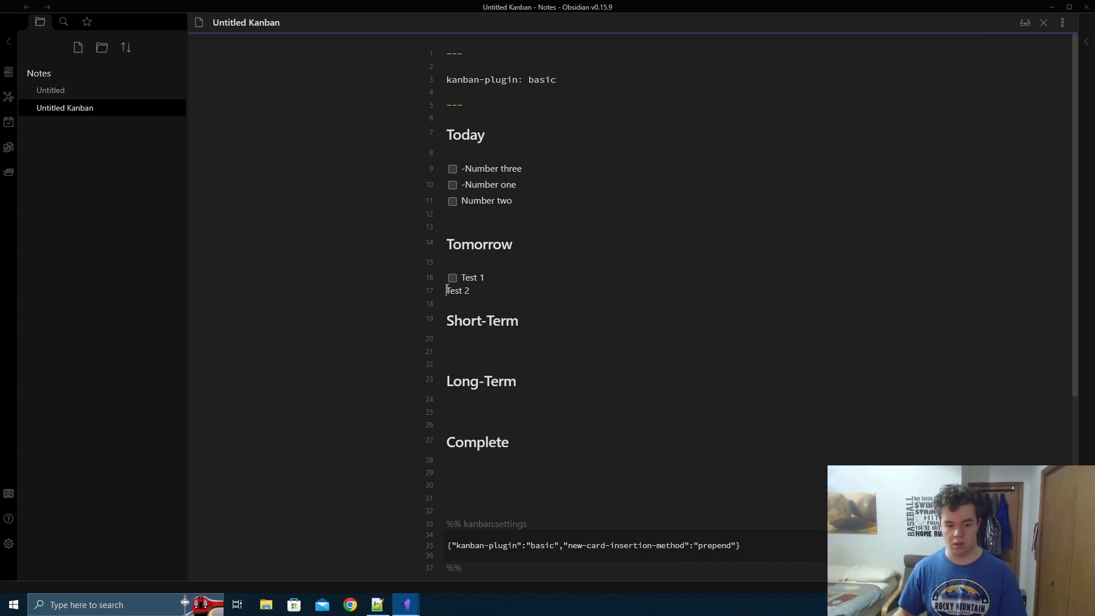
pyautogui.write('- [ ]')
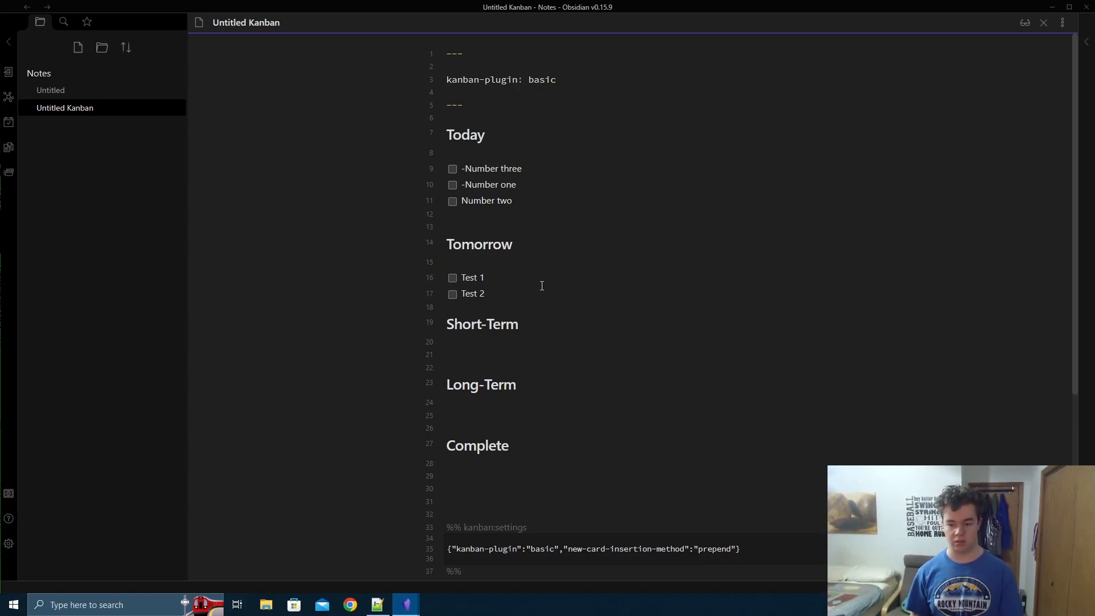
pyautogui.hotkey('ctrl', 'shift', 'k')
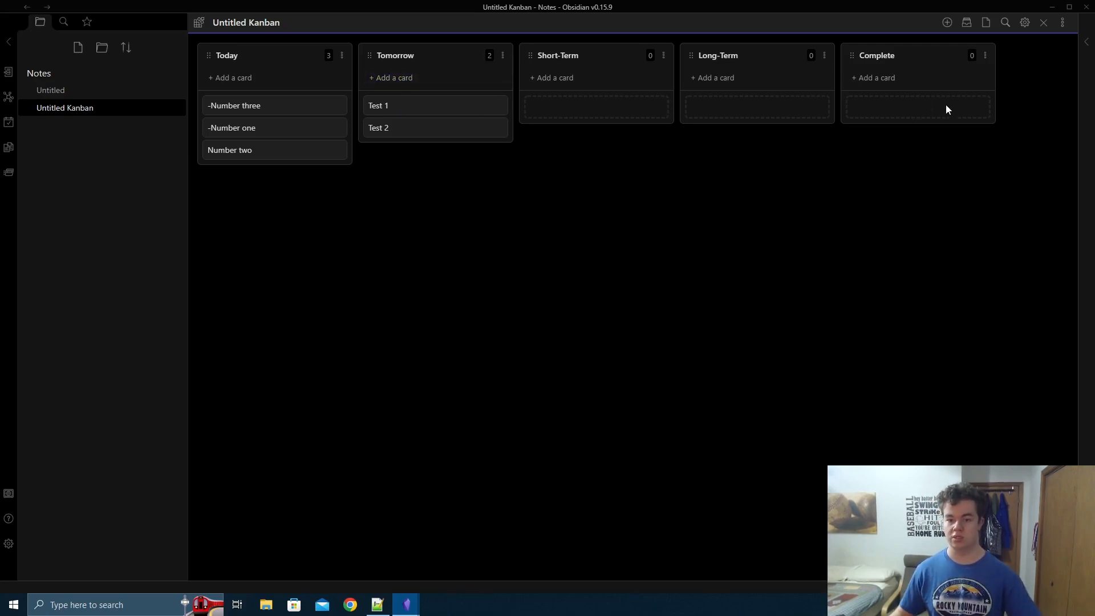
# In the board's settings, enable Display card checkbox and set the list width to 270, closing the settings.
pyautogui.click(1025, 22)
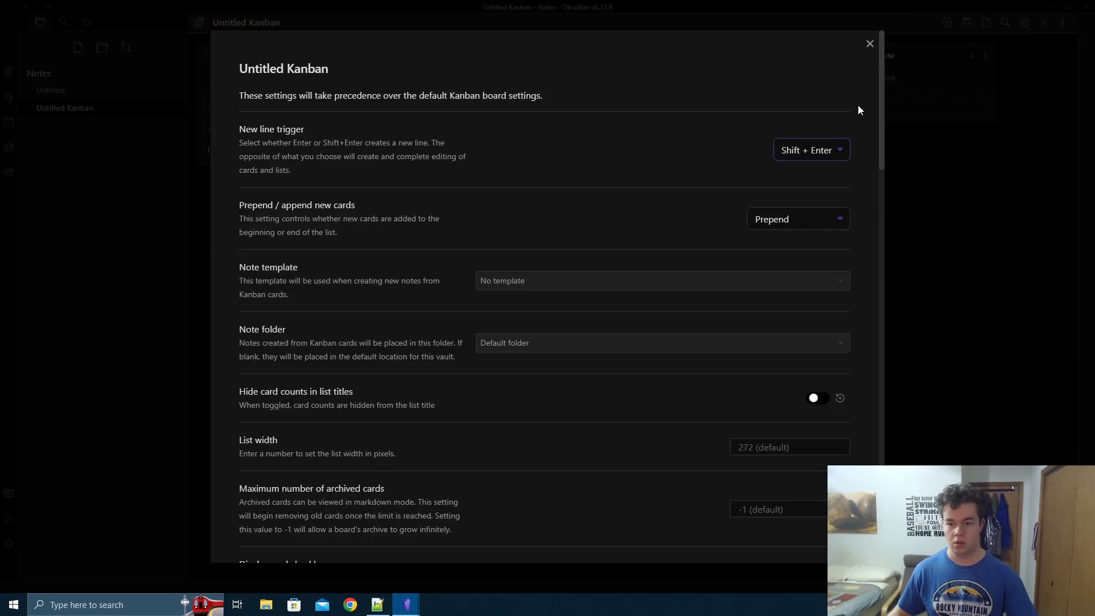
pyautogui.scroll(-4, 574, 365)
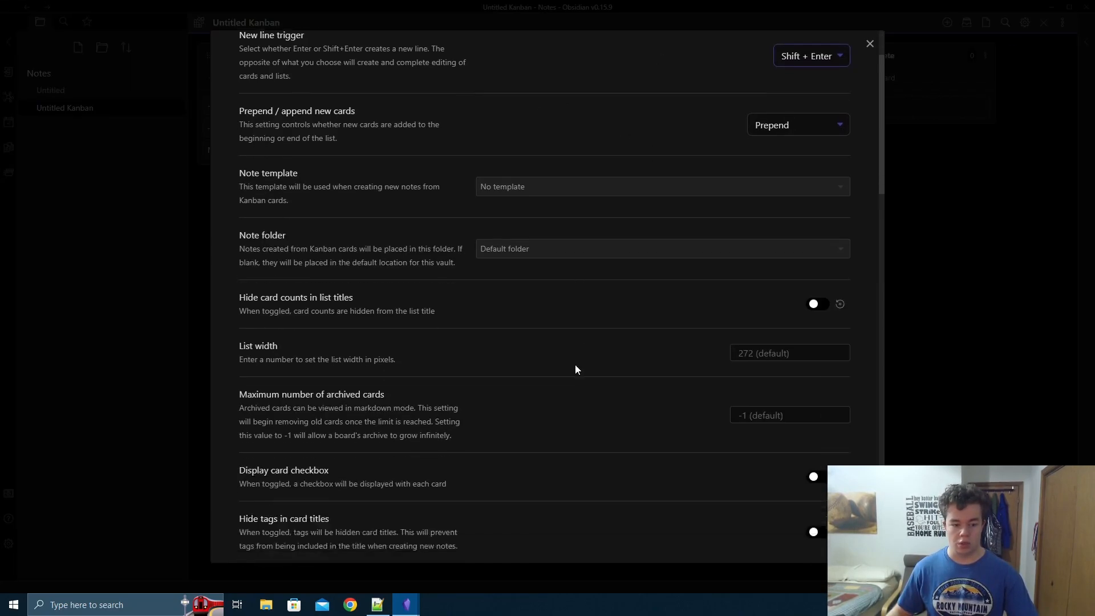
pyautogui.click(816, 344)
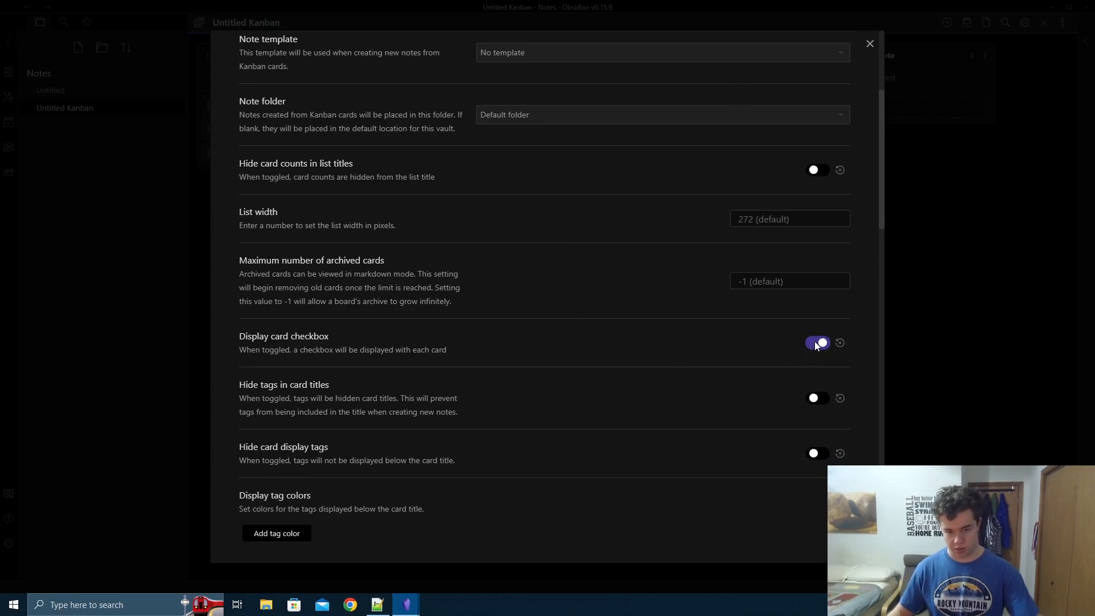
pyautogui.click(777, 225)
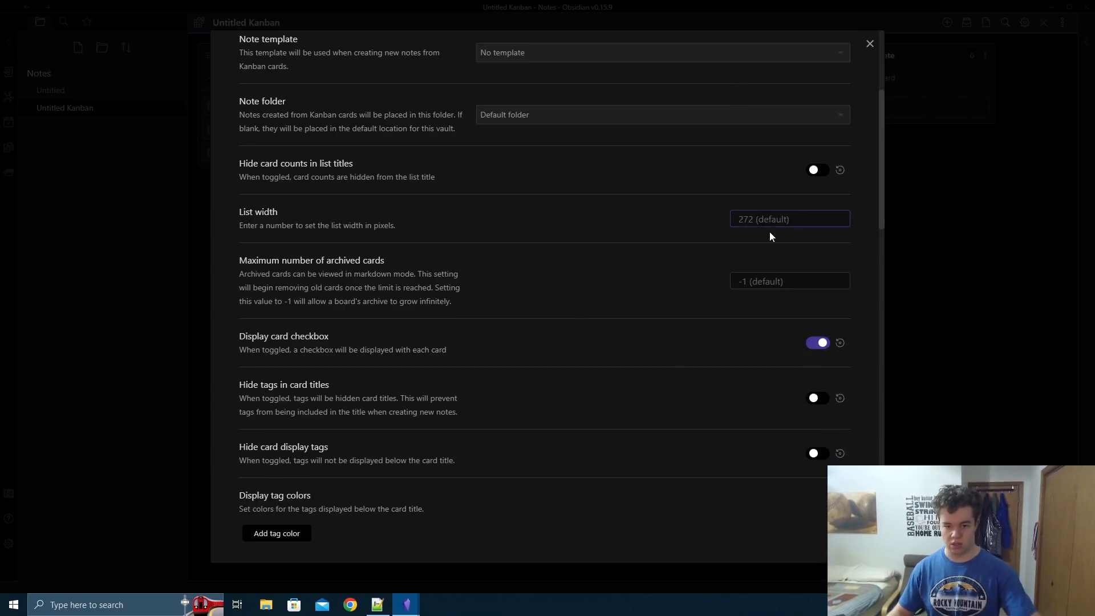
pyautogui.write('270')
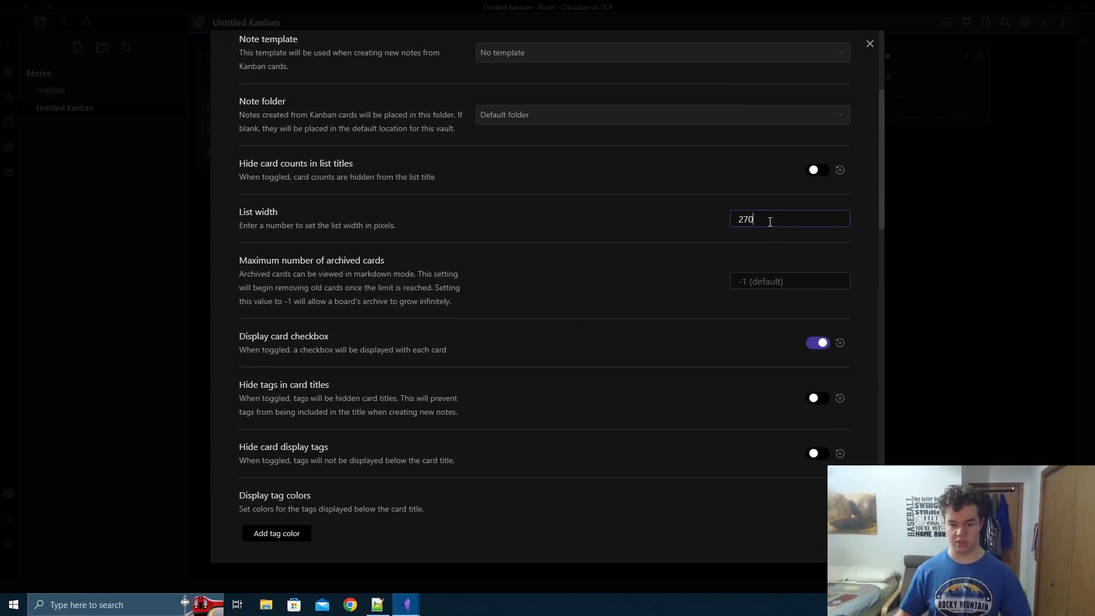
pyautogui.click(871, 44)
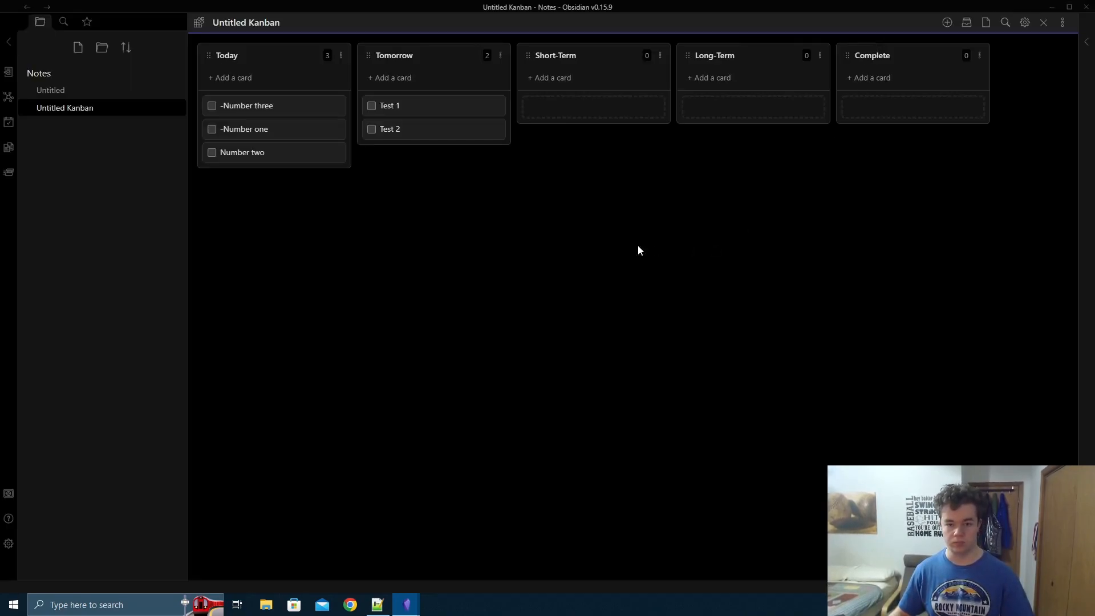
# Create a new note from the "Test 2" card and write "Elaboration" in it.
pyautogui.rightClick(440, 130)
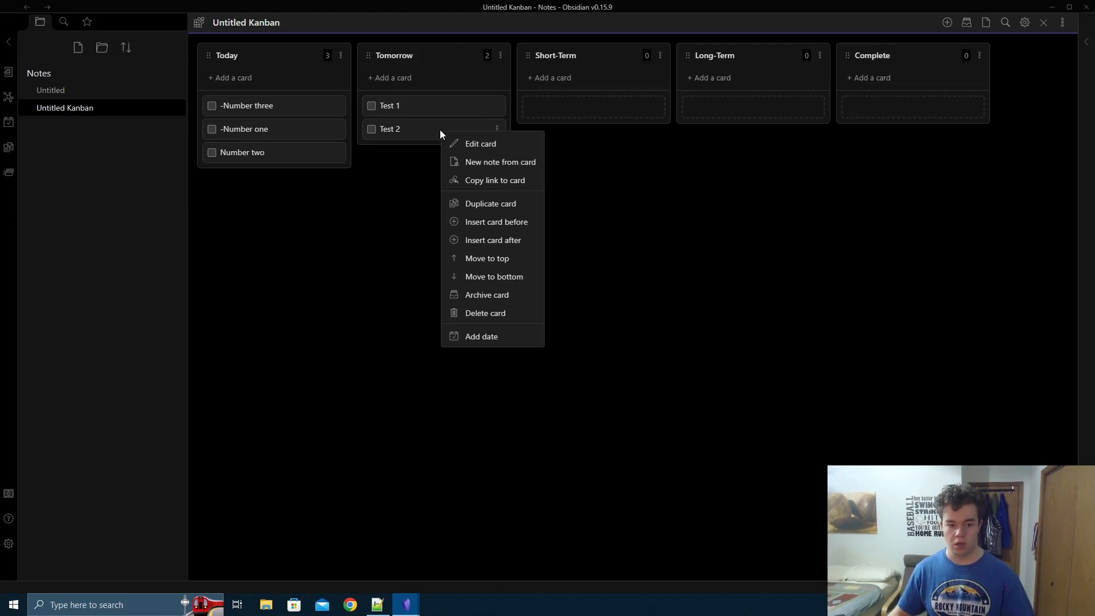
pyautogui.click(487, 164)
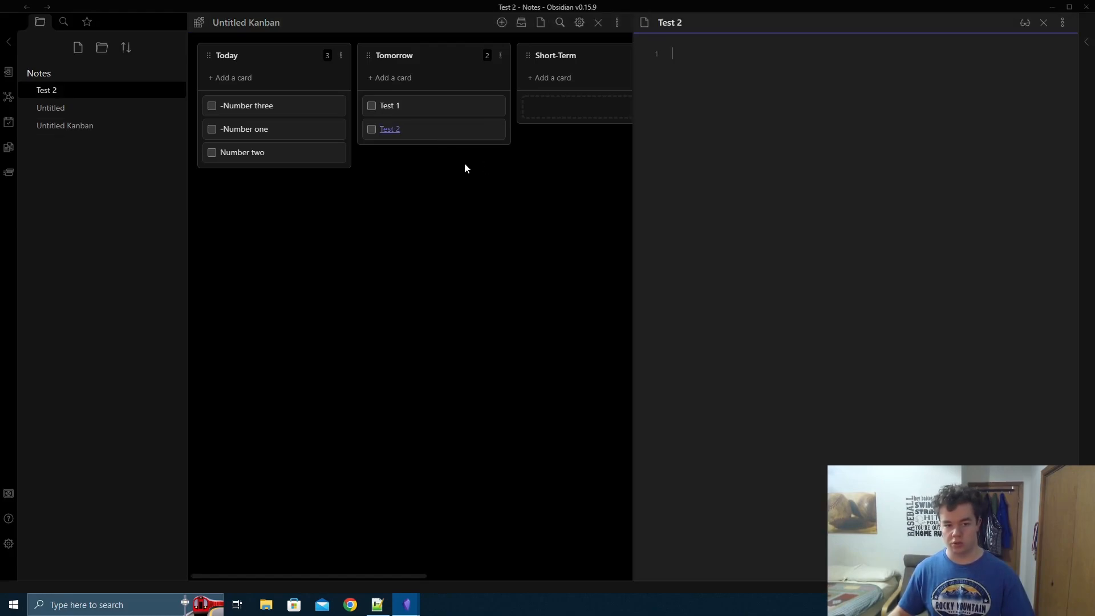
pyautogui.write('Elaboration')
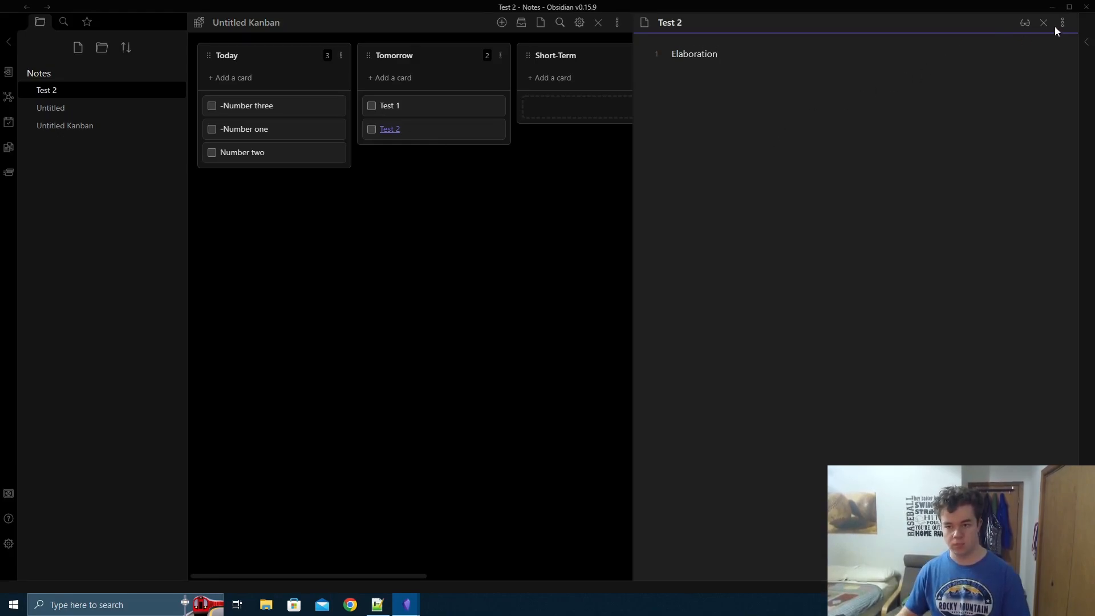
# Turn the word "Elaboration" in the Test 2 note into an internal link using double square brackets.
pyautogui.moveTo(726, 64); pyautogui.dragTo(662, 60)
pyautogui.click(662, 59)
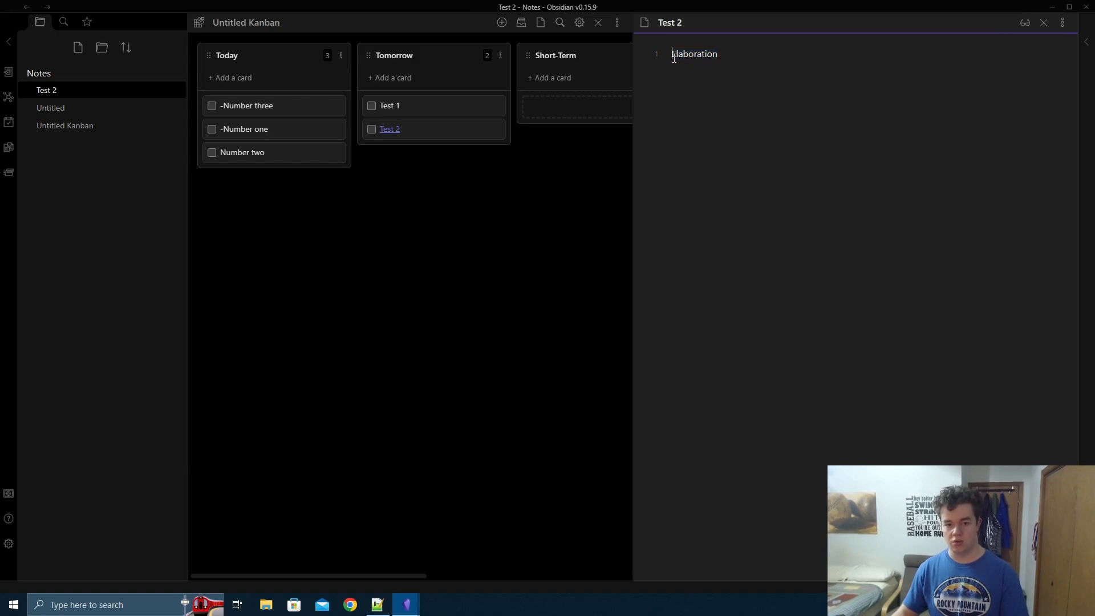
pyautogui.write('[[')
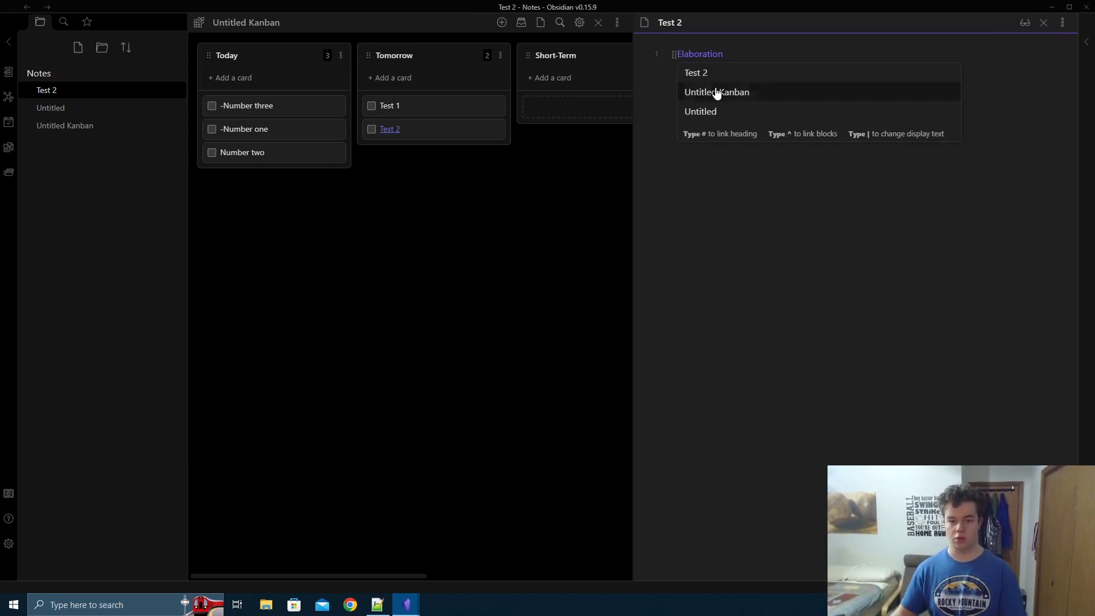
pyautogui.click(752, 50)
pyautogui.write(']]')
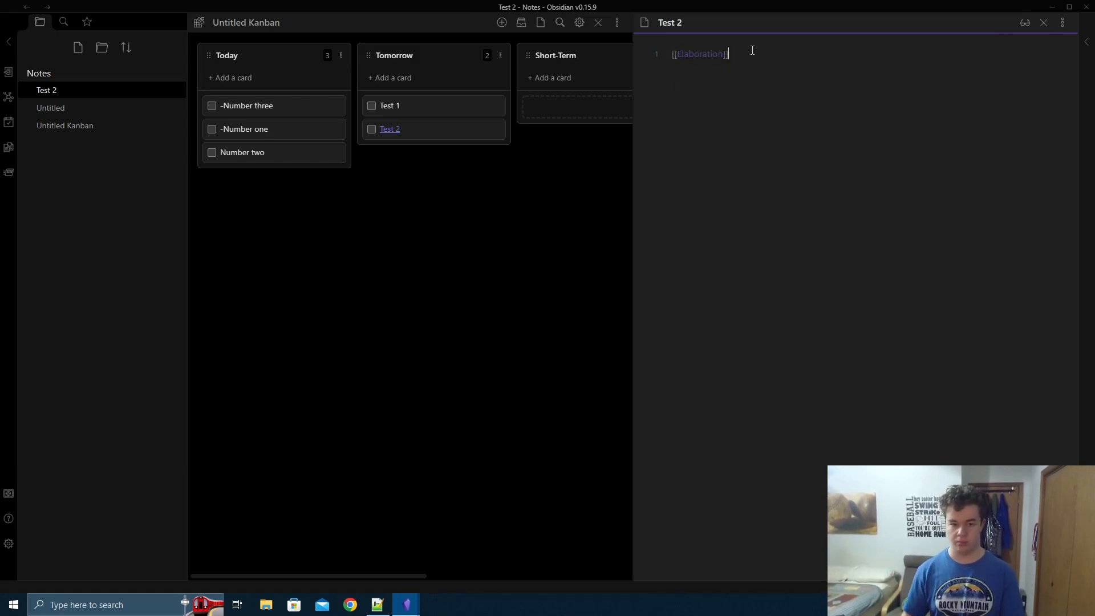
# Create and open the linked Elaboration note in its own pane and start its text with "More elabor".
pyautogui.keyDown('ctrl'); pyautogui.click(701, 54); pyautogui.keyUp('ctrl')
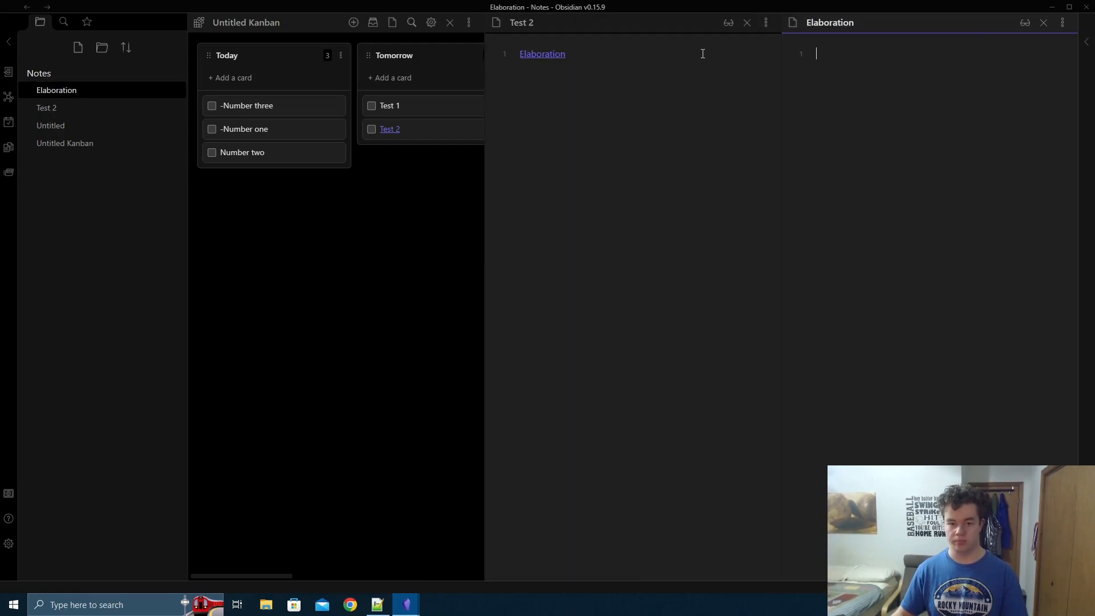
pyautogui.write('More elabor')
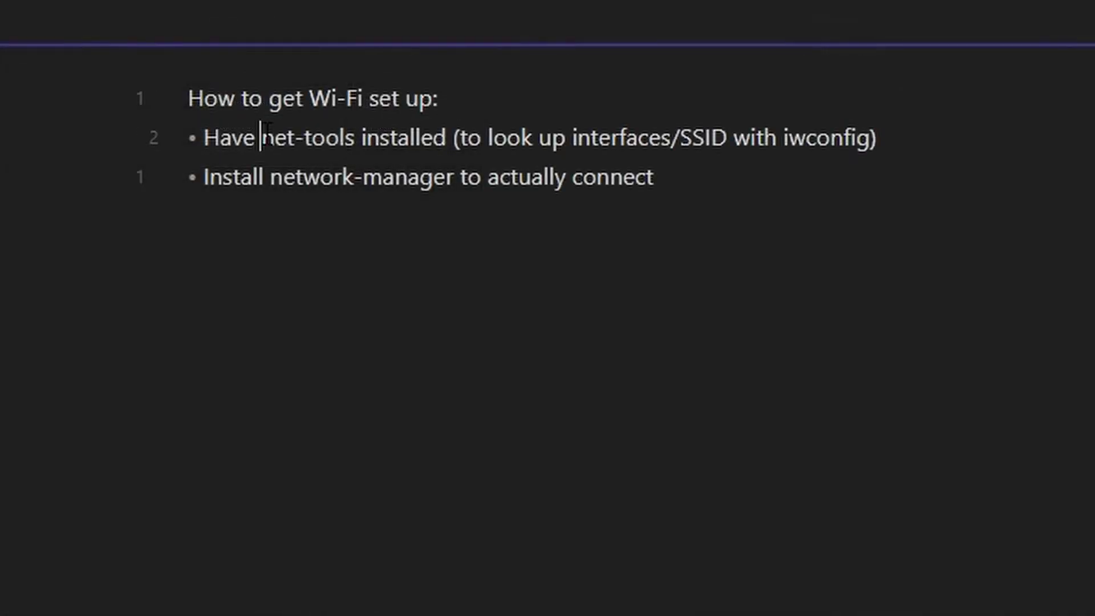
# Turn "net-tools" in the Wi-Fi setup note into an internal link using double square brackets.
pyautogui.moveTo(265, 128); pyautogui.dragTo(354, 137)
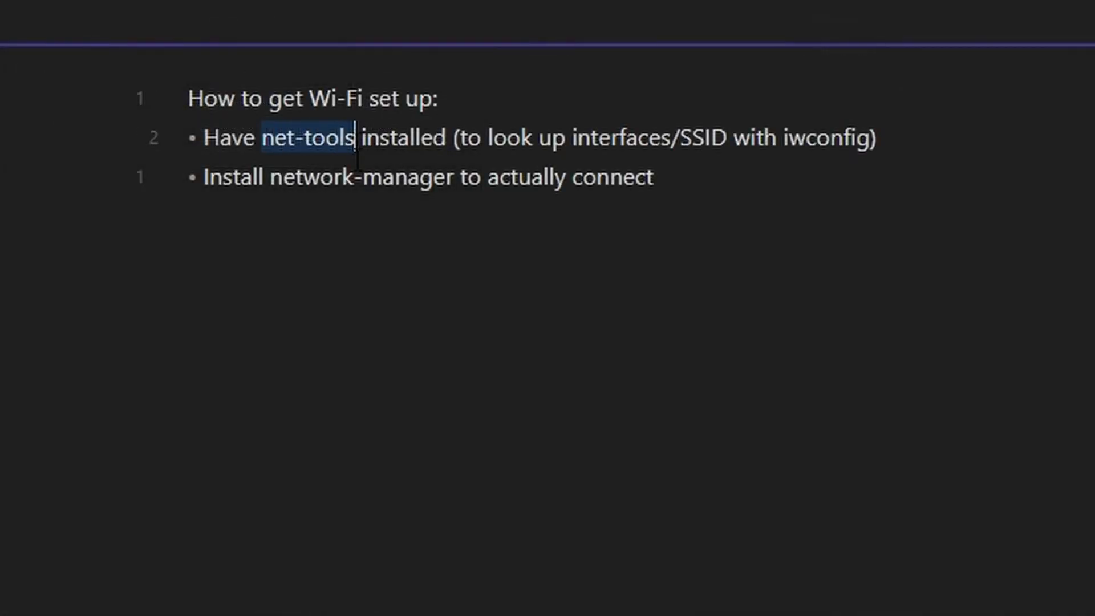
pyautogui.write('[[')
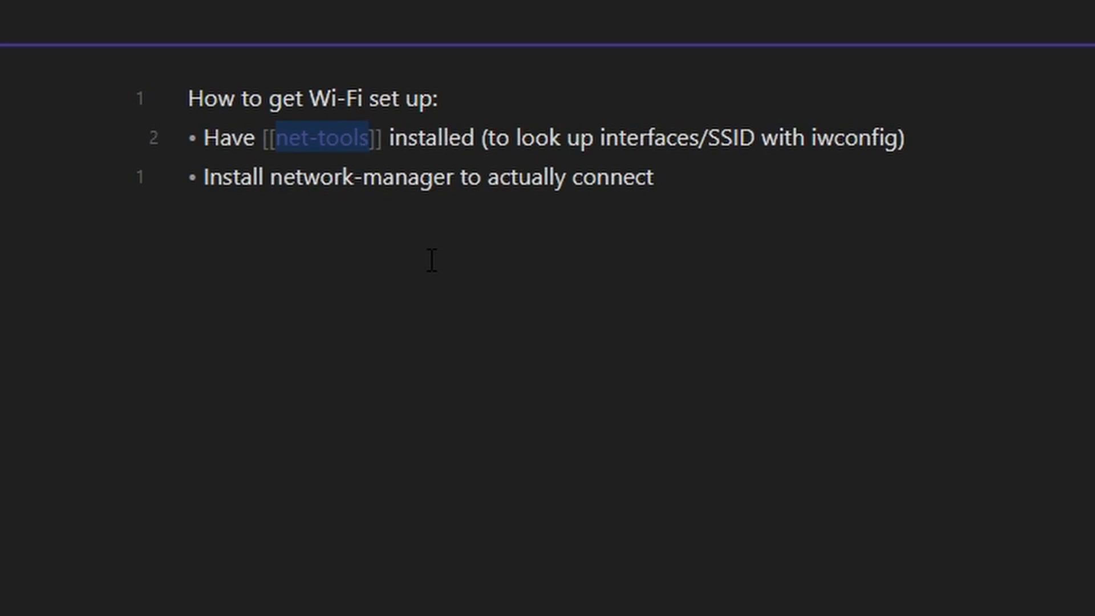
pyautogui.click(432, 261)
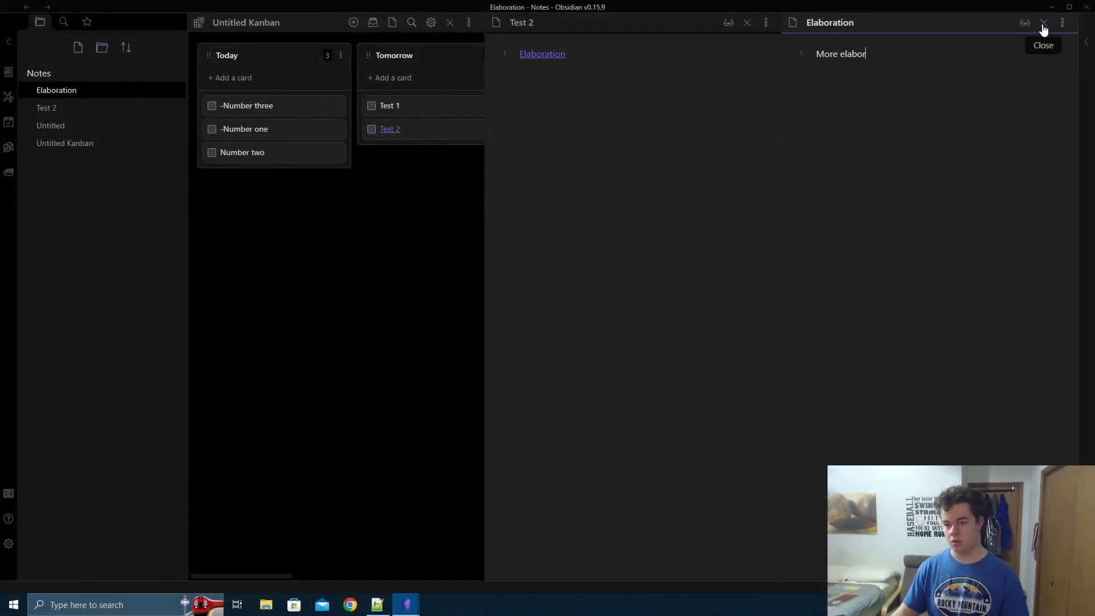
# Close the Elaboration and Test 2 panes and rearrange the cards: -Number one to Long-Term, Test 1 and Test 2 to Today, both checked off.
pyautogui.click(1044, 23)
pyautogui.click(1042, 24)
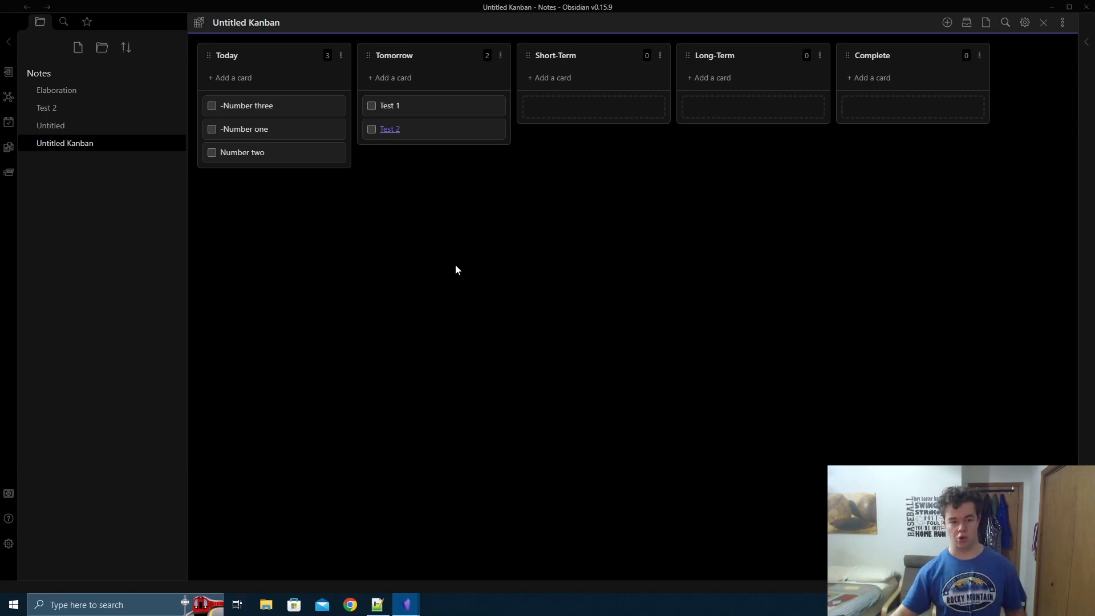
pyautogui.moveTo(440, 109); pyautogui.dragTo(587, 109)
pyautogui.moveTo(280, 129); pyautogui.dragTo(764, 113)
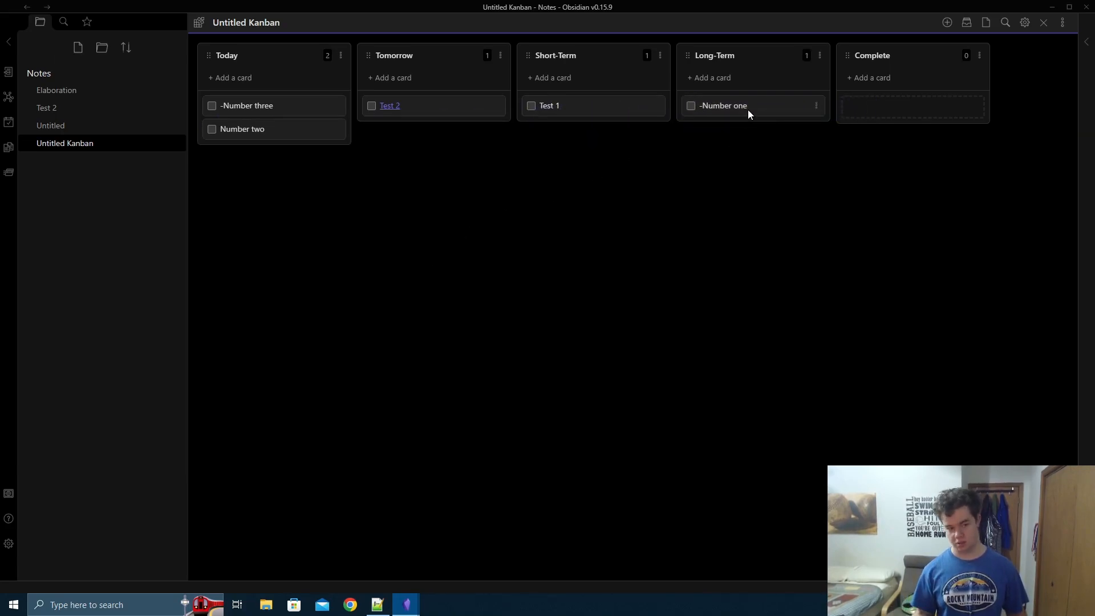
pyautogui.moveTo(579, 98); pyautogui.dragTo(288, 110)
pyautogui.moveTo(399, 111); pyautogui.dragTo(284, 129)
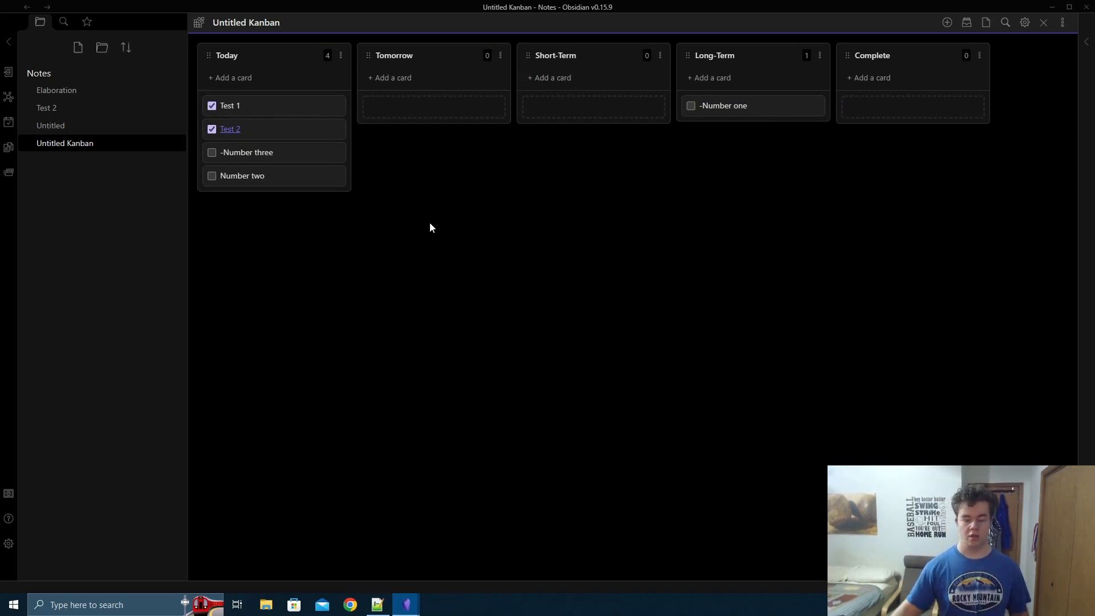
# Switch to the Obsidian window showing the To-Do board of the Main vault.
pyautogui.moveTo(402, 613)
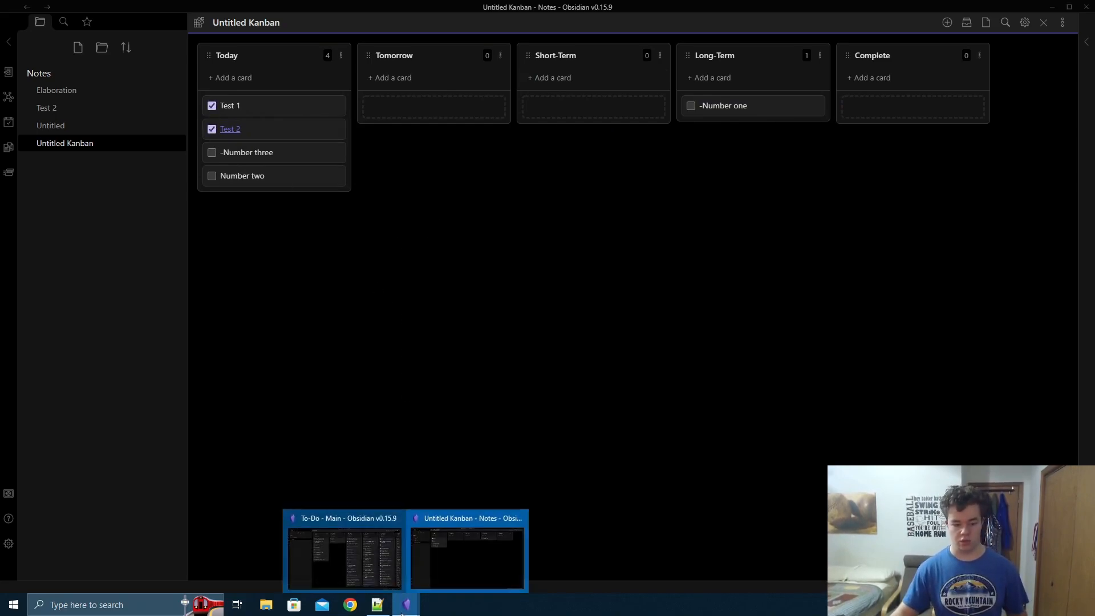
pyautogui.click(361, 554)
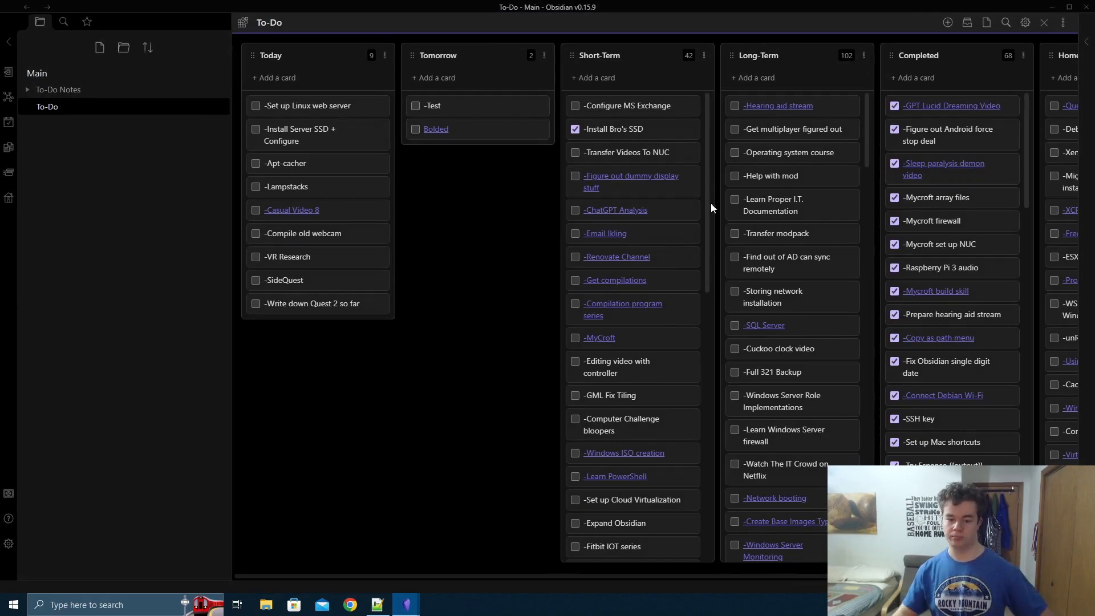
# Move the -MyCroft card from Short-Term to Today, open its title for editing, and return it to Short-Term below -Compilation program series.
pyautogui.moveTo(655, 338); pyautogui.dragTo(340, 214)
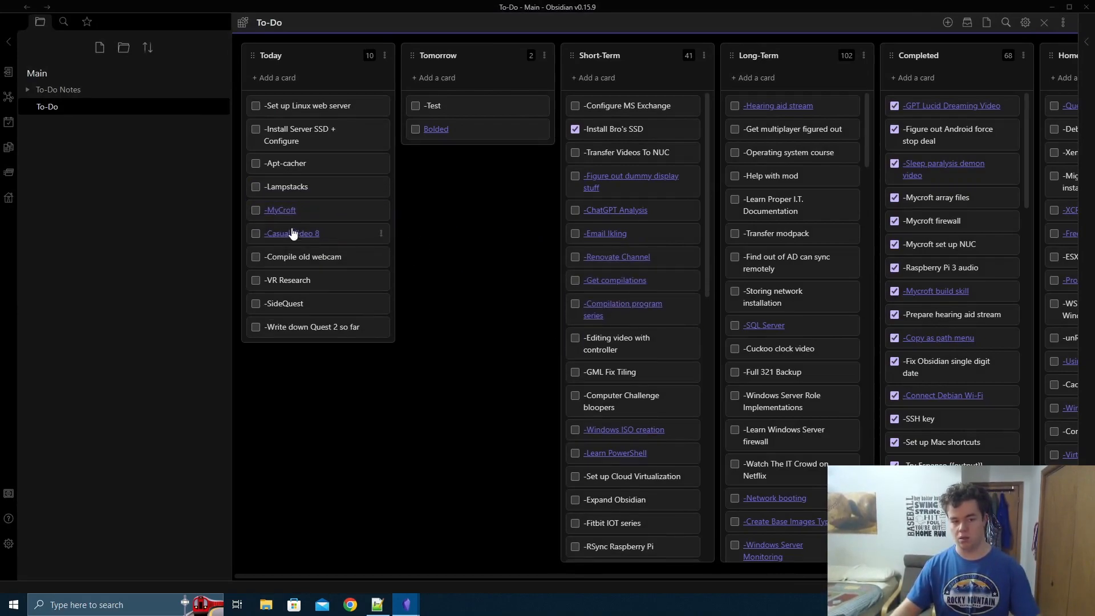
pyautogui.doubleClick(256, 210)
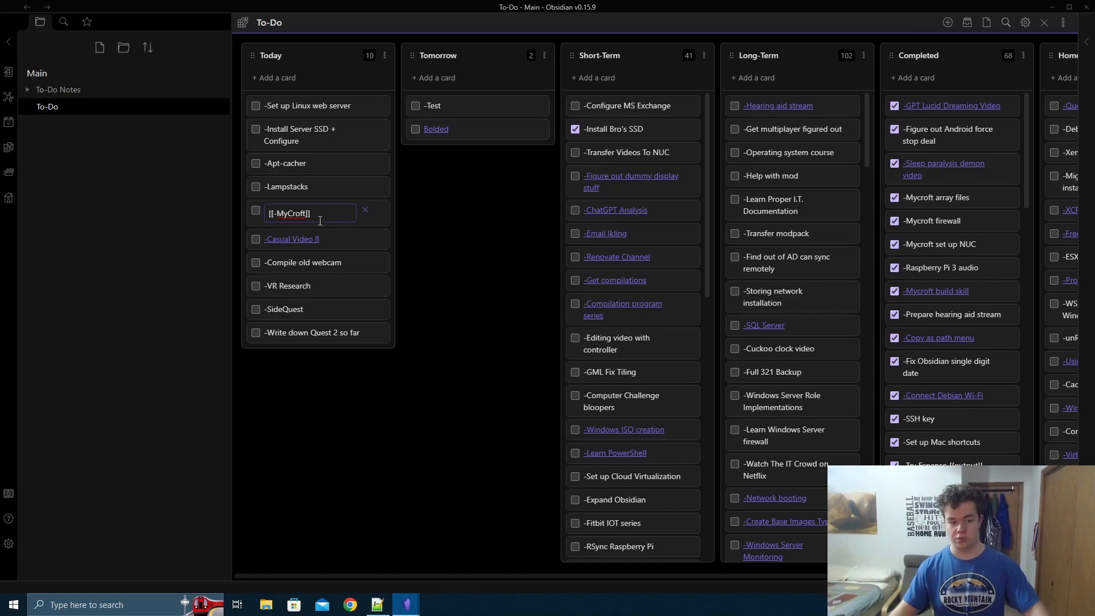
pyautogui.press('Return')
pyautogui.moveTo(319, 213); pyautogui.dragTo(562, 335)
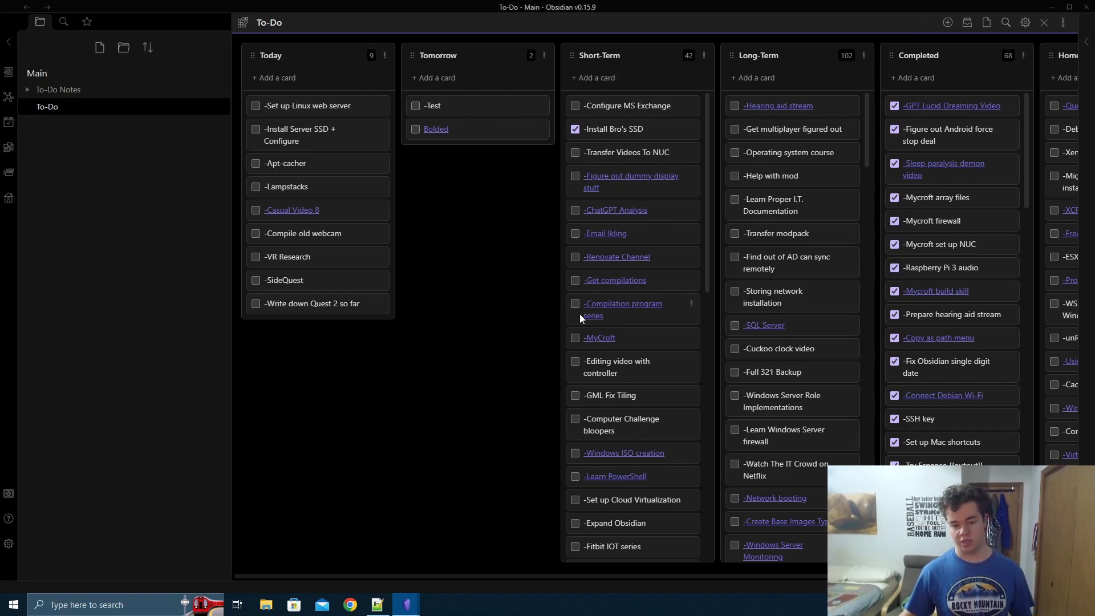
# Add a card titled "-Mouse support Mycroft" to the Today list and finish card entry.
pyautogui.click(271, 80)
pyautogui.write('-')
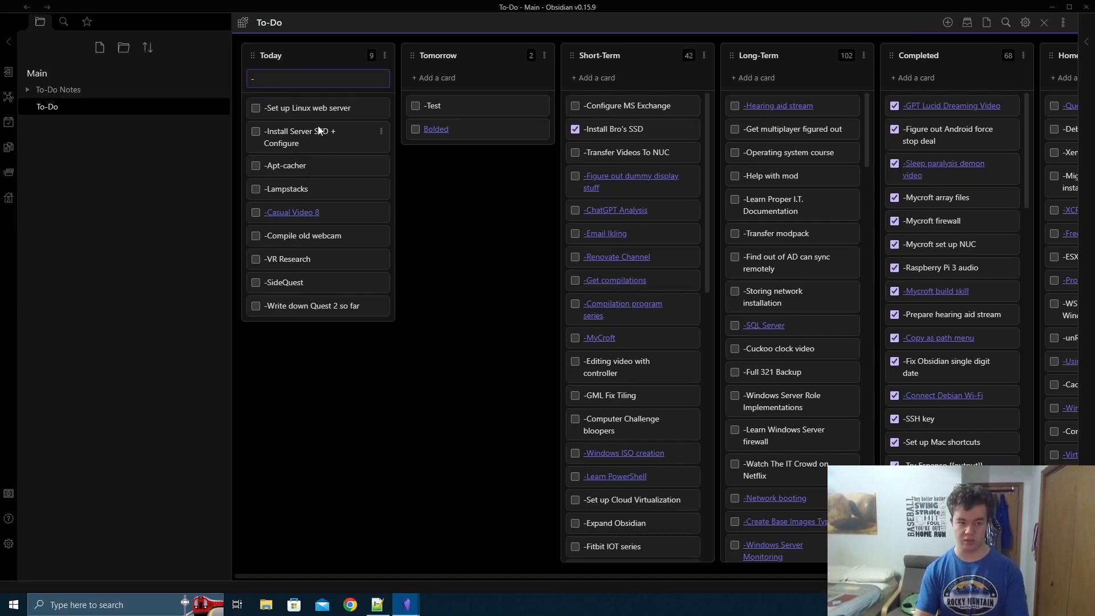
pyautogui.write('Mouse support Mycroft')
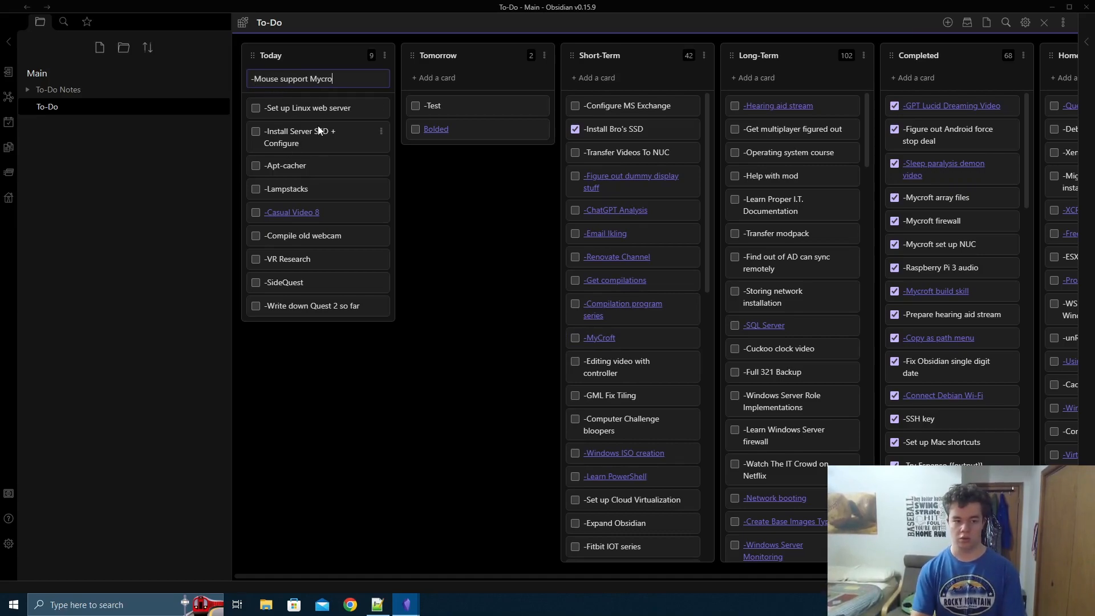
pyautogui.press('Return')
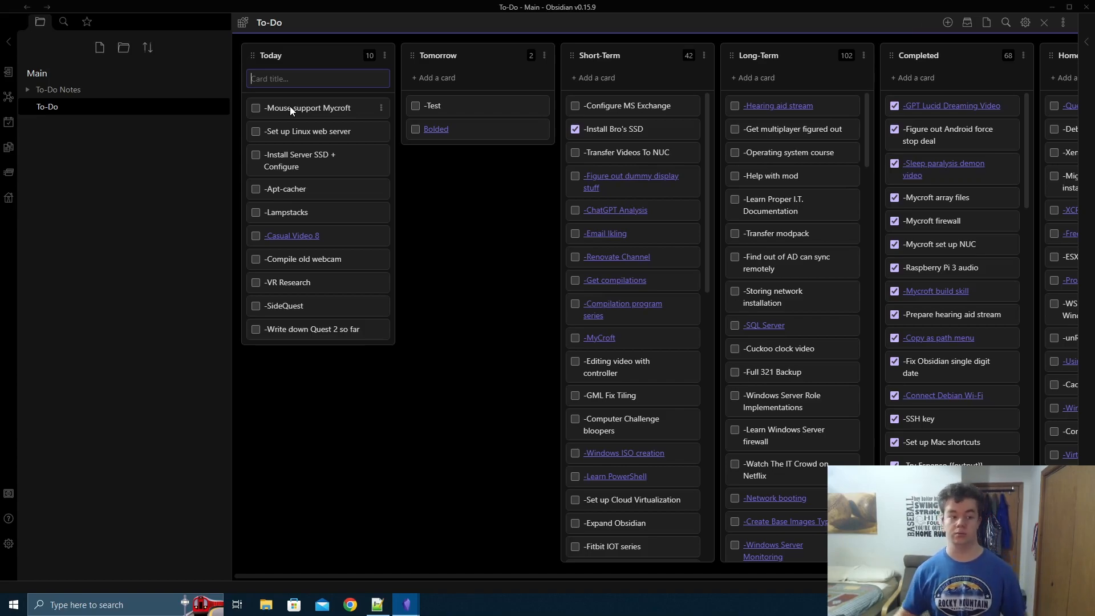
pyautogui.click(448, 204)
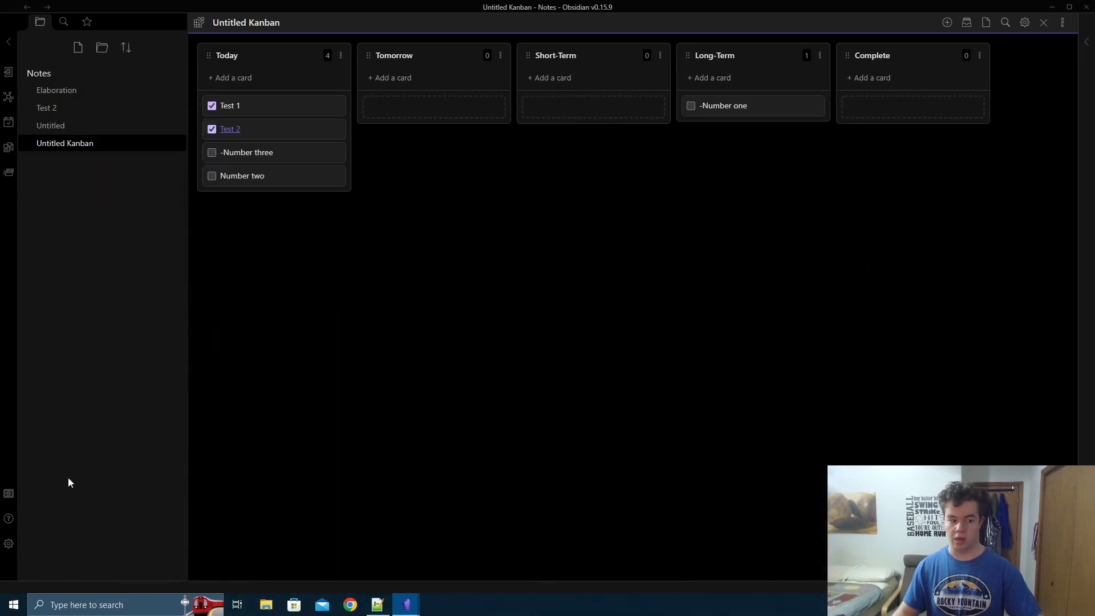
# Look through the plugin list in the Notes vault's settings and close the settings.
pyautogui.click(9, 543)
pyautogui.scroll(-3, 139, 383)
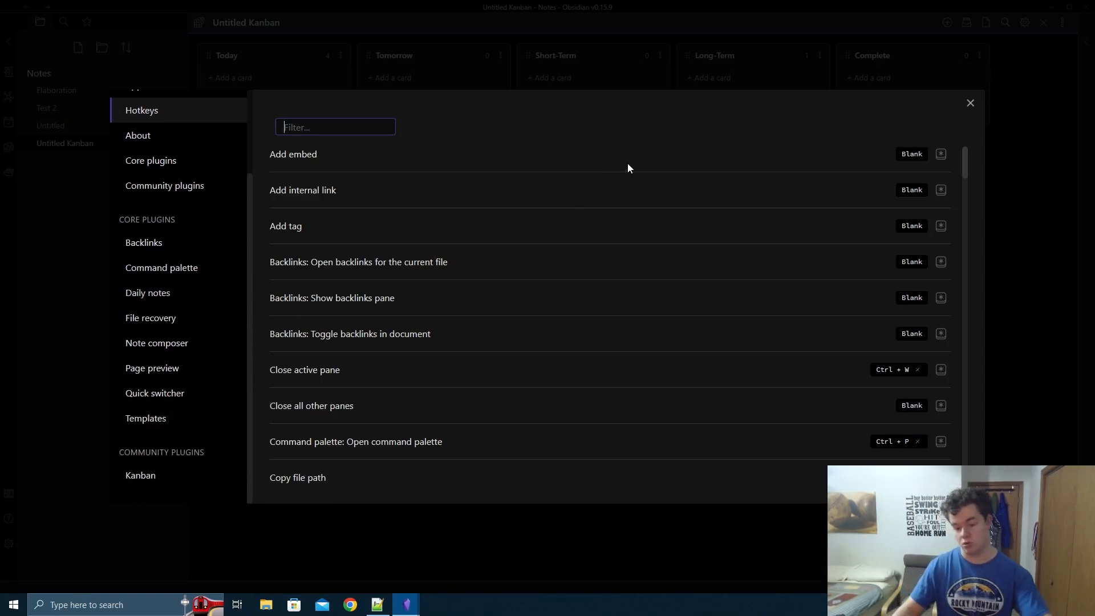
pyautogui.click(970, 103)
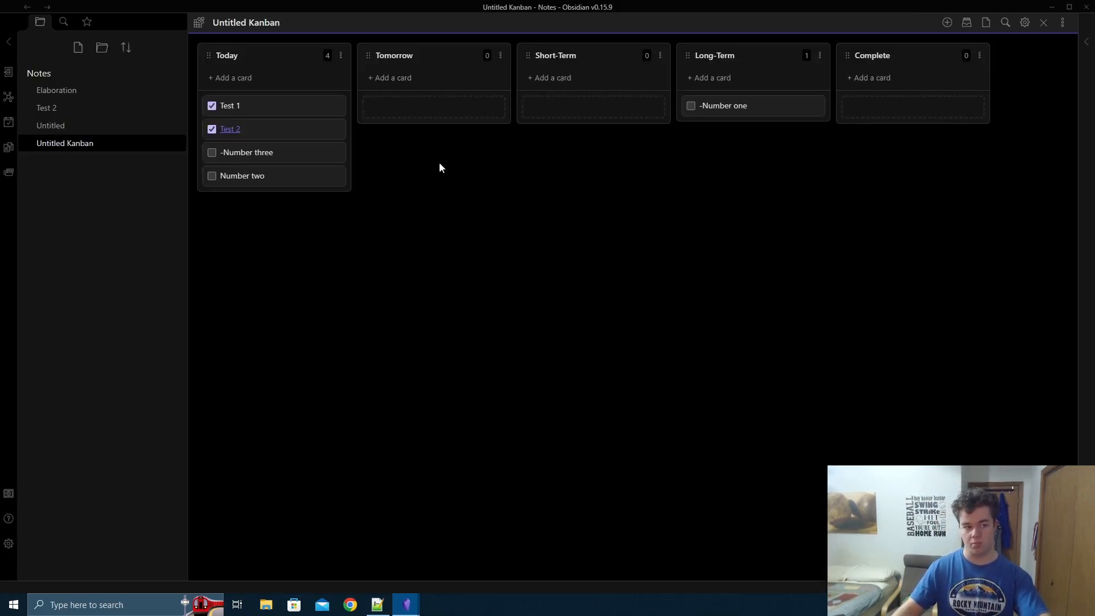
# Rename the Untitled Kanban file as "To-Do List".
pyautogui.rightClick(78, 150)
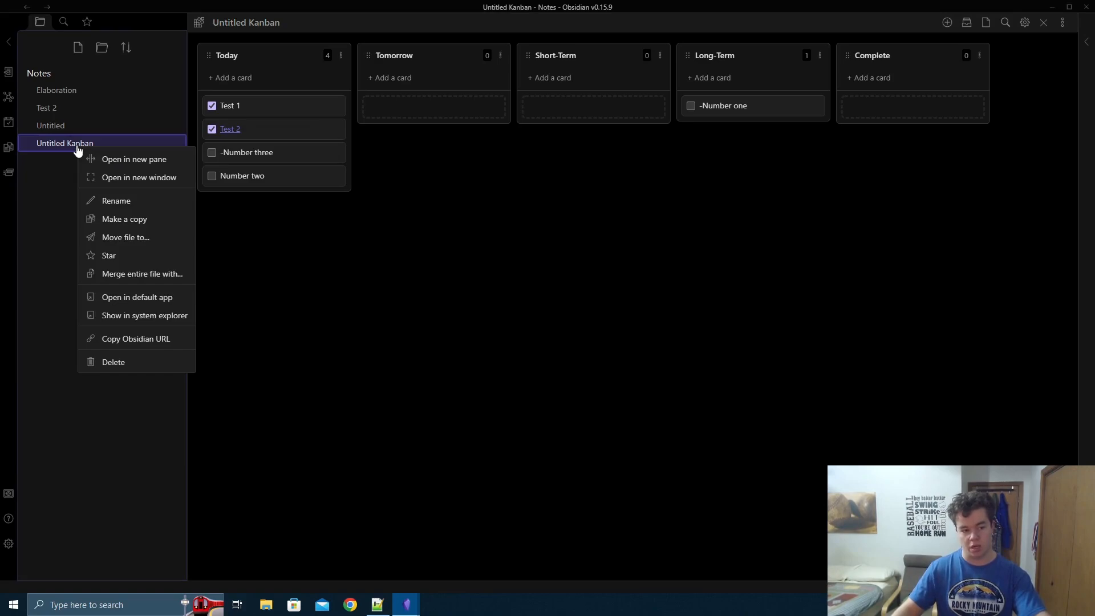
pyautogui.click(130, 201)
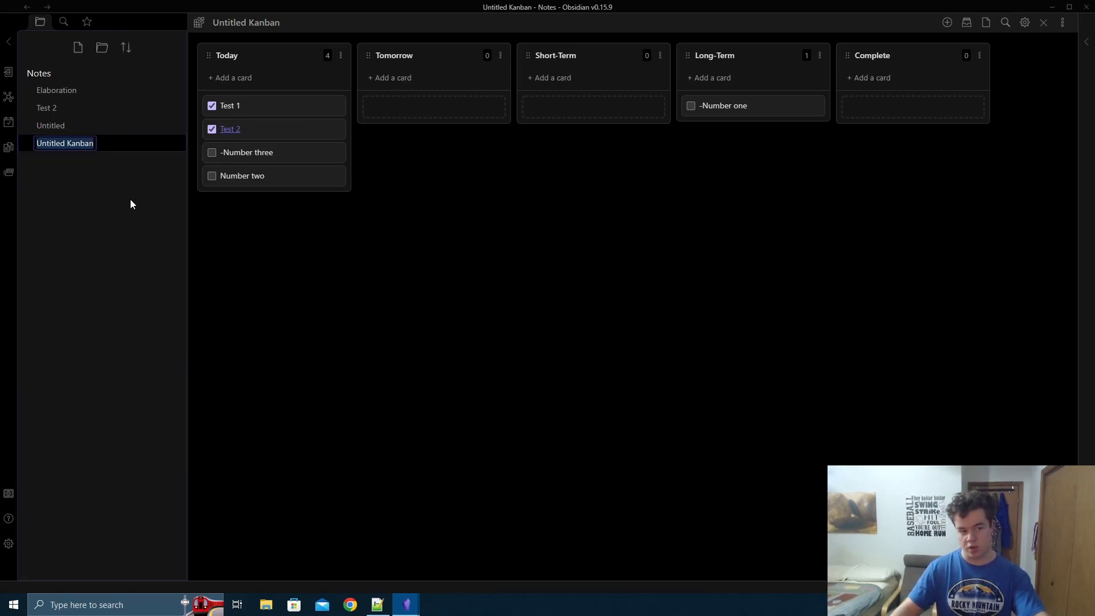
pyautogui.write('To')
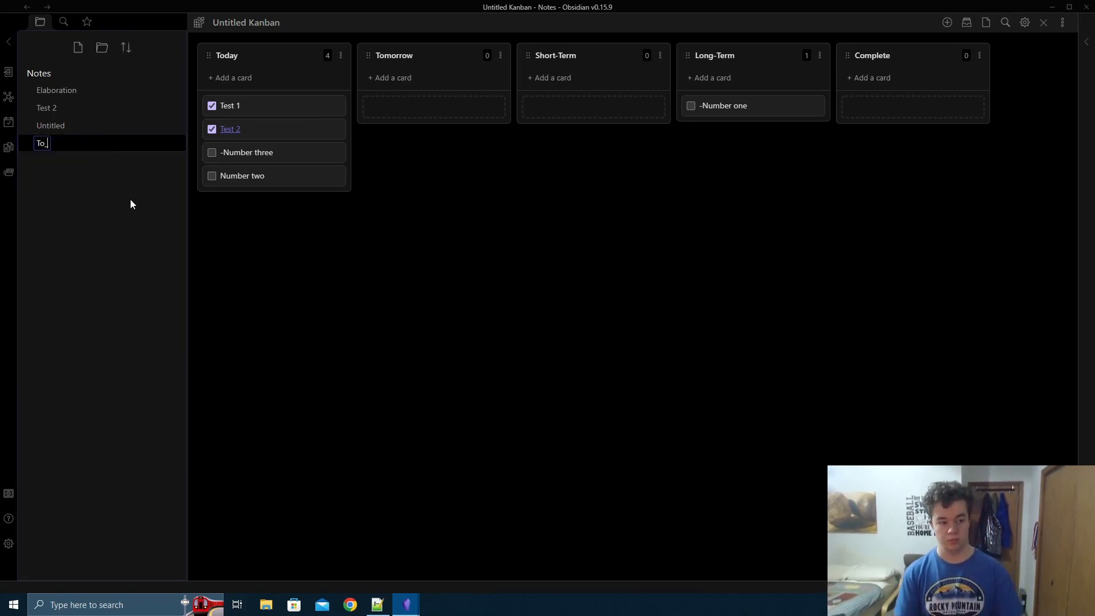
pyautogui.write('-Do List')
pyautogui.press('Return')
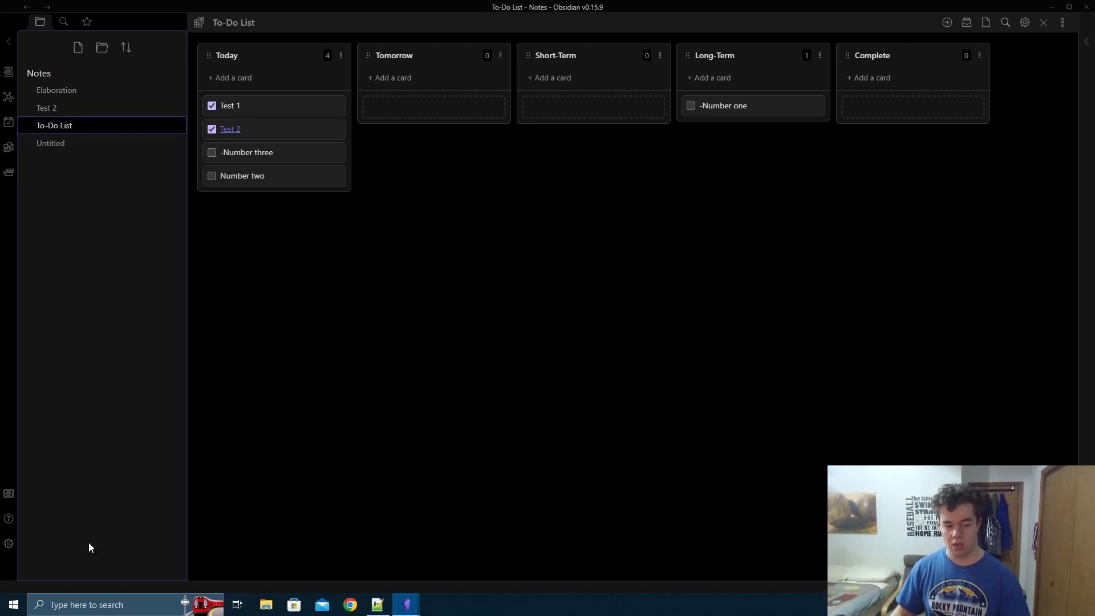
# Switch to the Main vault's window and open the Homepage plugin's settings there.
pyautogui.click(9, 543)
pyautogui.moveTo(407, 611)
pyautogui.click(346, 561)
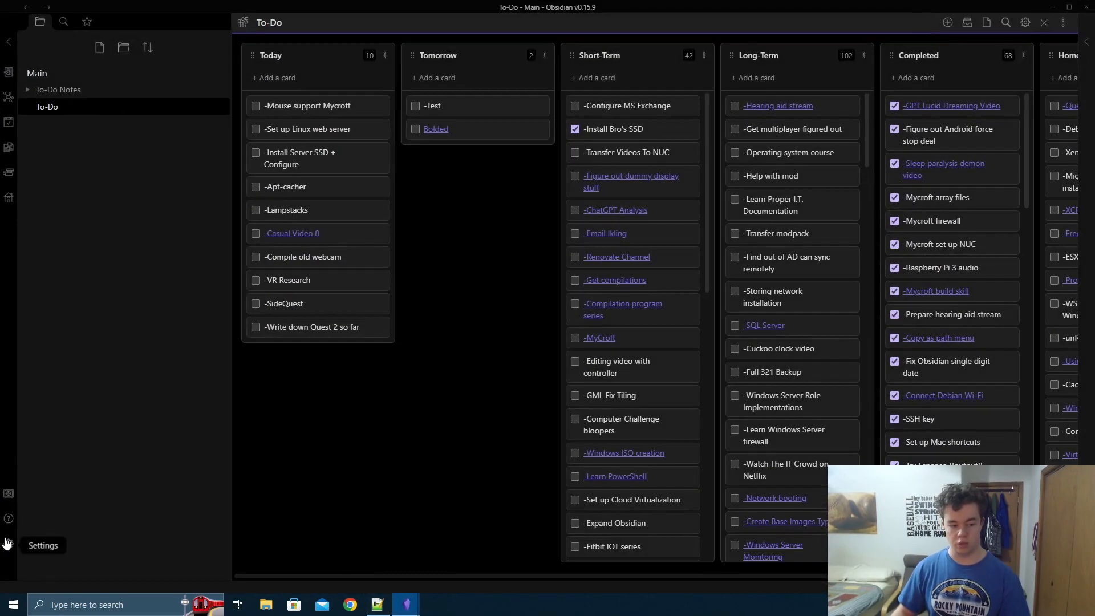
pyautogui.click(9, 544)
pyautogui.scroll(-5, 211, 356)
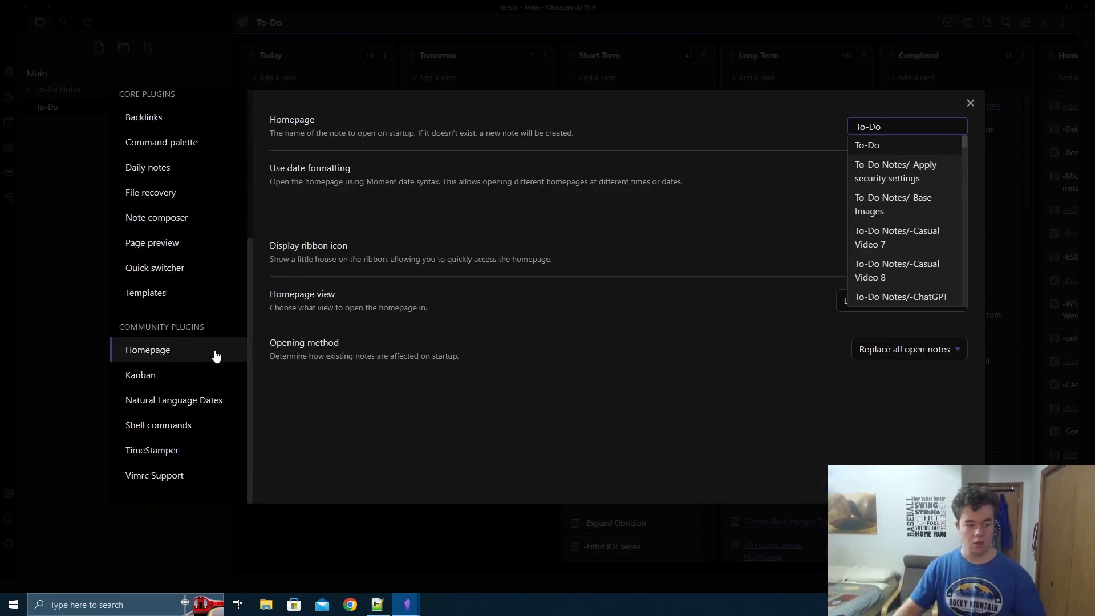
pyautogui.click(190, 361)
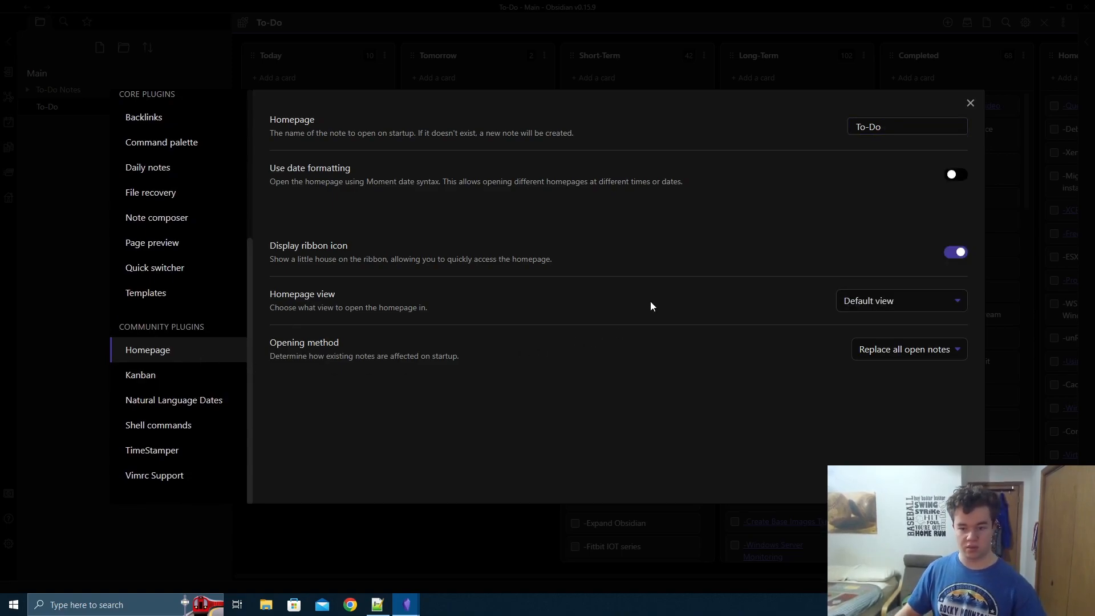
# Choose To-Do as the Homepage note and close the settings in both vault windows.
pyautogui.click(922, 128)
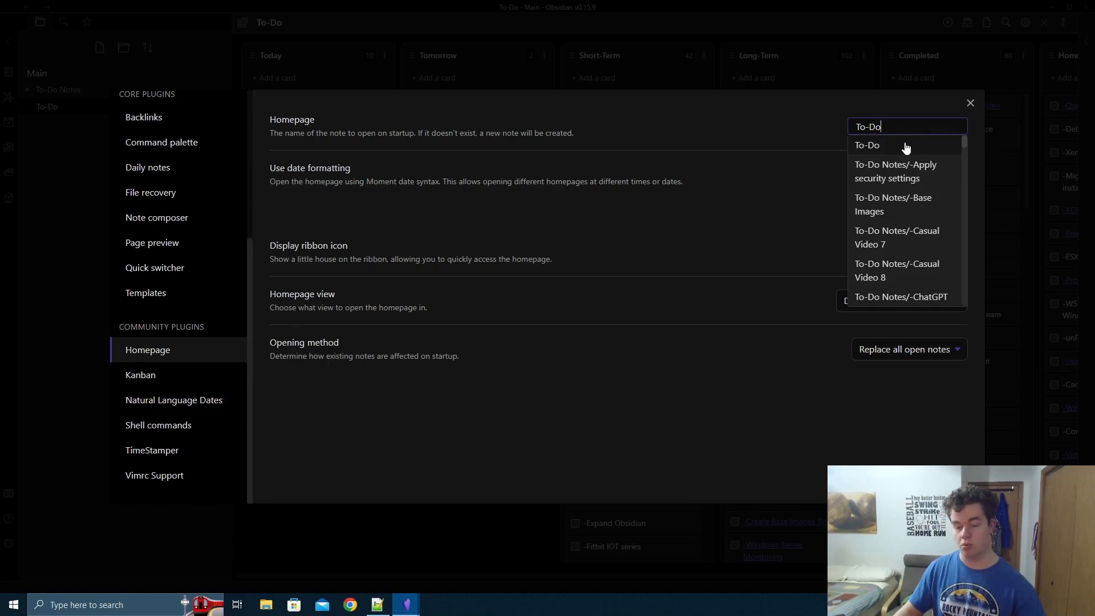
pyautogui.click(906, 147)
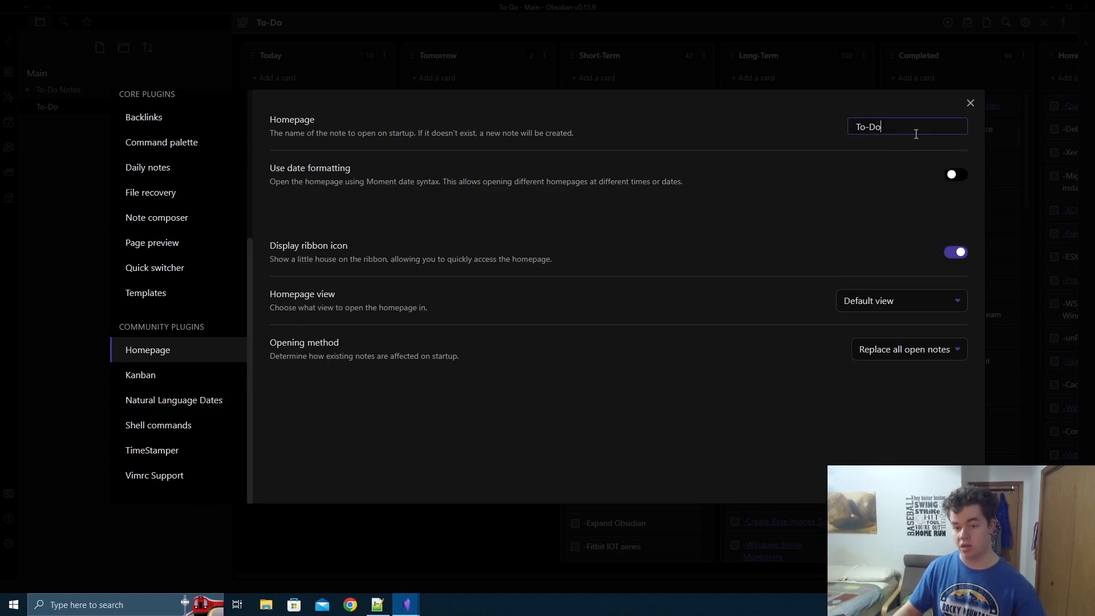
pyautogui.click(970, 103)
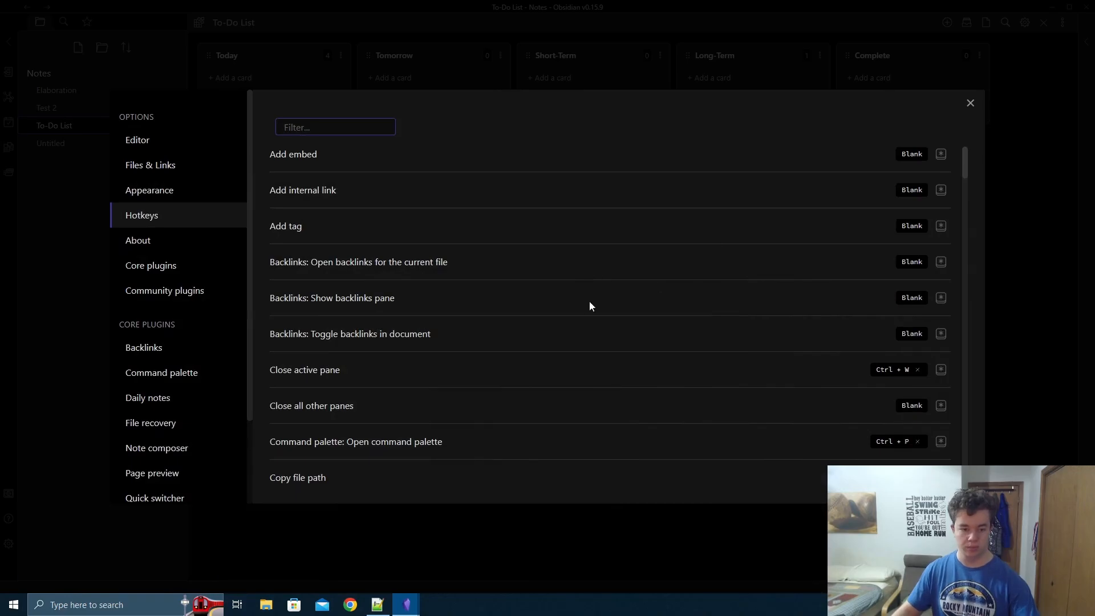
pyautogui.click(971, 103)
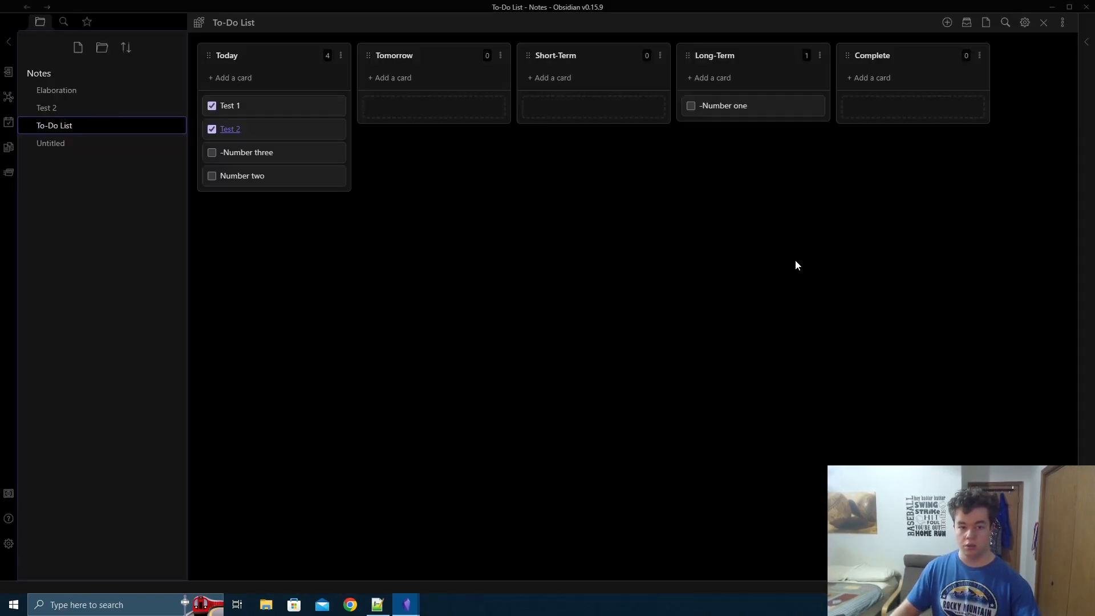